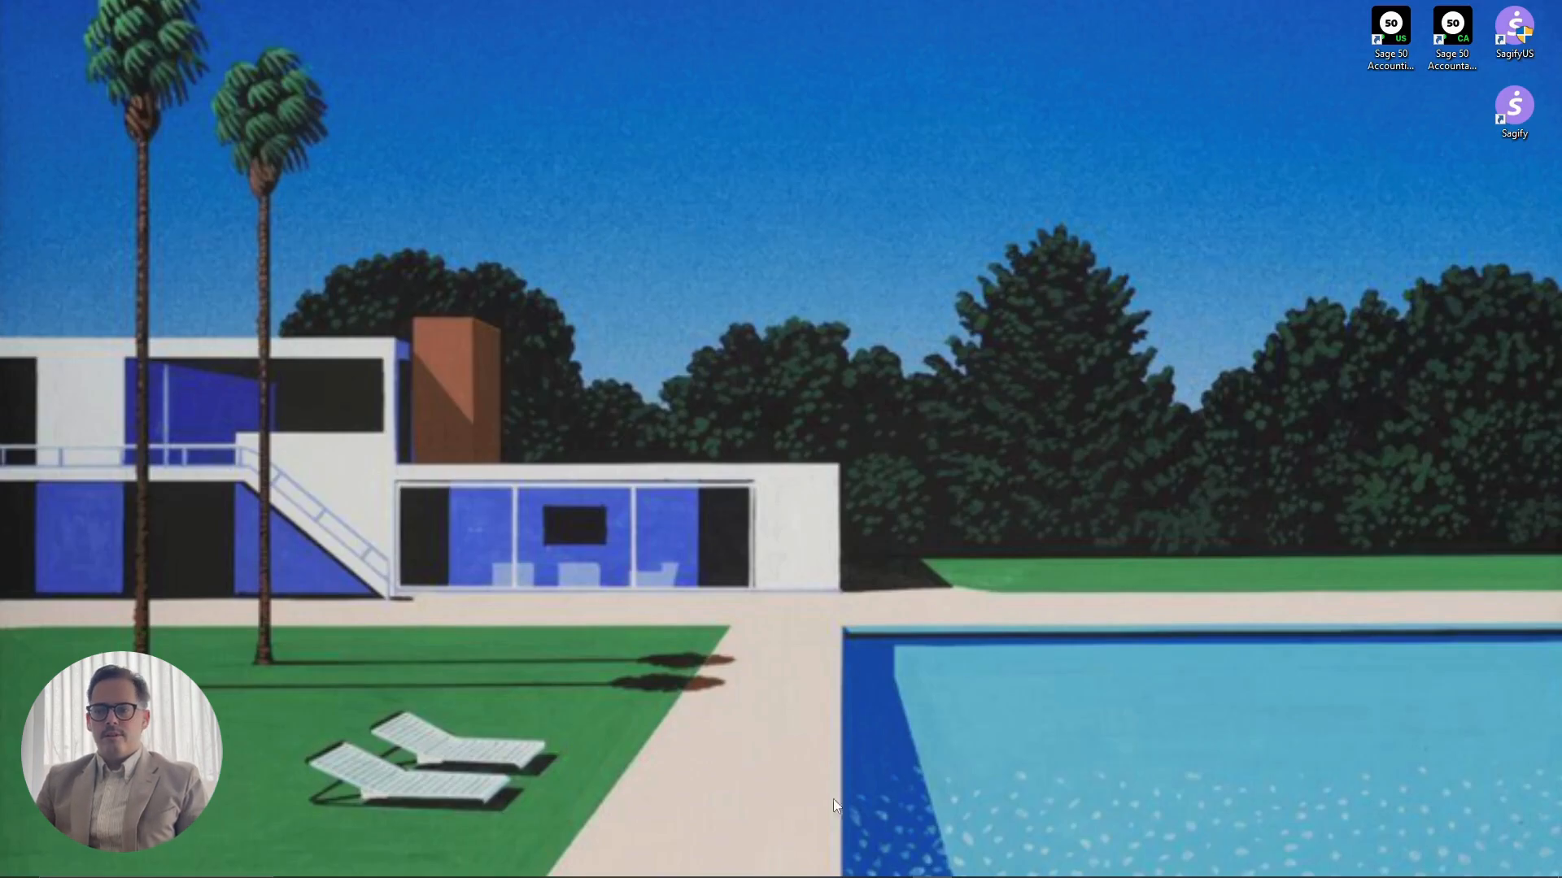
# View the Sagify Canada product page in the browser, and return to the desktop.
pyautogui.click(376, 863)
pyautogui.click(302, 785)
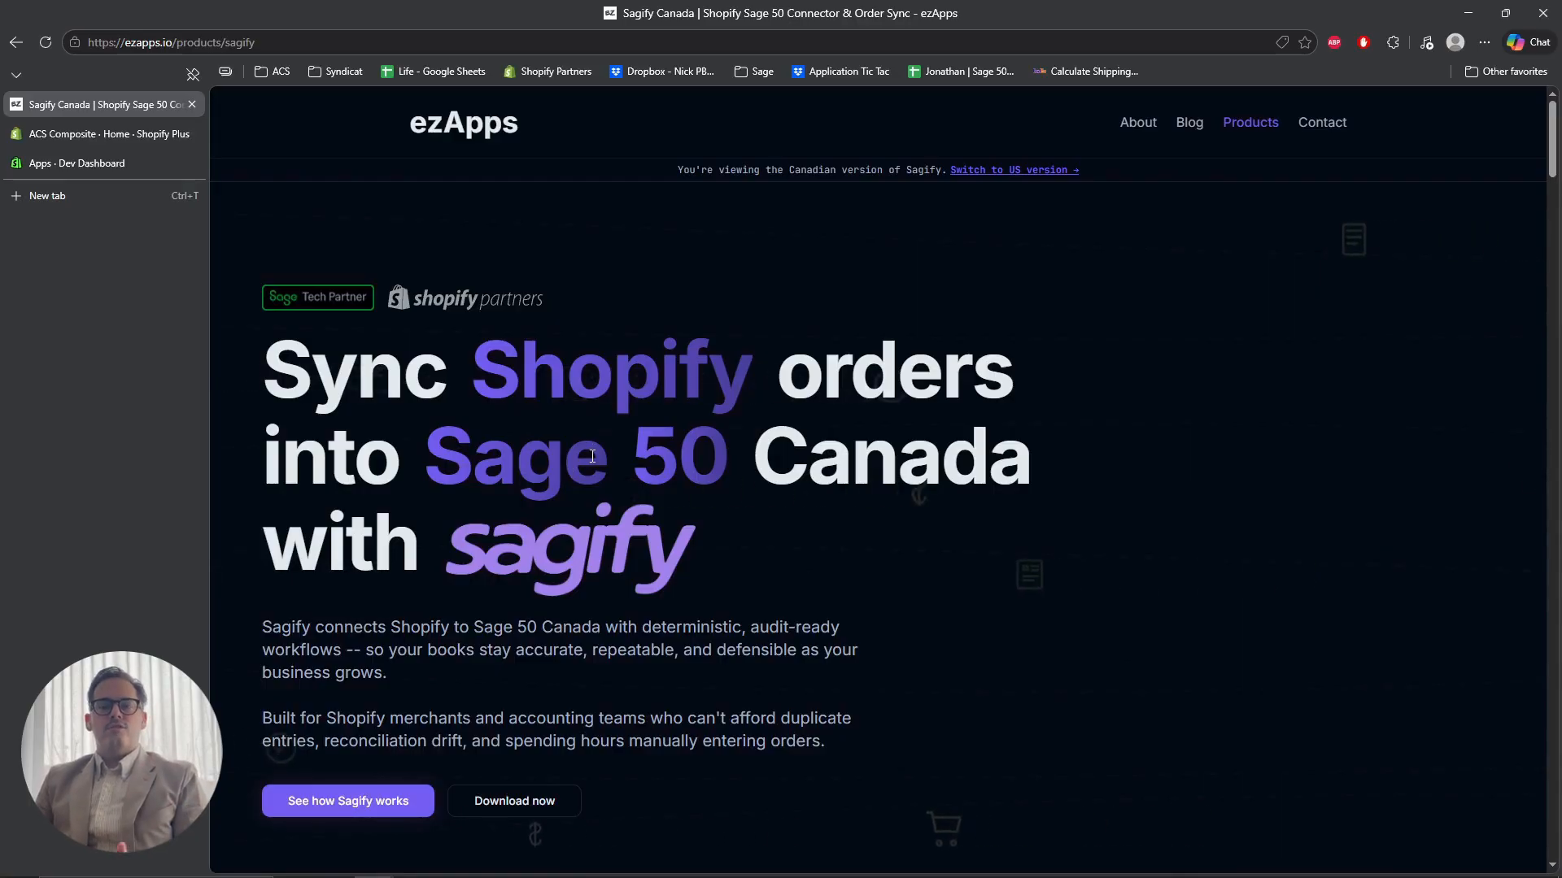
pyautogui.click(1471, 13)
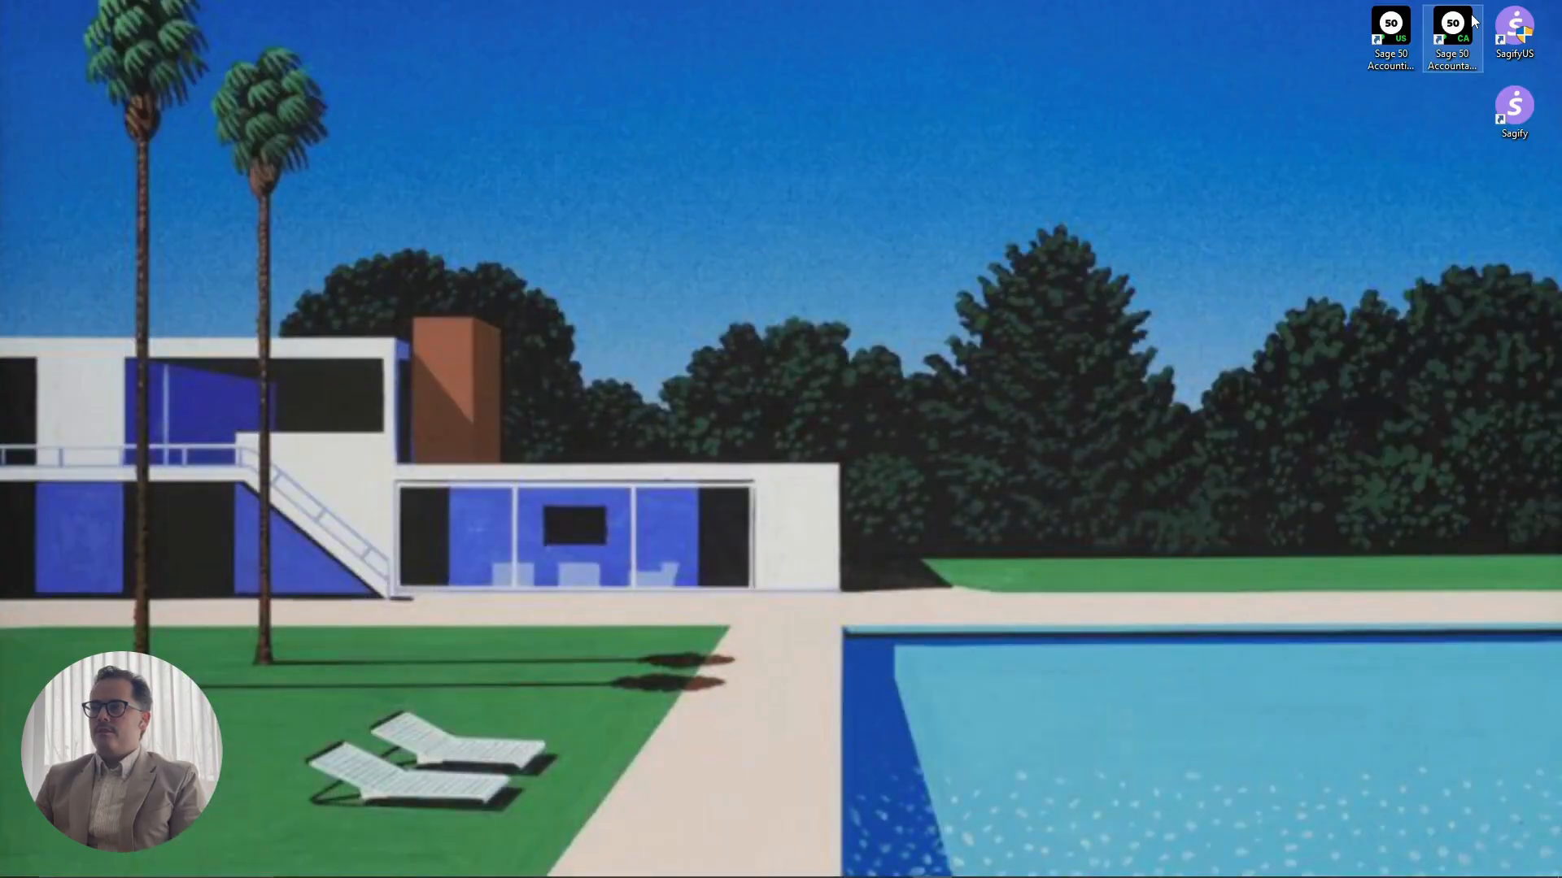
# Launch Sagify Canada and start a free-trial sign-up with the applicant's name and the company name Demo Company Sagify.
pyautogui.doubleClick(1521, 119)
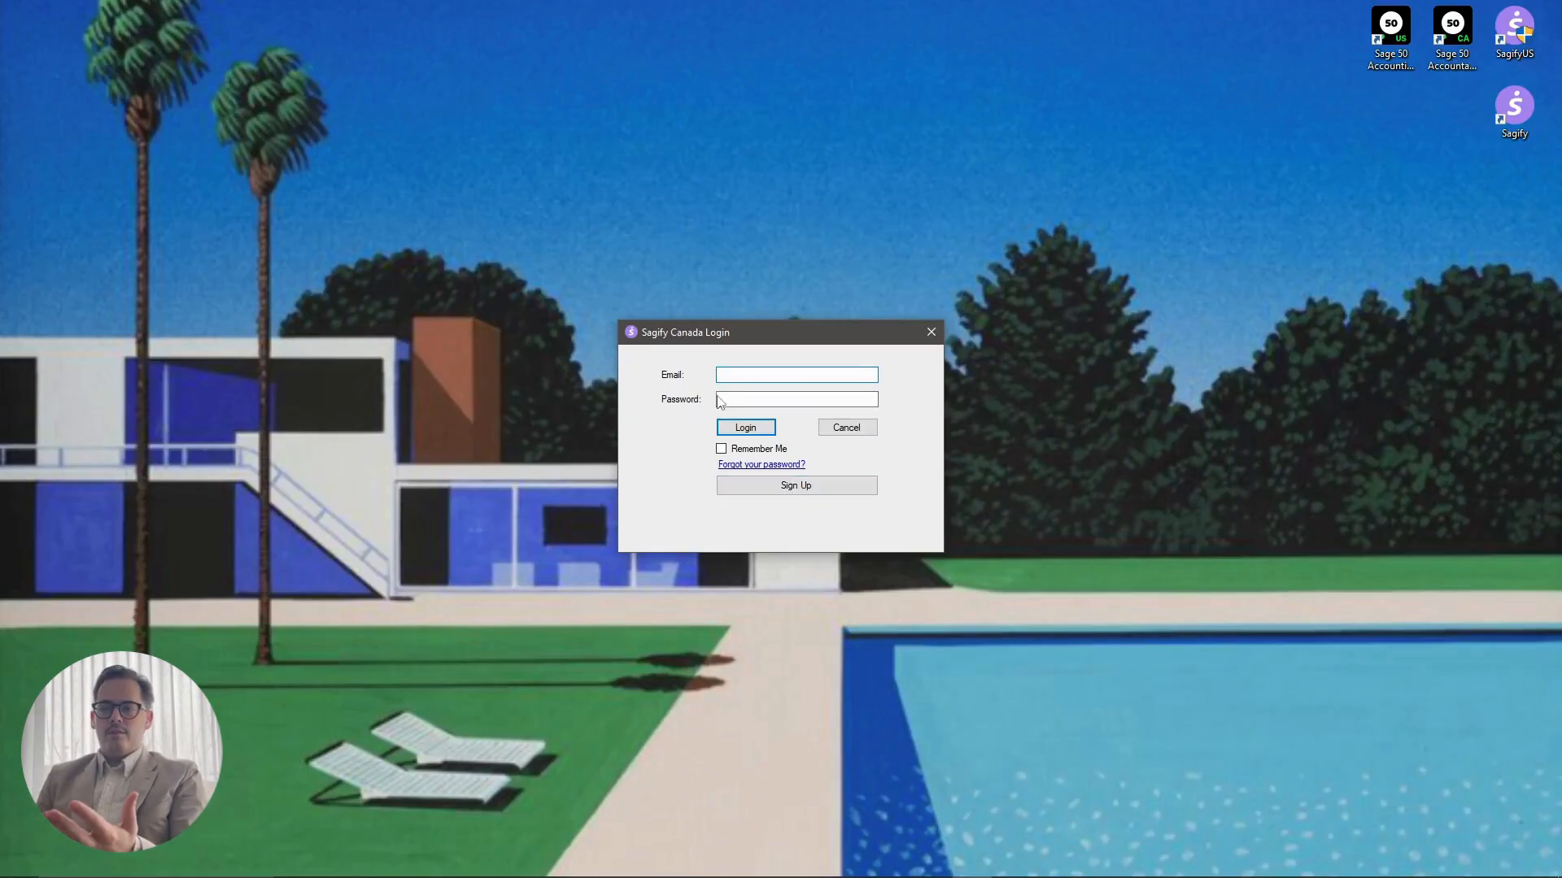
pyautogui.click(788, 488)
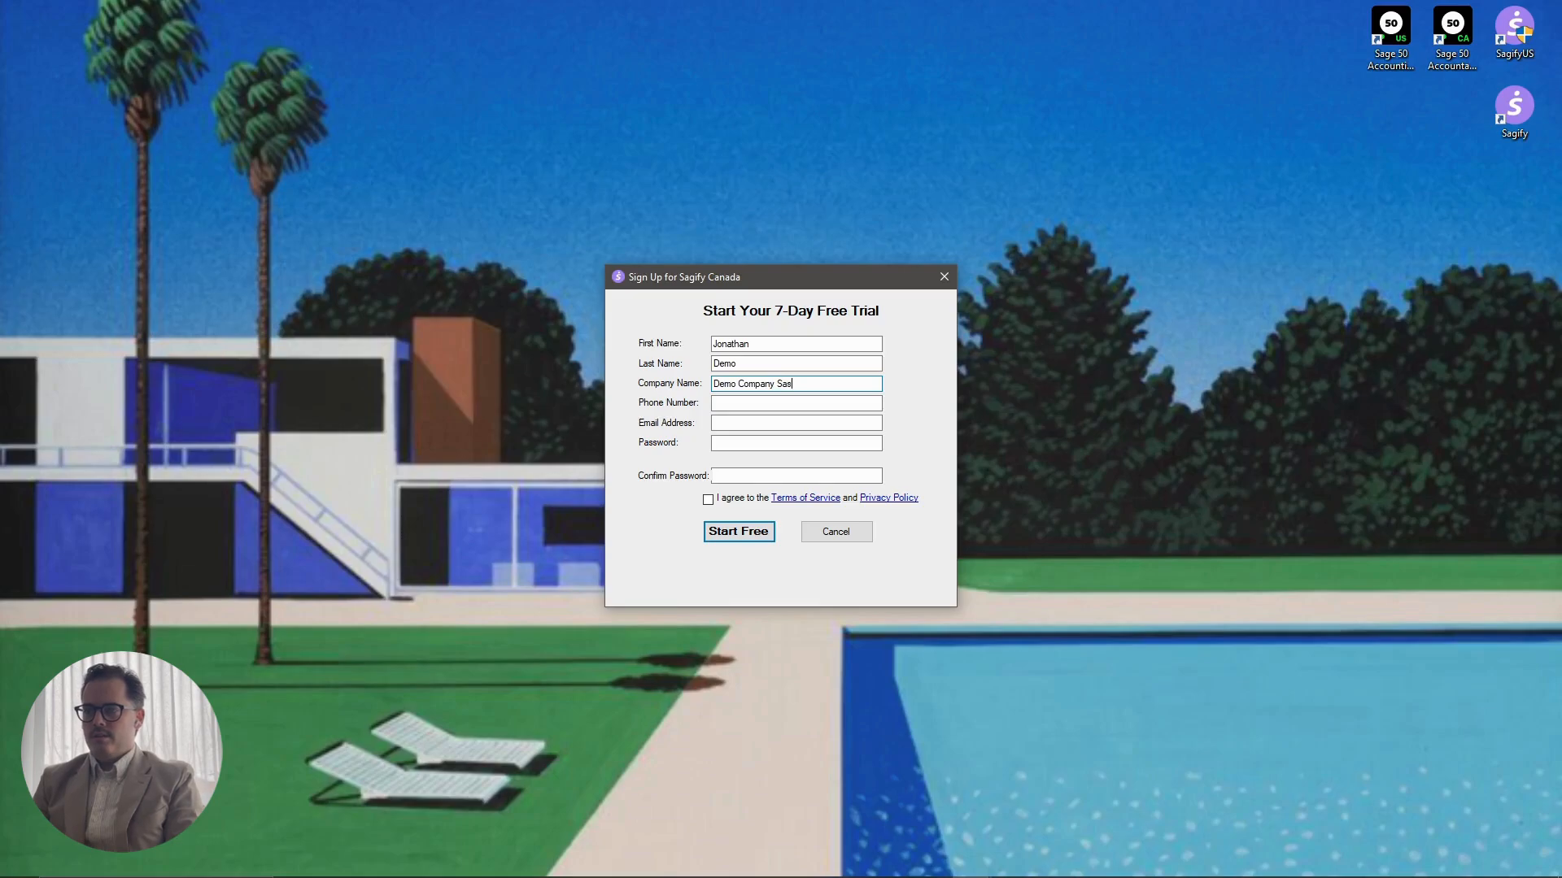
pyautogui.write('fy')
pyautogui.press('Tab')
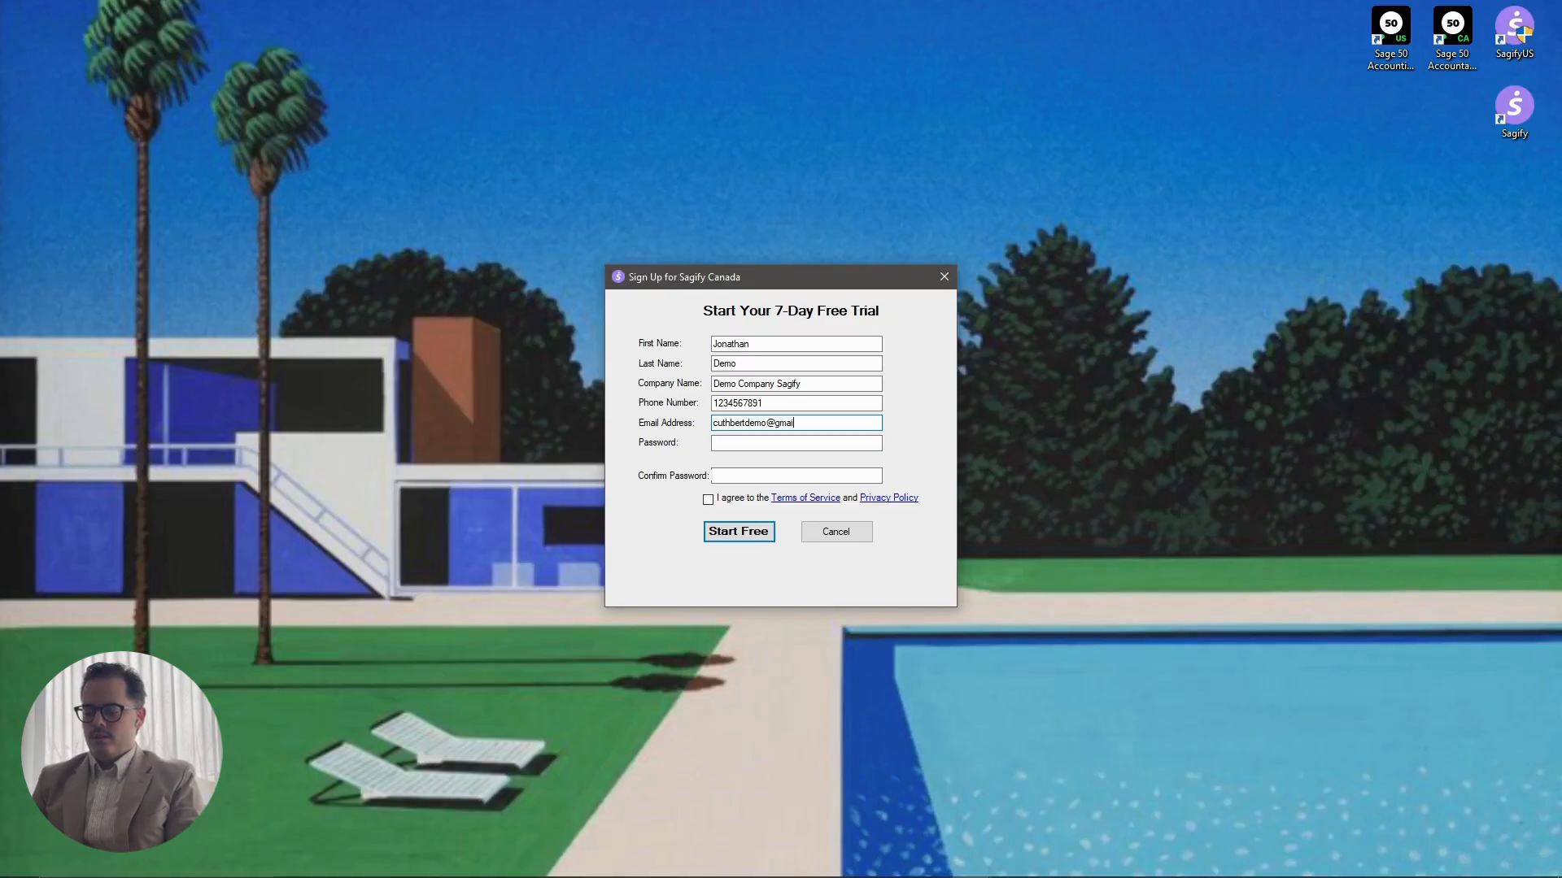
# Complete the sign-up with the contact's e-mail and a confirmed account password, agree to the terms, and create the trial account.
pyautogui.write('•••')
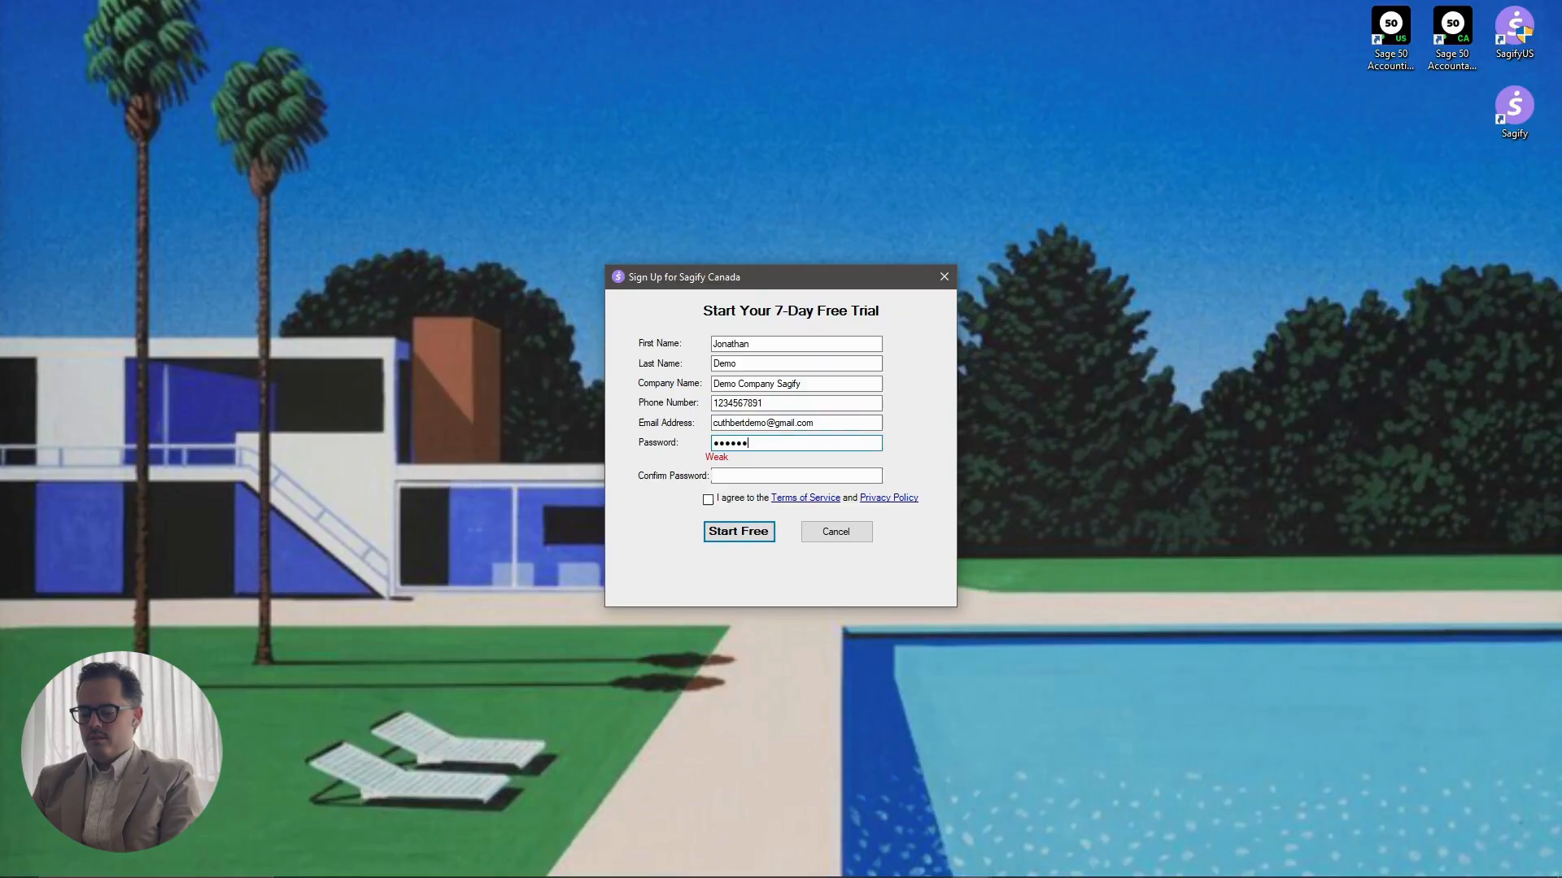
pyautogui.write('•••')
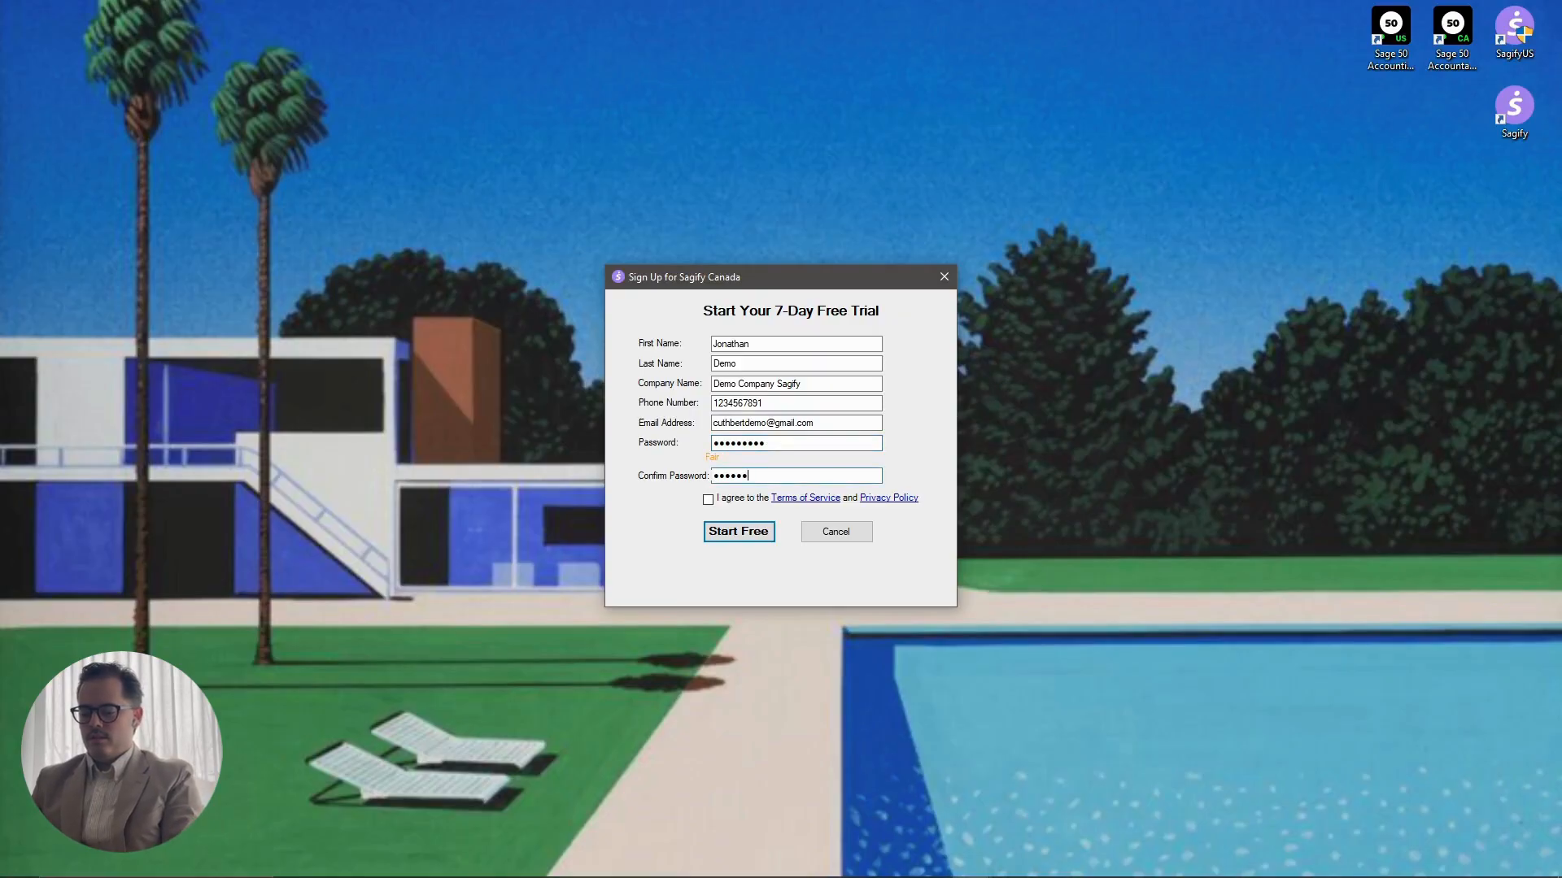
pyautogui.write('•••••••••')
pyautogui.click(708, 499)
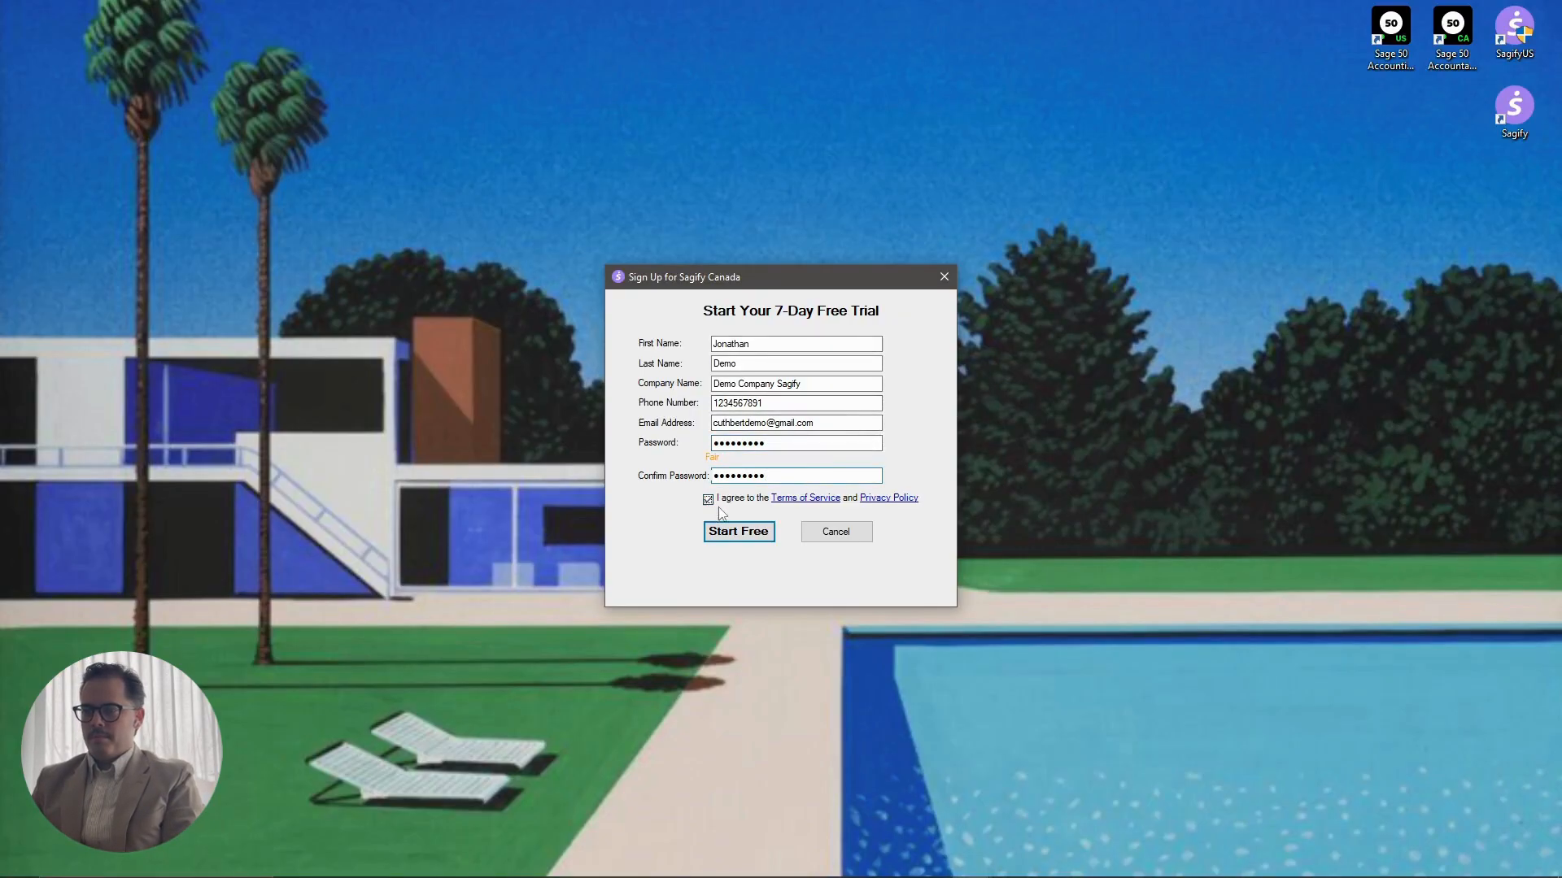
pyautogui.click(732, 534)
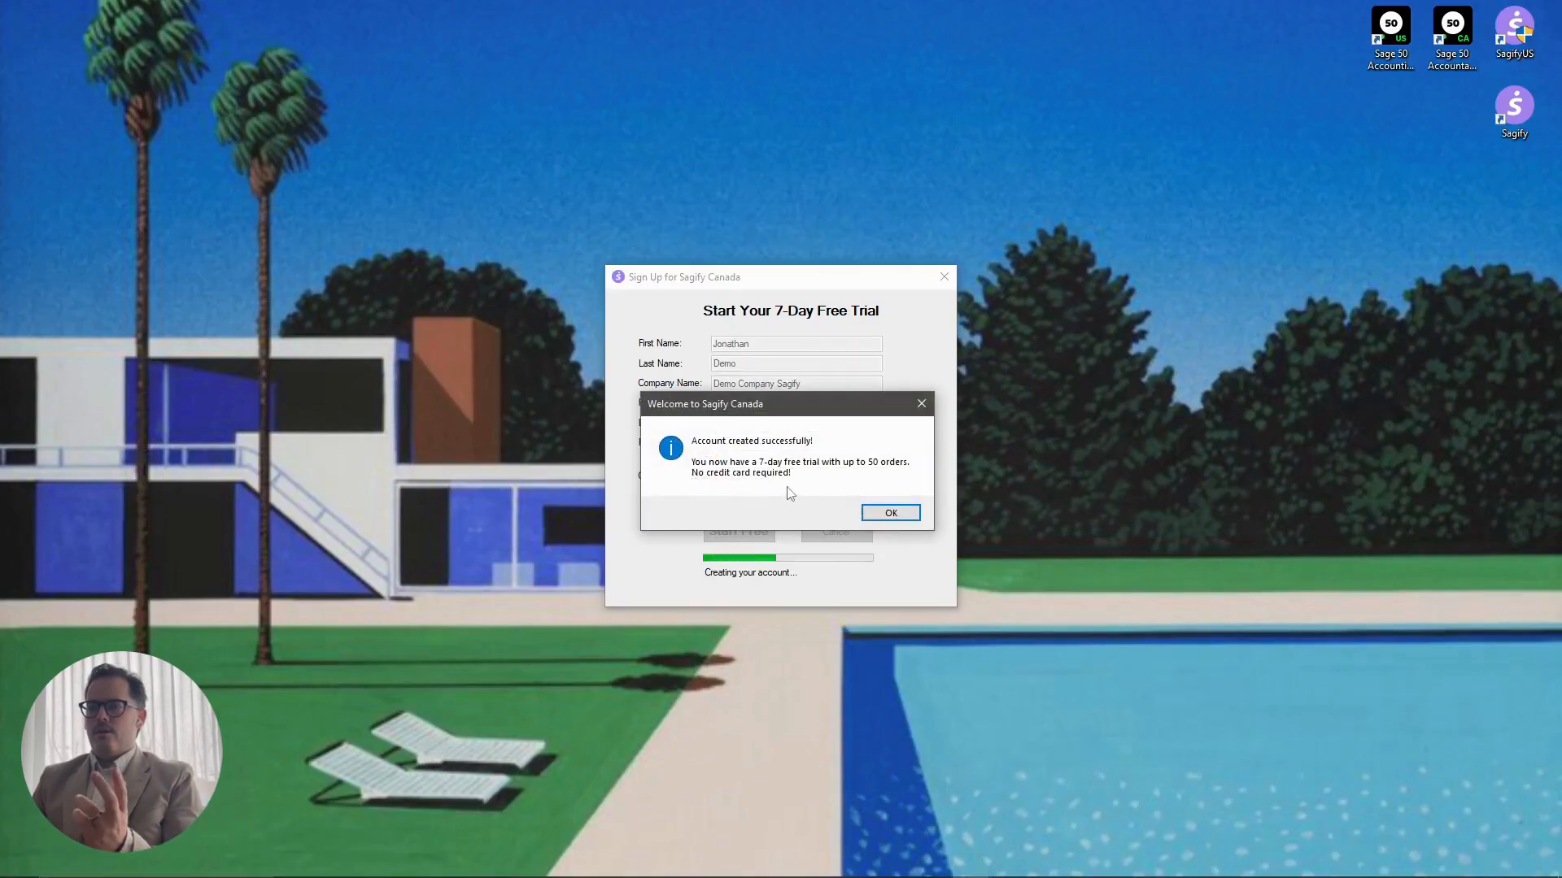
pyautogui.click(888, 512)
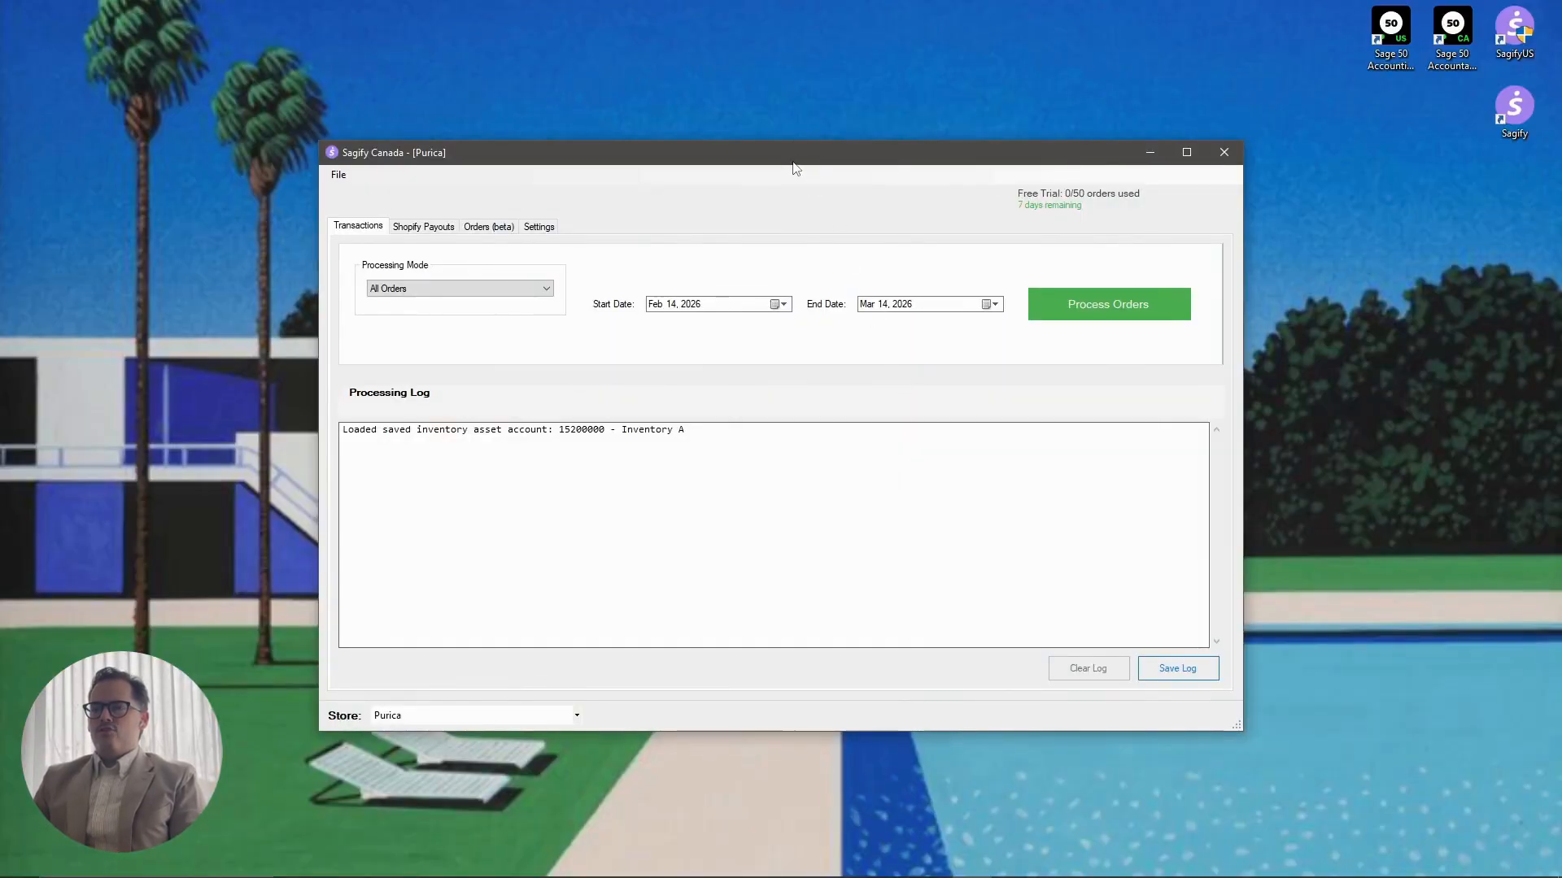
# Open the store manager and start adding a new Shopify store.
pyautogui.moveTo(781, 157); pyautogui.dragTo(743, 161)
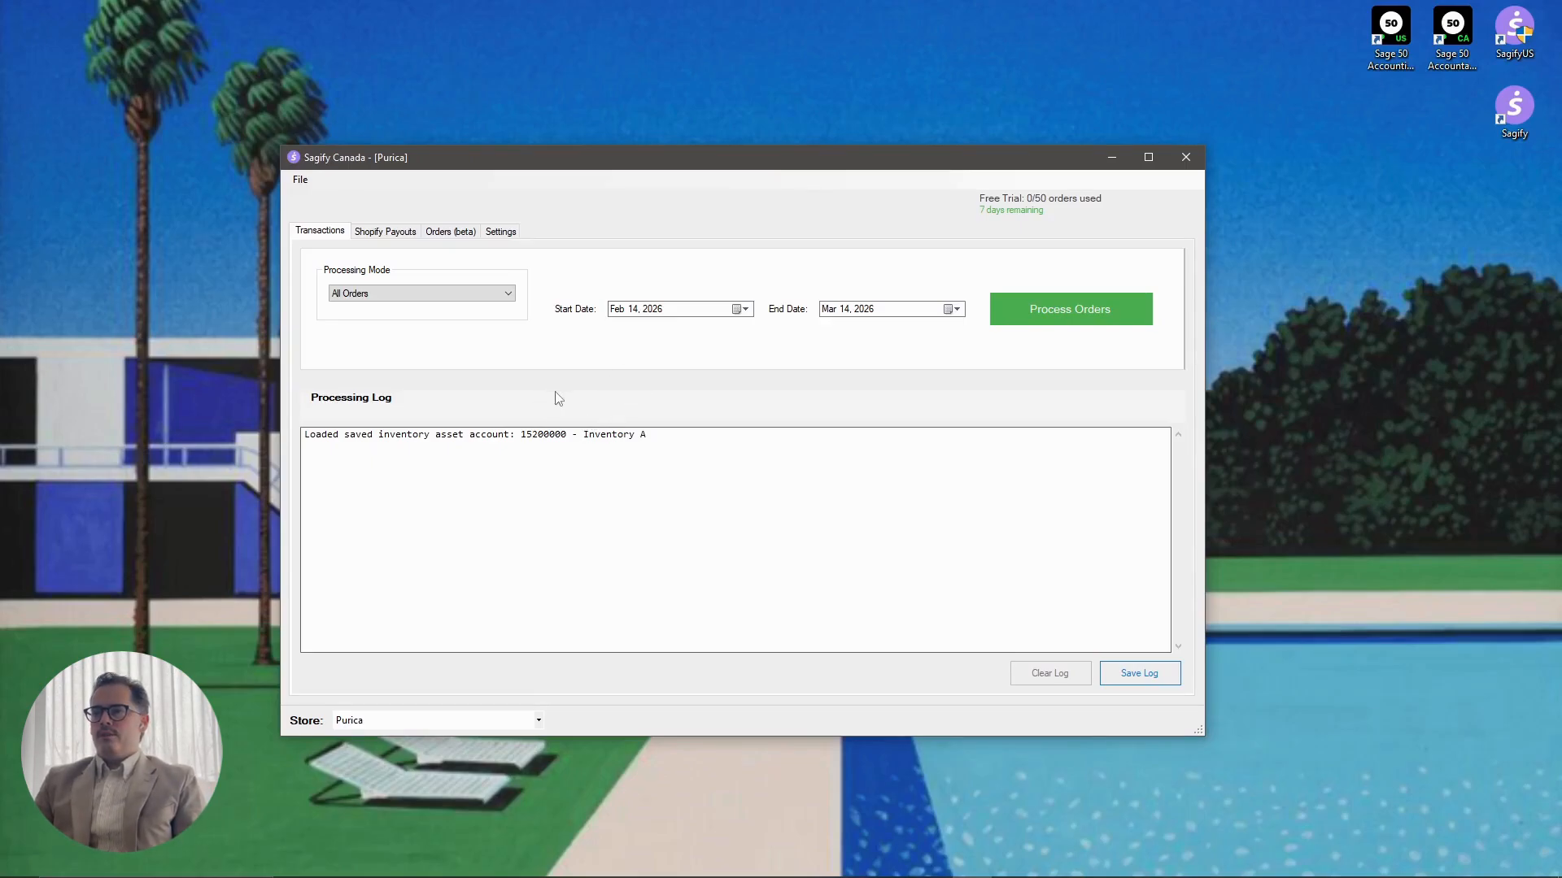
pyautogui.click(299, 180)
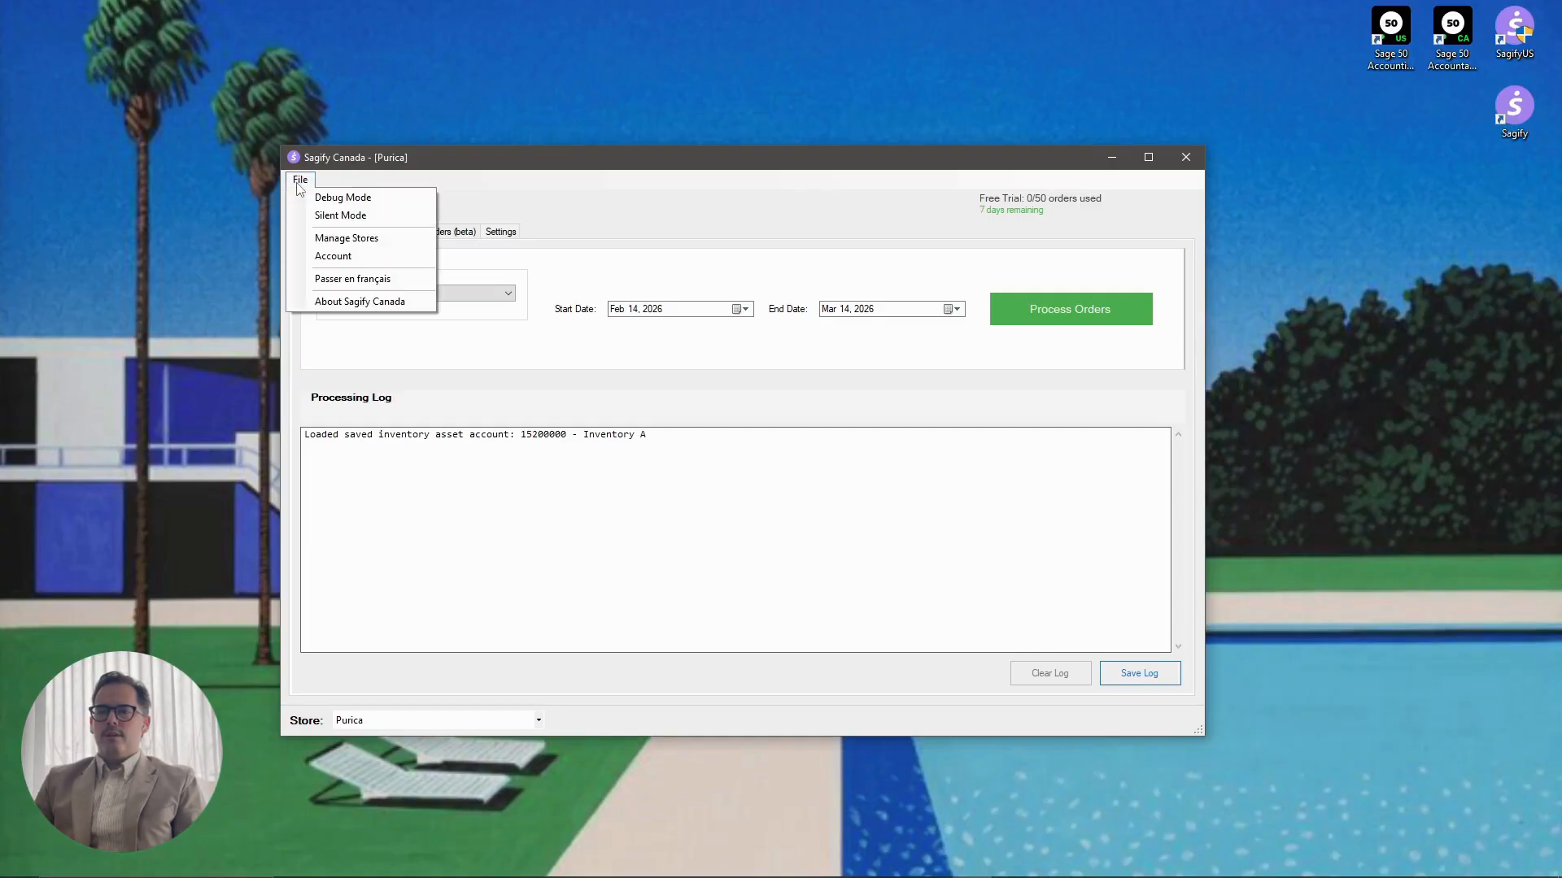
pyautogui.click(357, 243)
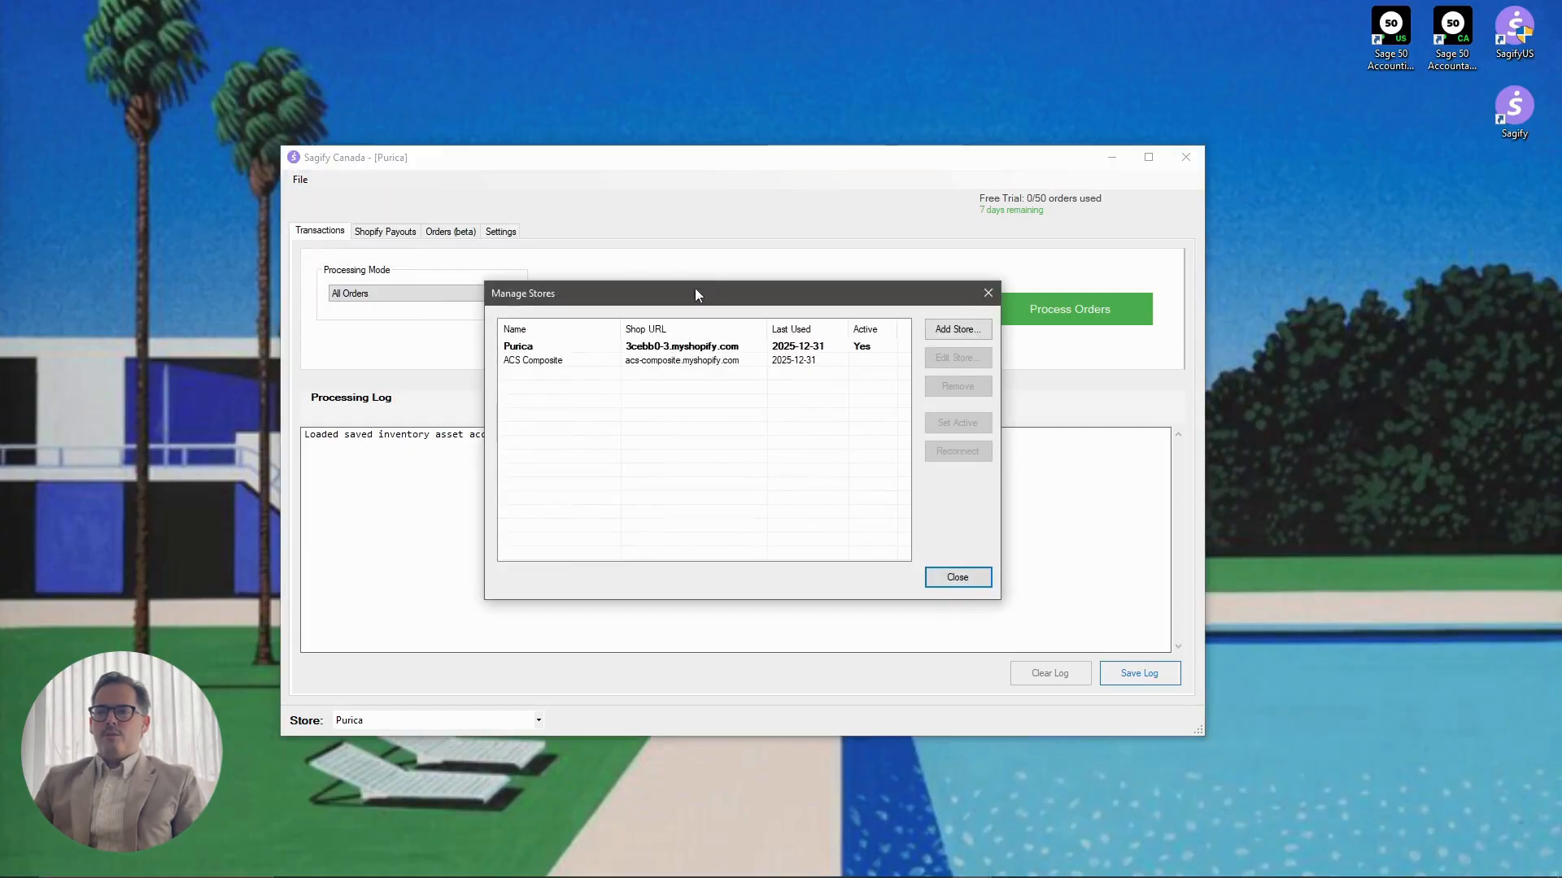
pyautogui.click(957, 333)
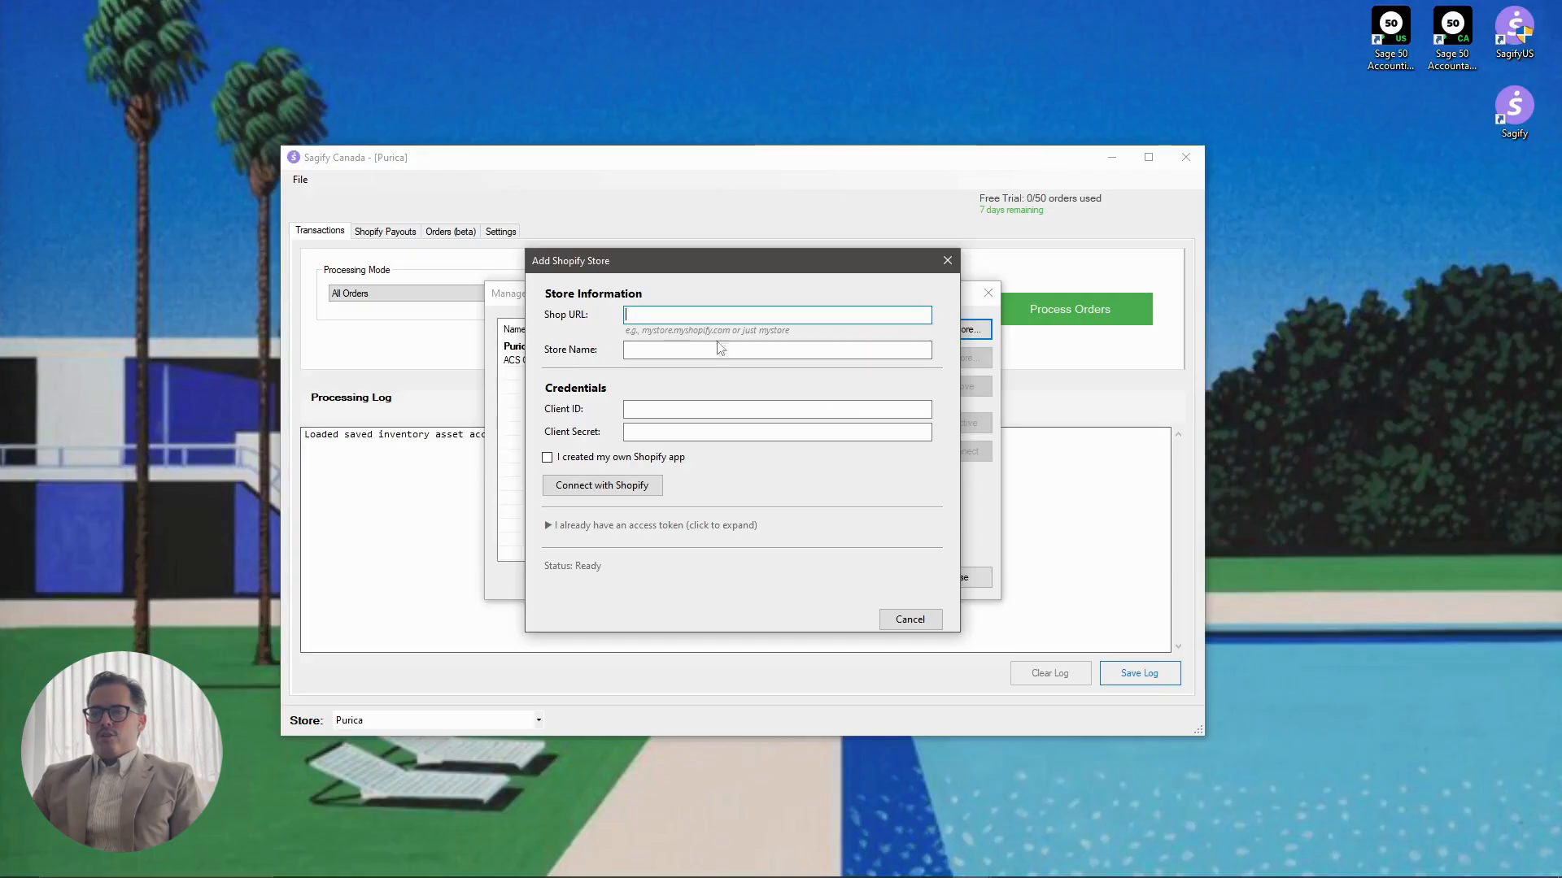
# Switch to the ACS Composite Shopify admin in the browser and close the Apps - Dev Dashboard page.
pyautogui.moveTo(394, 862)
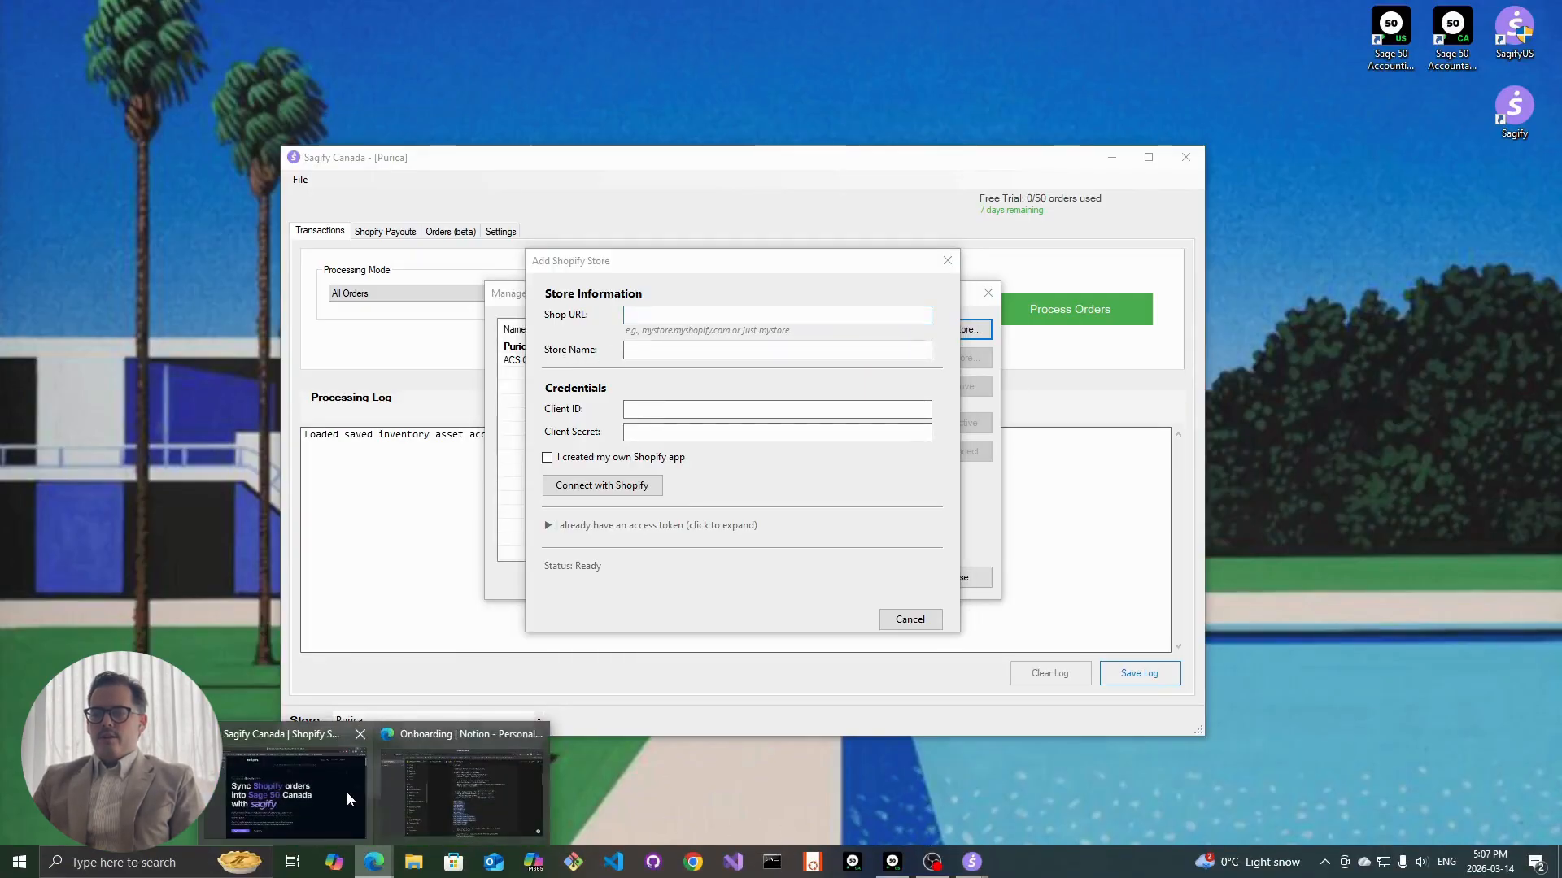
pyautogui.click(346, 792)
pyautogui.click(111, 144)
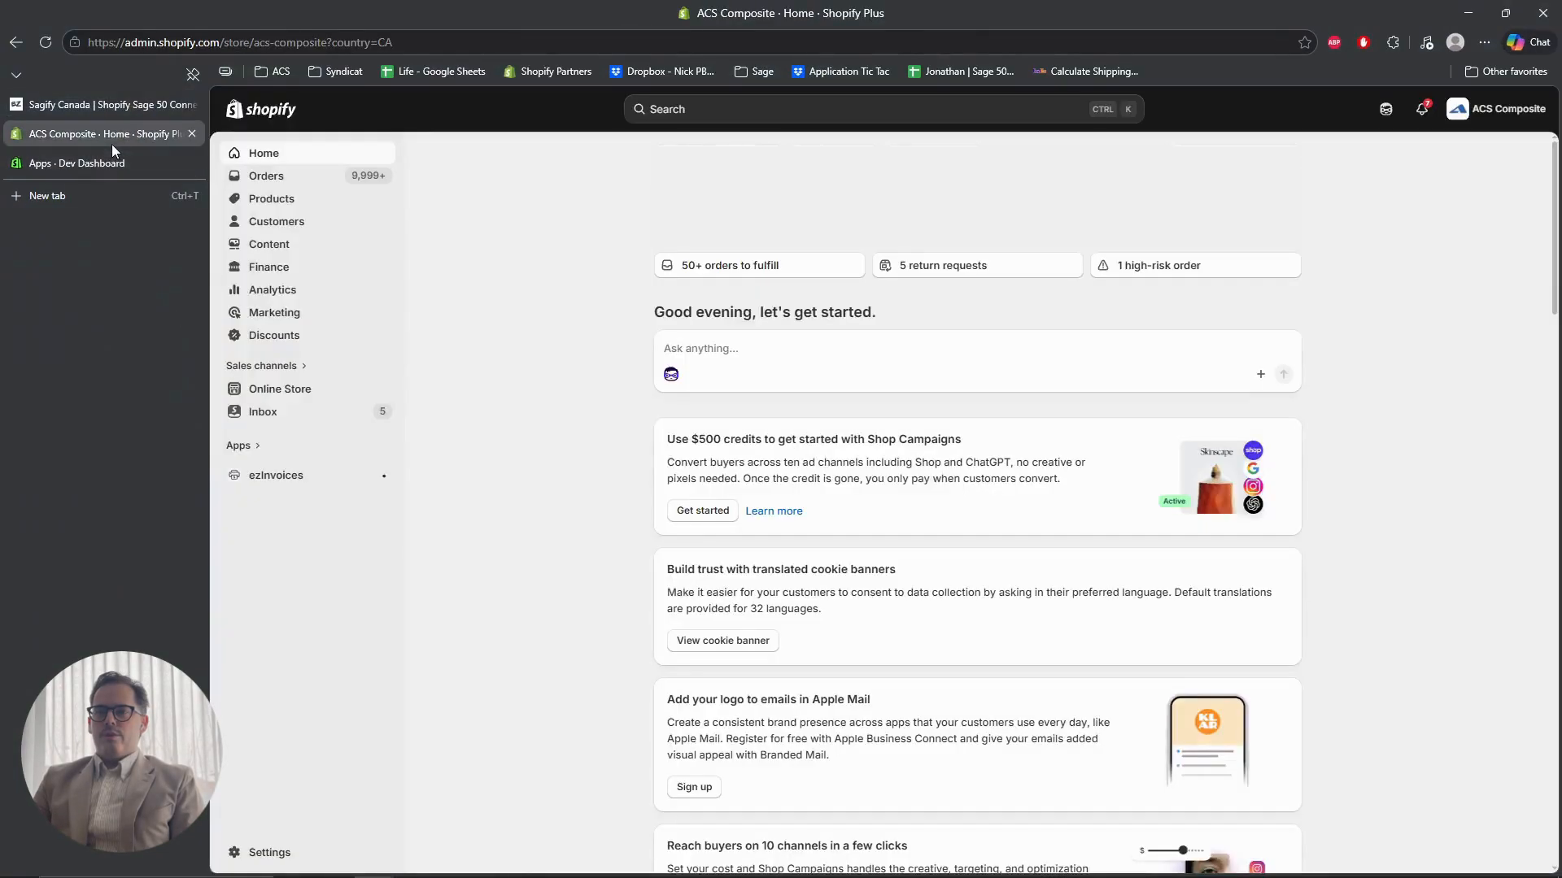
pyautogui.click(193, 163)
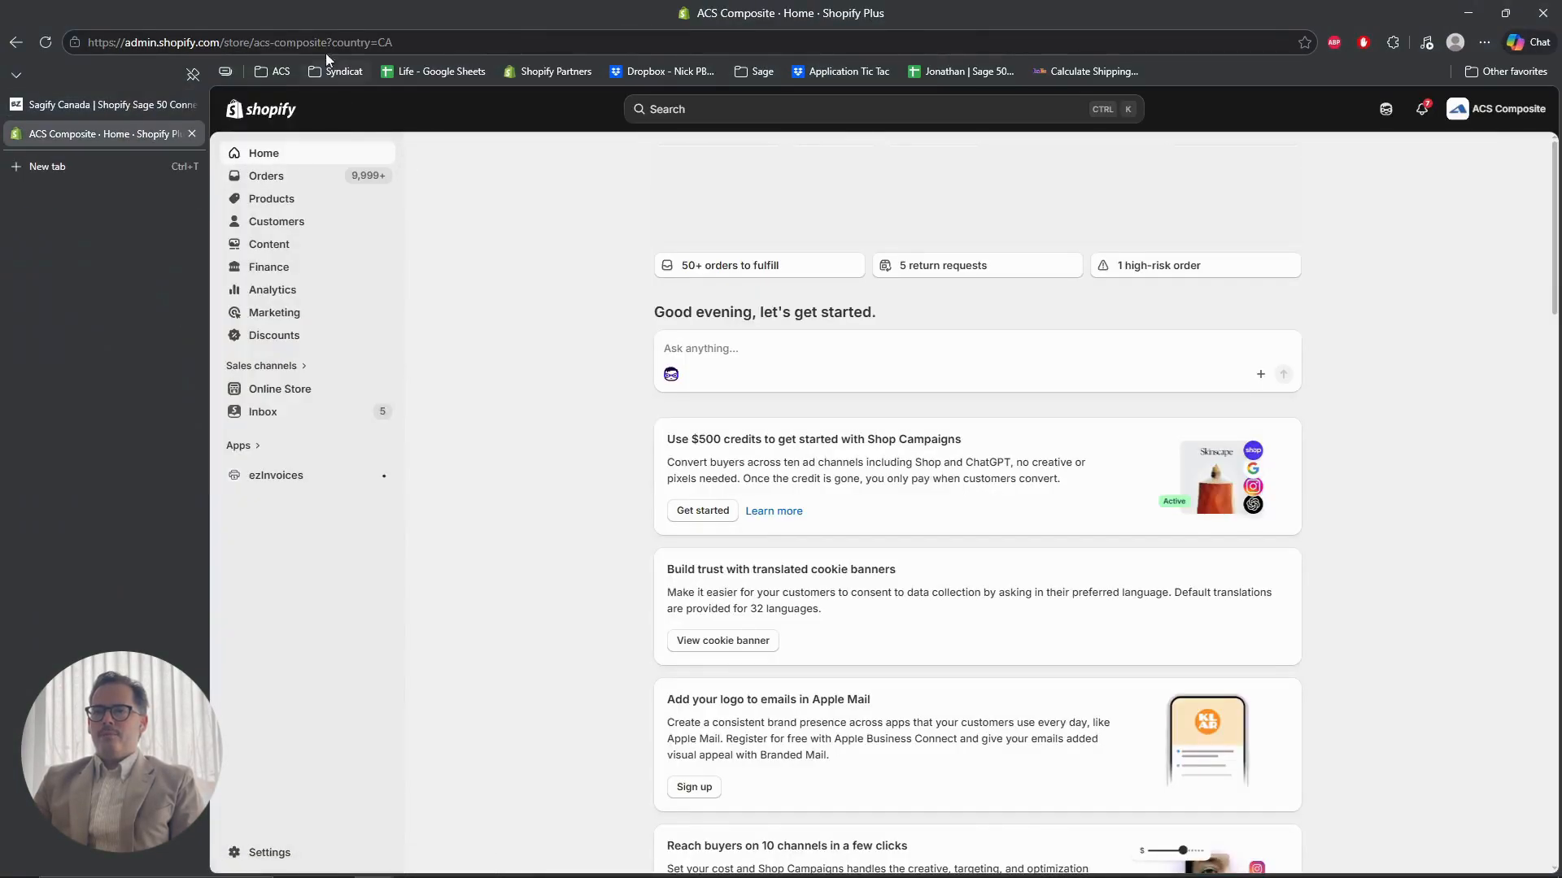
# Remove ?country=CA from the Shopify admin address and copy the store handle acs-composite from it.
pyautogui.moveTo(401, 43); pyautogui.dragTo(330, 43)
pyautogui.write(']')
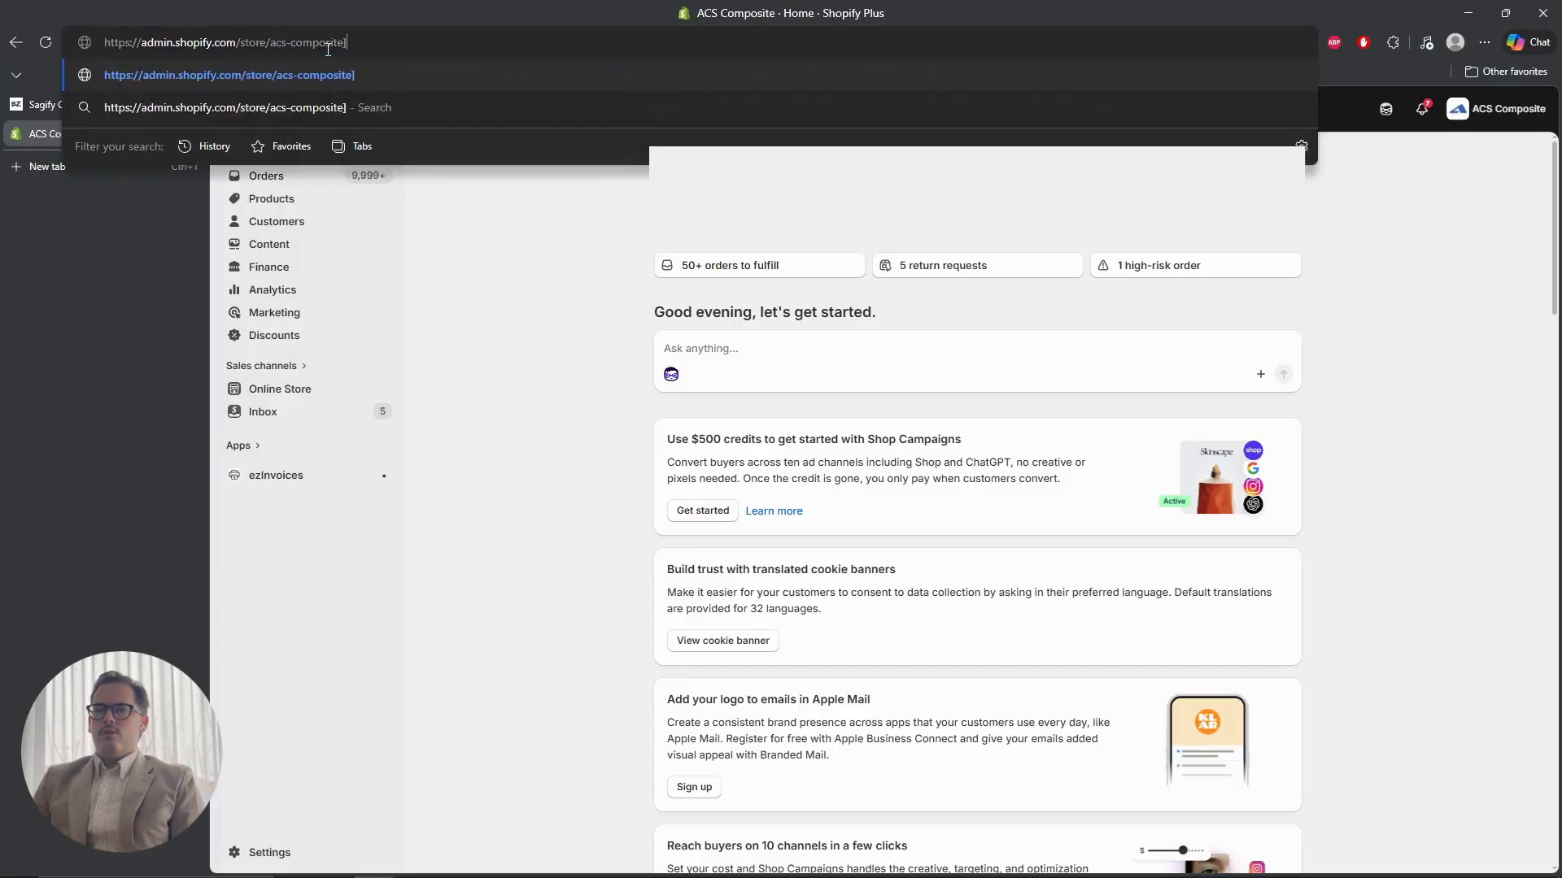
pyautogui.press('BackSpace')
pyautogui.press('Return')
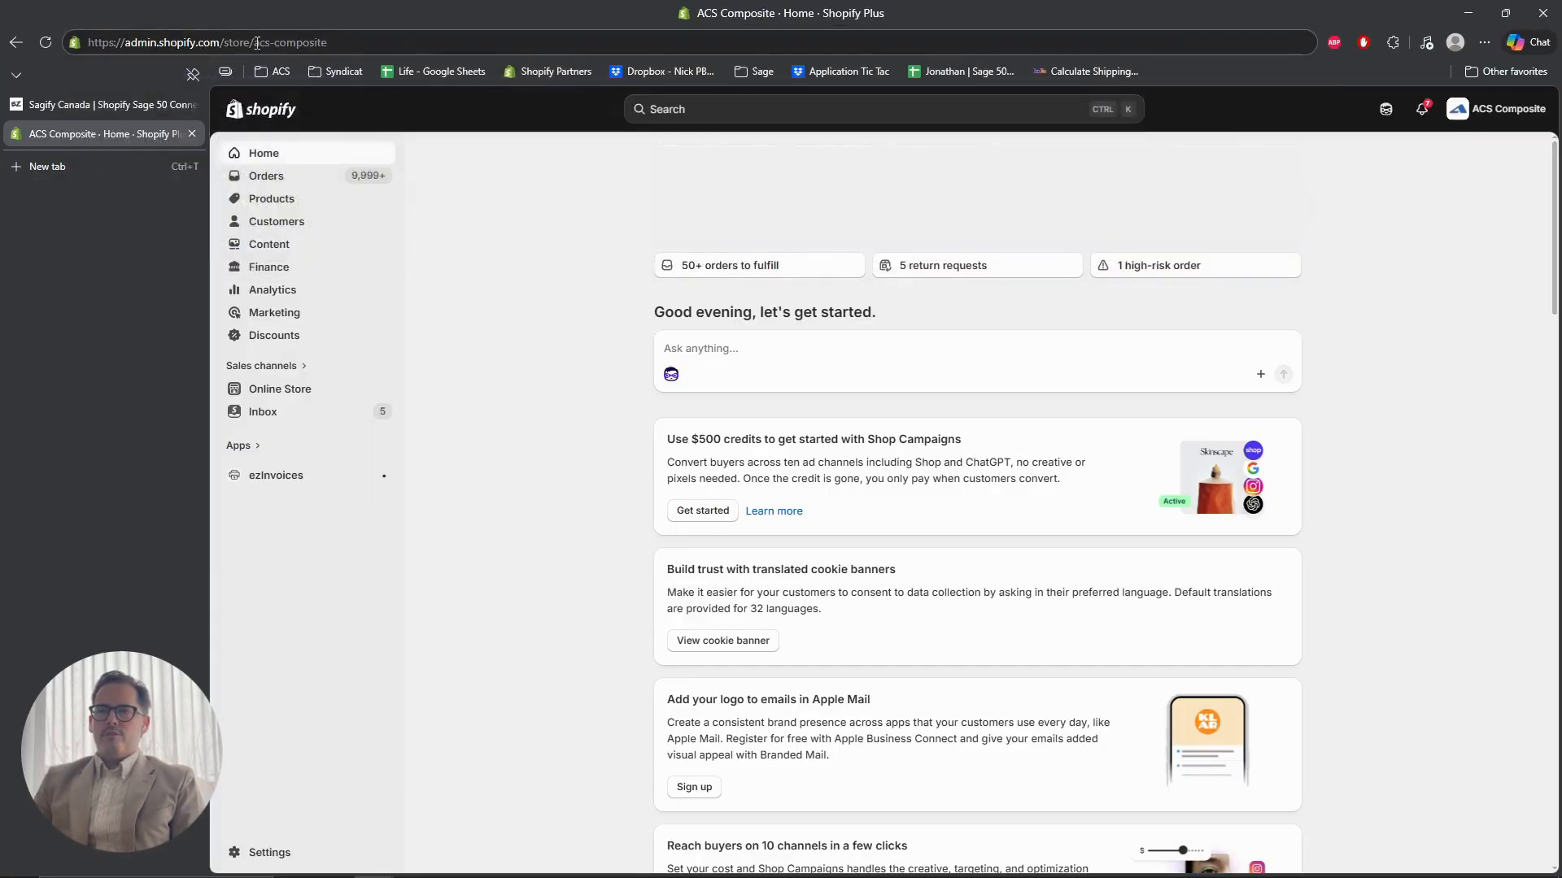
pyautogui.click(224, 42)
pyautogui.doubleClick(236, 42)
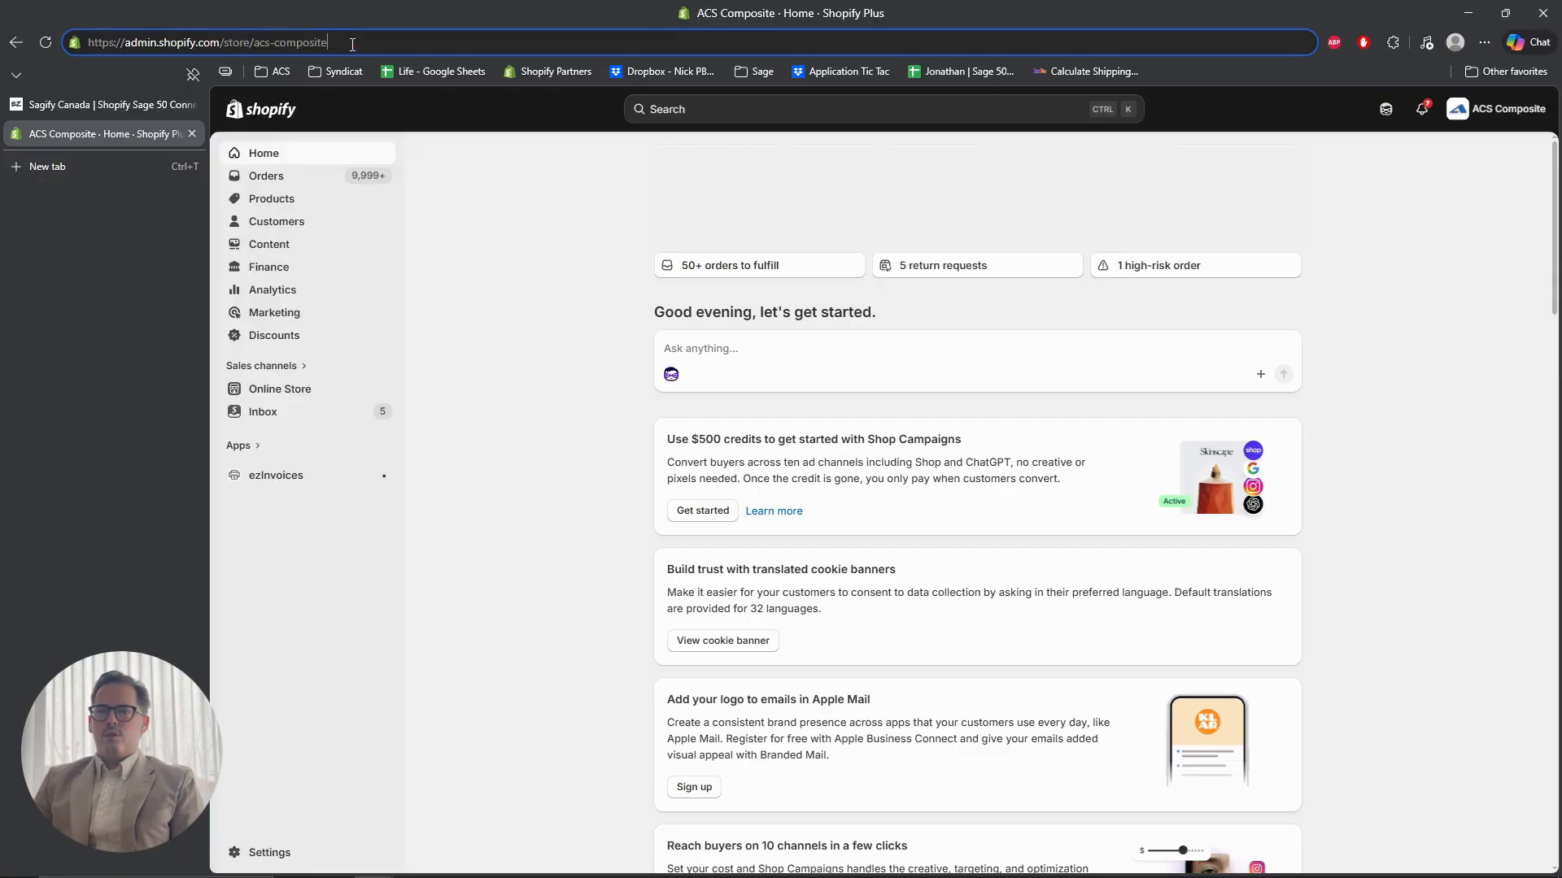
pyautogui.doubleClick(288, 45)
pyautogui.moveTo(288, 45); pyautogui.dragTo(256, 47)
pyautogui.hotkey('ctrl', 'c')
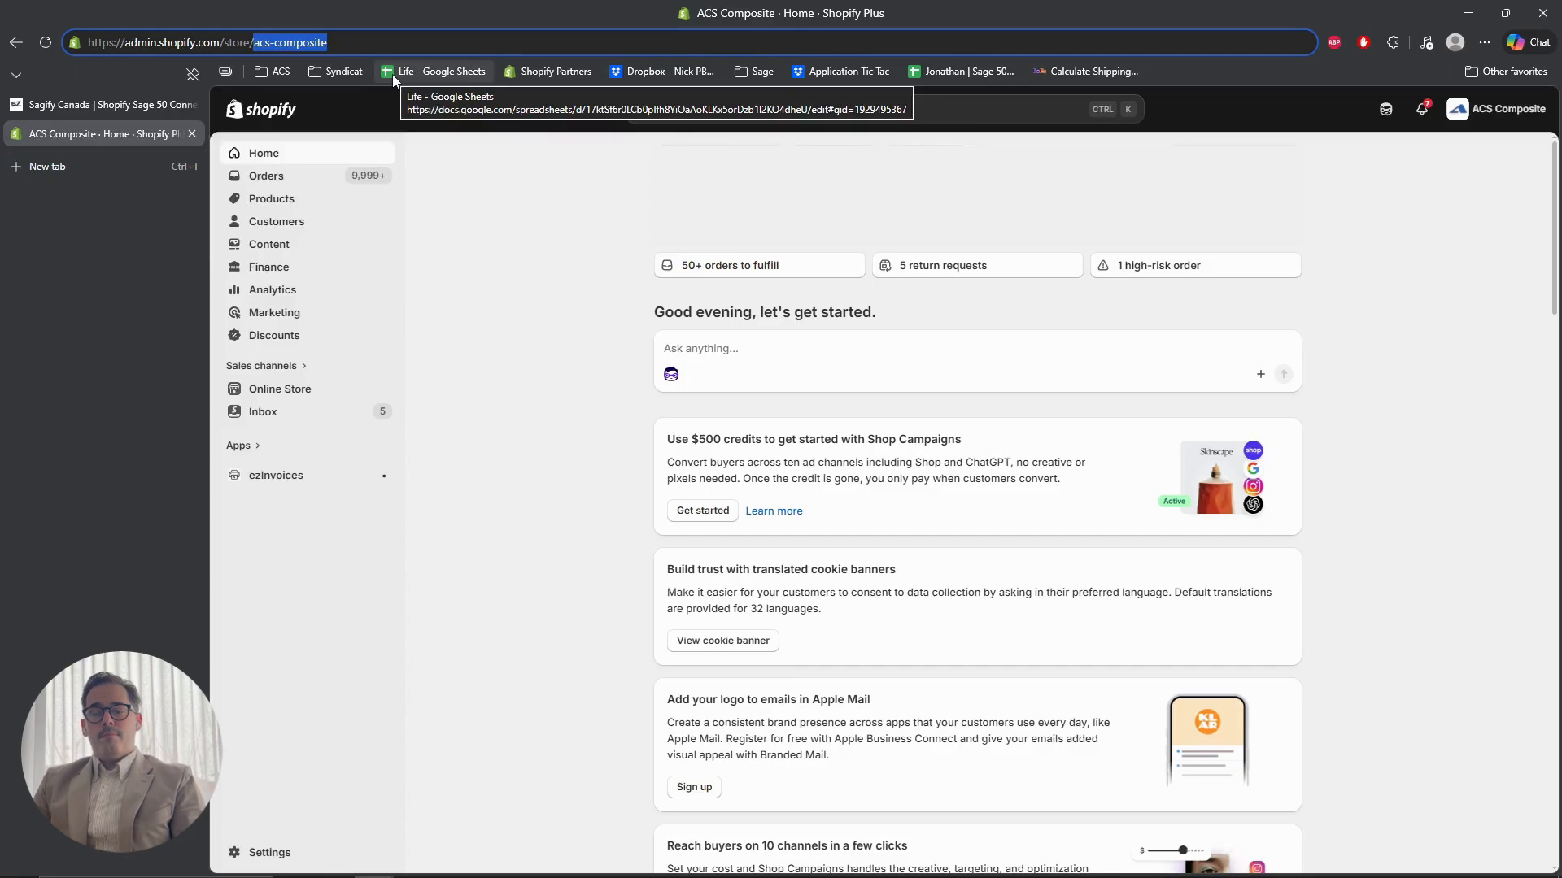
# Replace the store handle in the address with the sample handle htyesd-q123 without loading it.
pyautogui.write('htye')
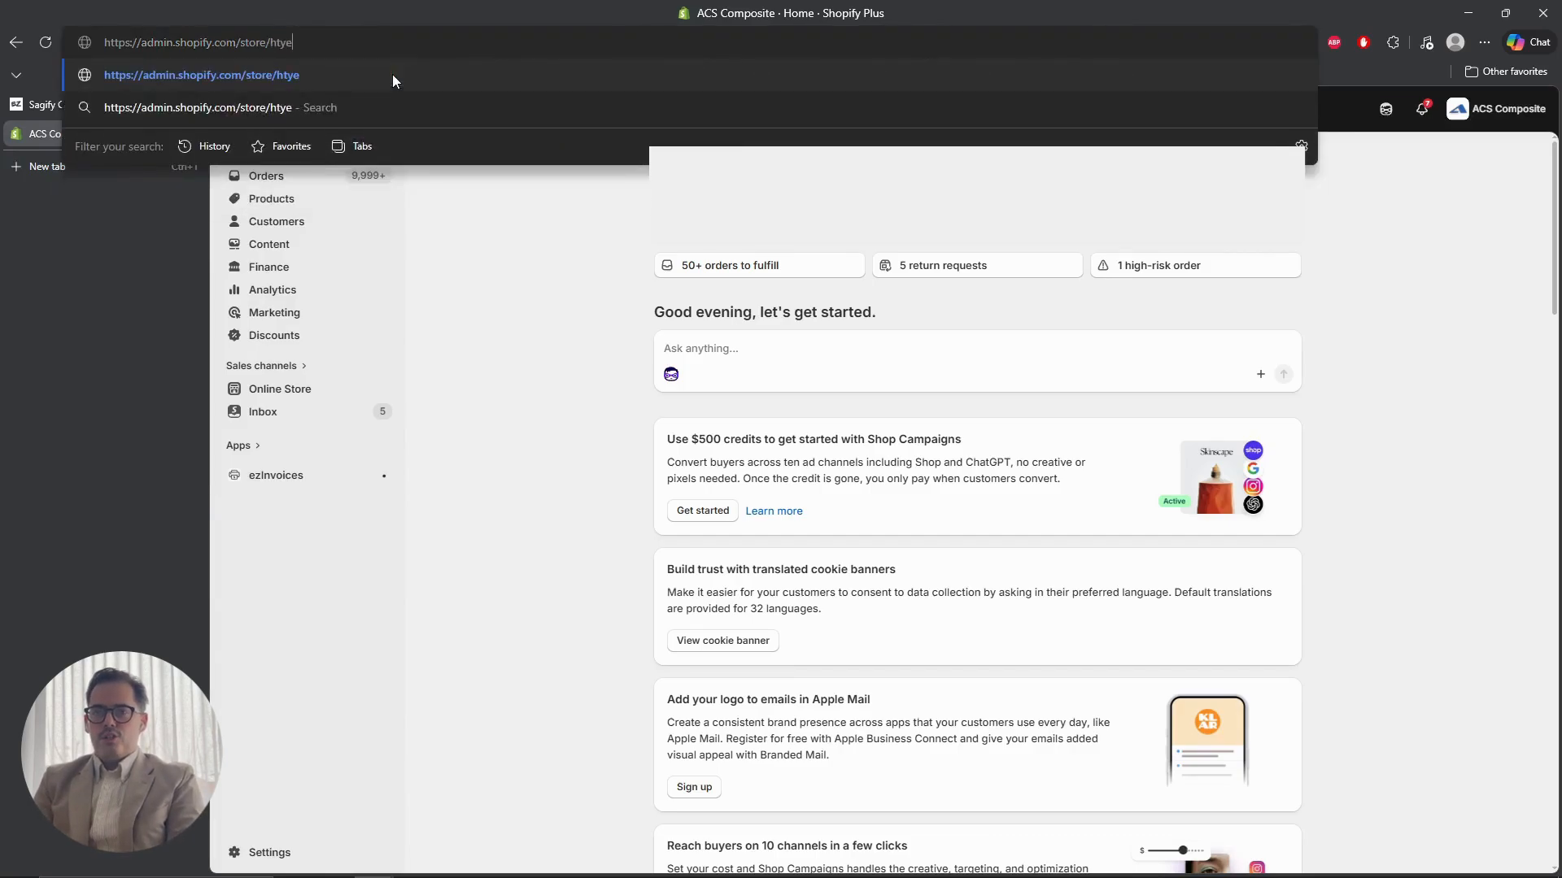
pyautogui.write('sd-qwe')
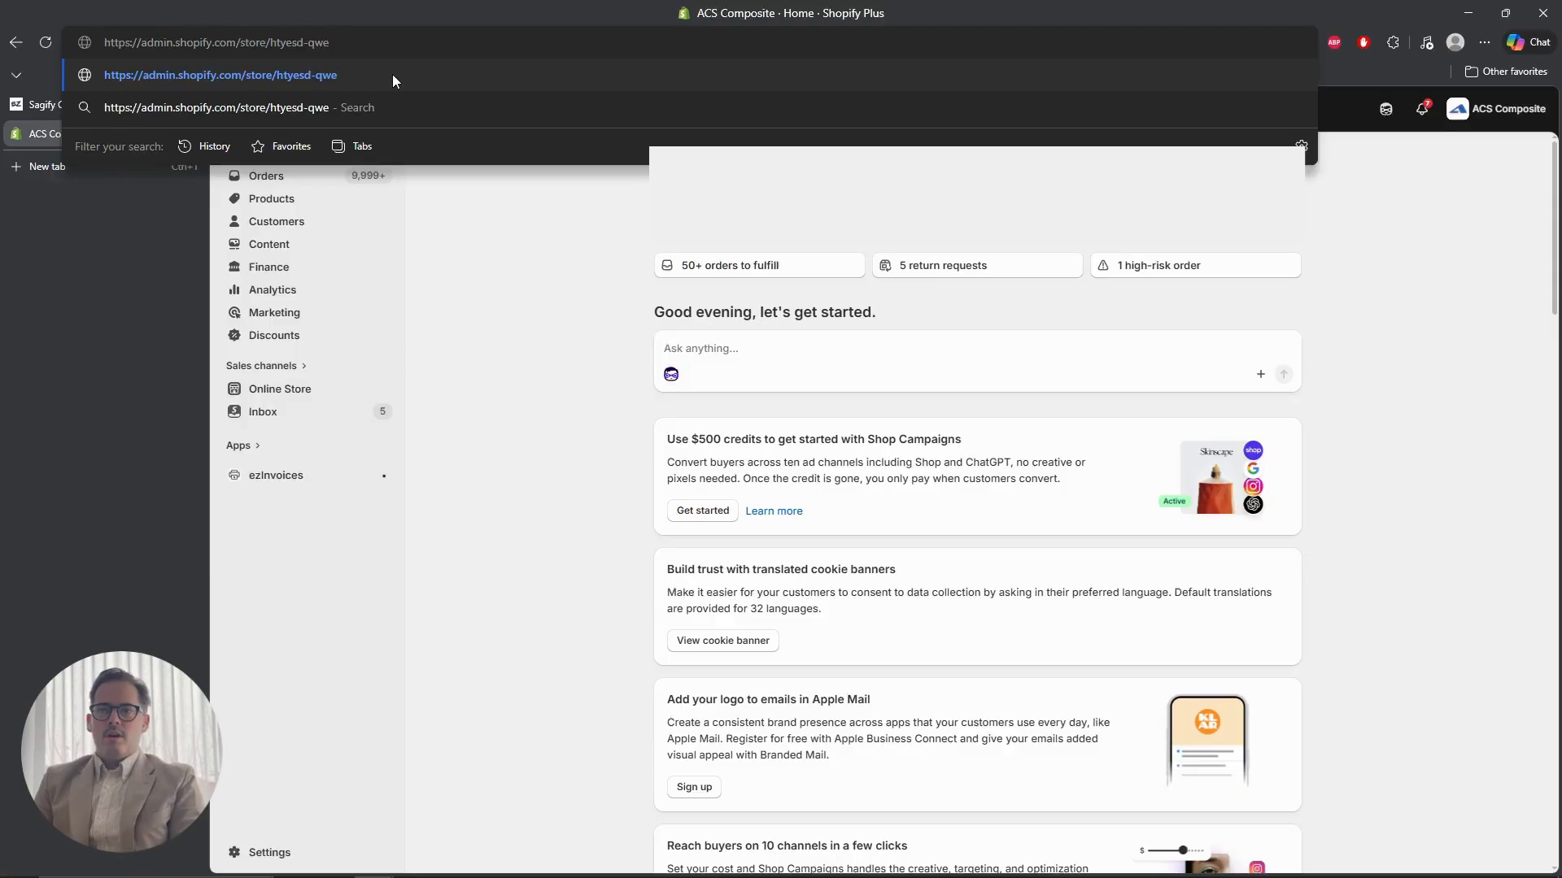
pyautogui.press('BackSpace')
pyautogui.press('BackSpace')
pyautogui.write('123')
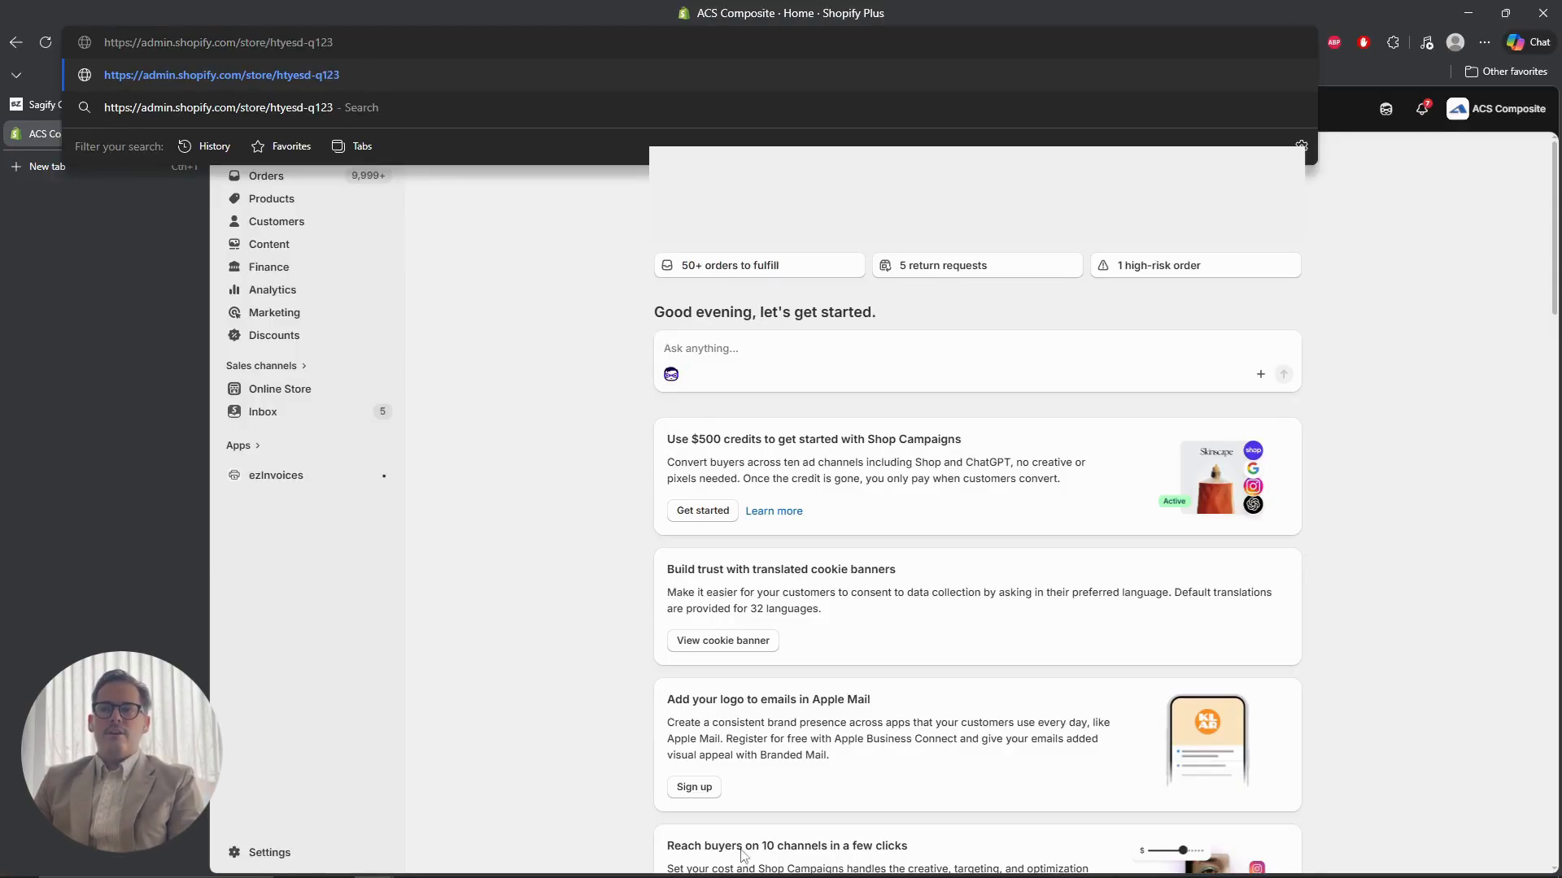
# Switch back to Sagify and enter the shop URL acs-composite.myshopify.com and the store name Sagify Demo for the new store.
pyautogui.click(971, 862)
pyautogui.click(1097, 783)
pyautogui.click(708, 317)
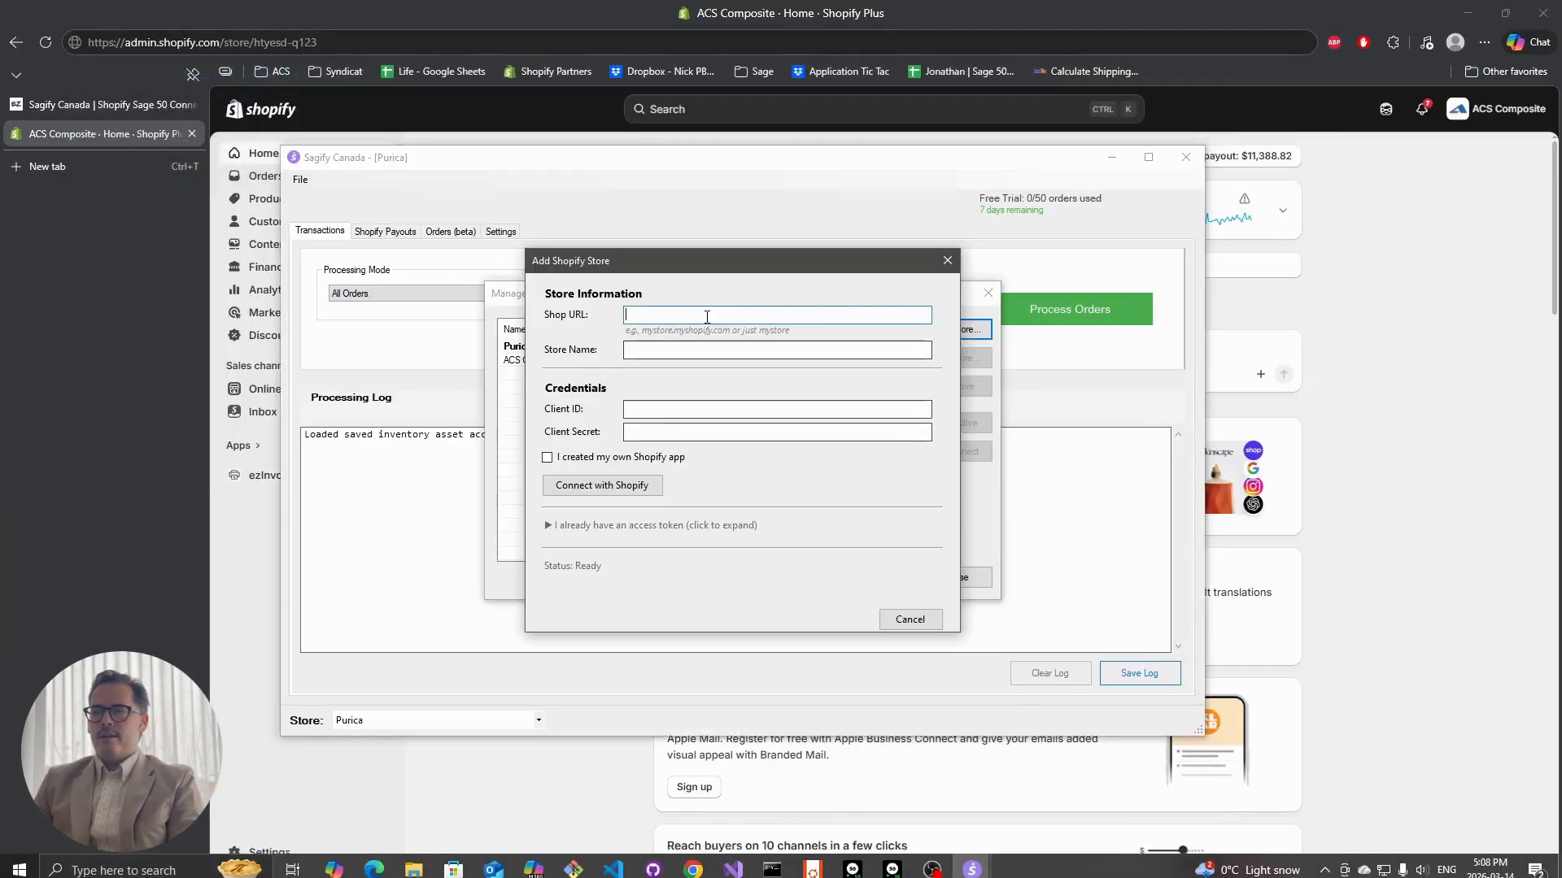
pyautogui.hotkey('ctrl', 'v')
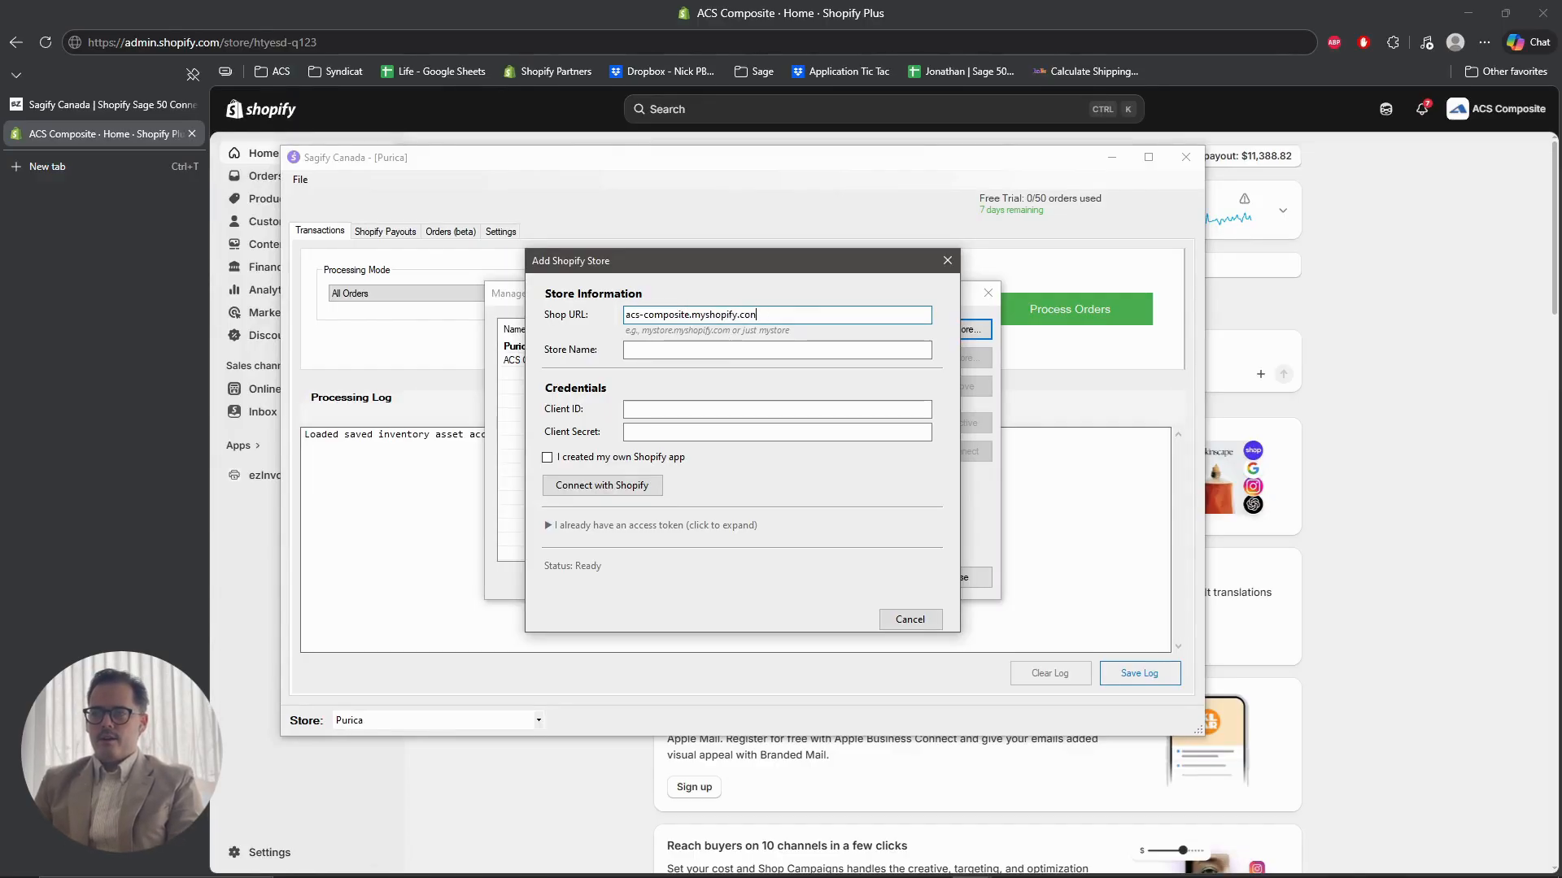
pyautogui.click(713, 355)
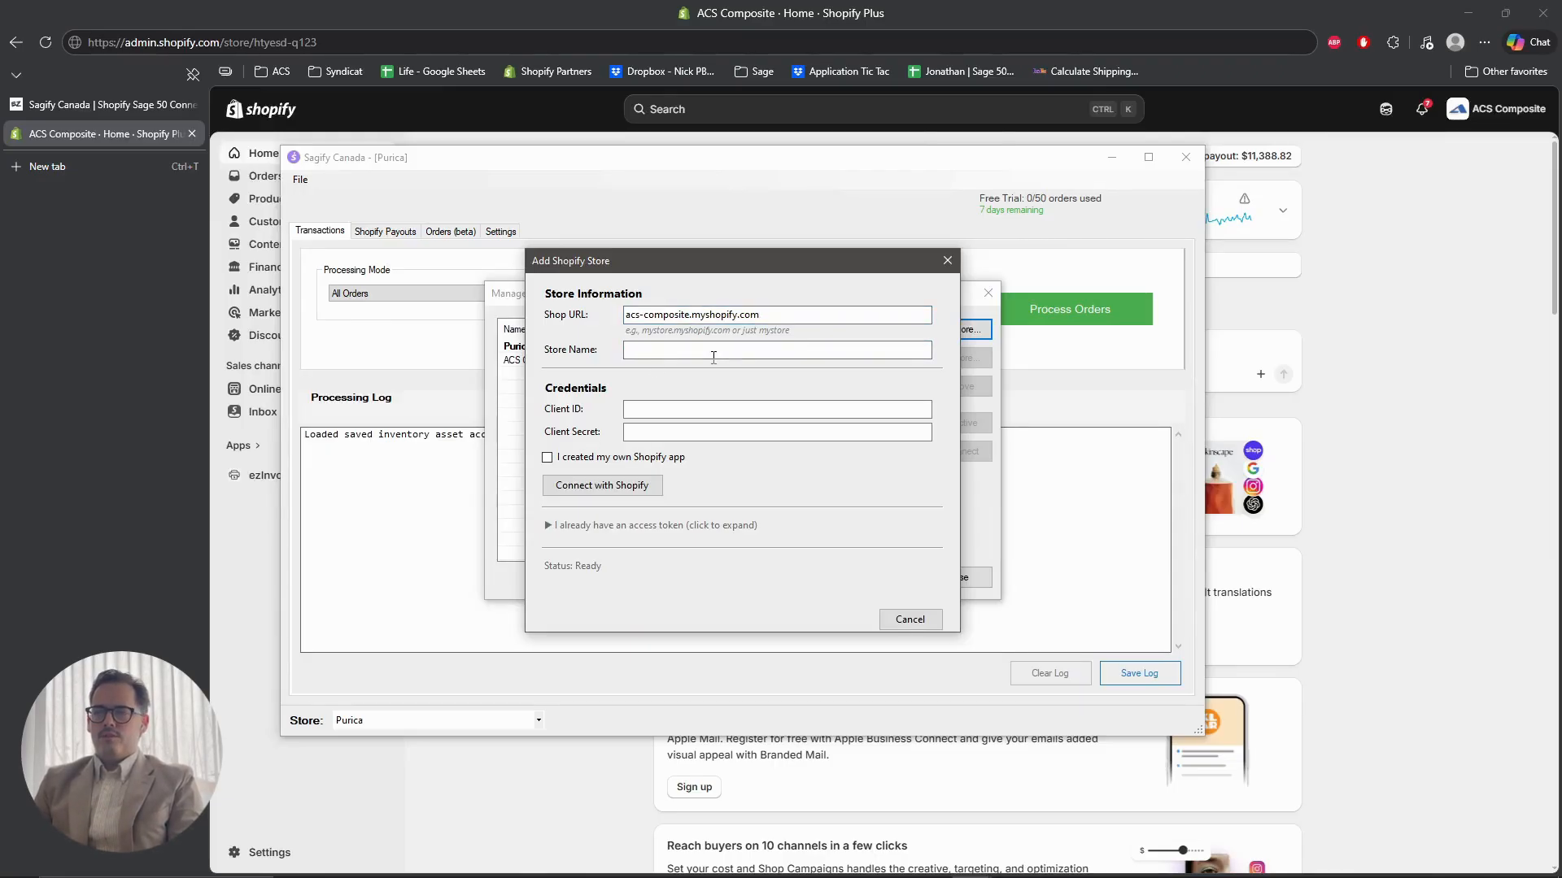
pyautogui.click(713, 358)
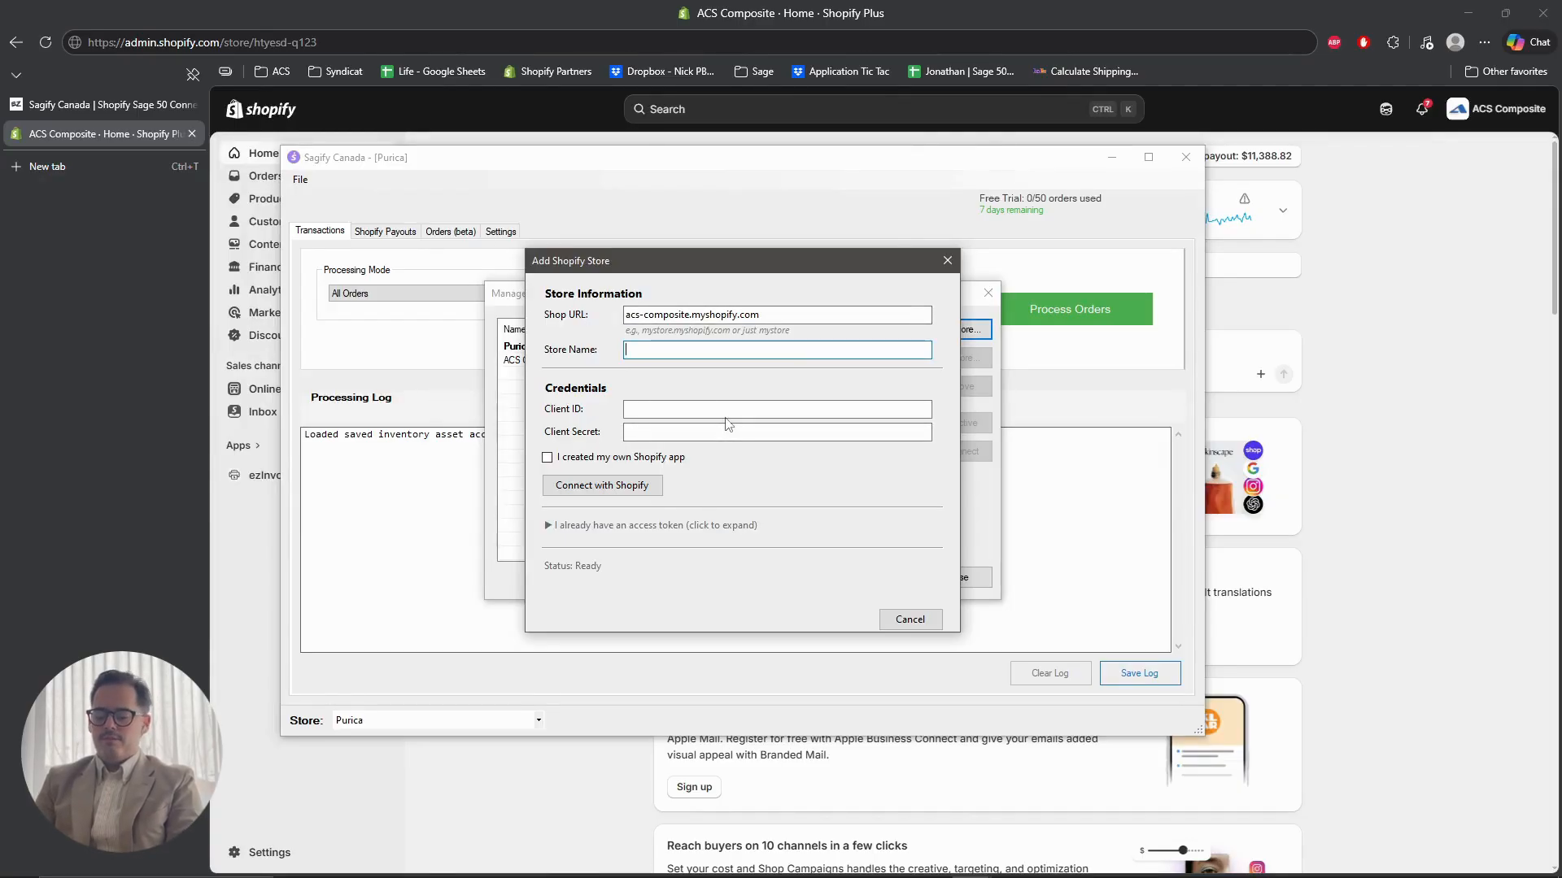
pyautogui.write('Sagify Demo')
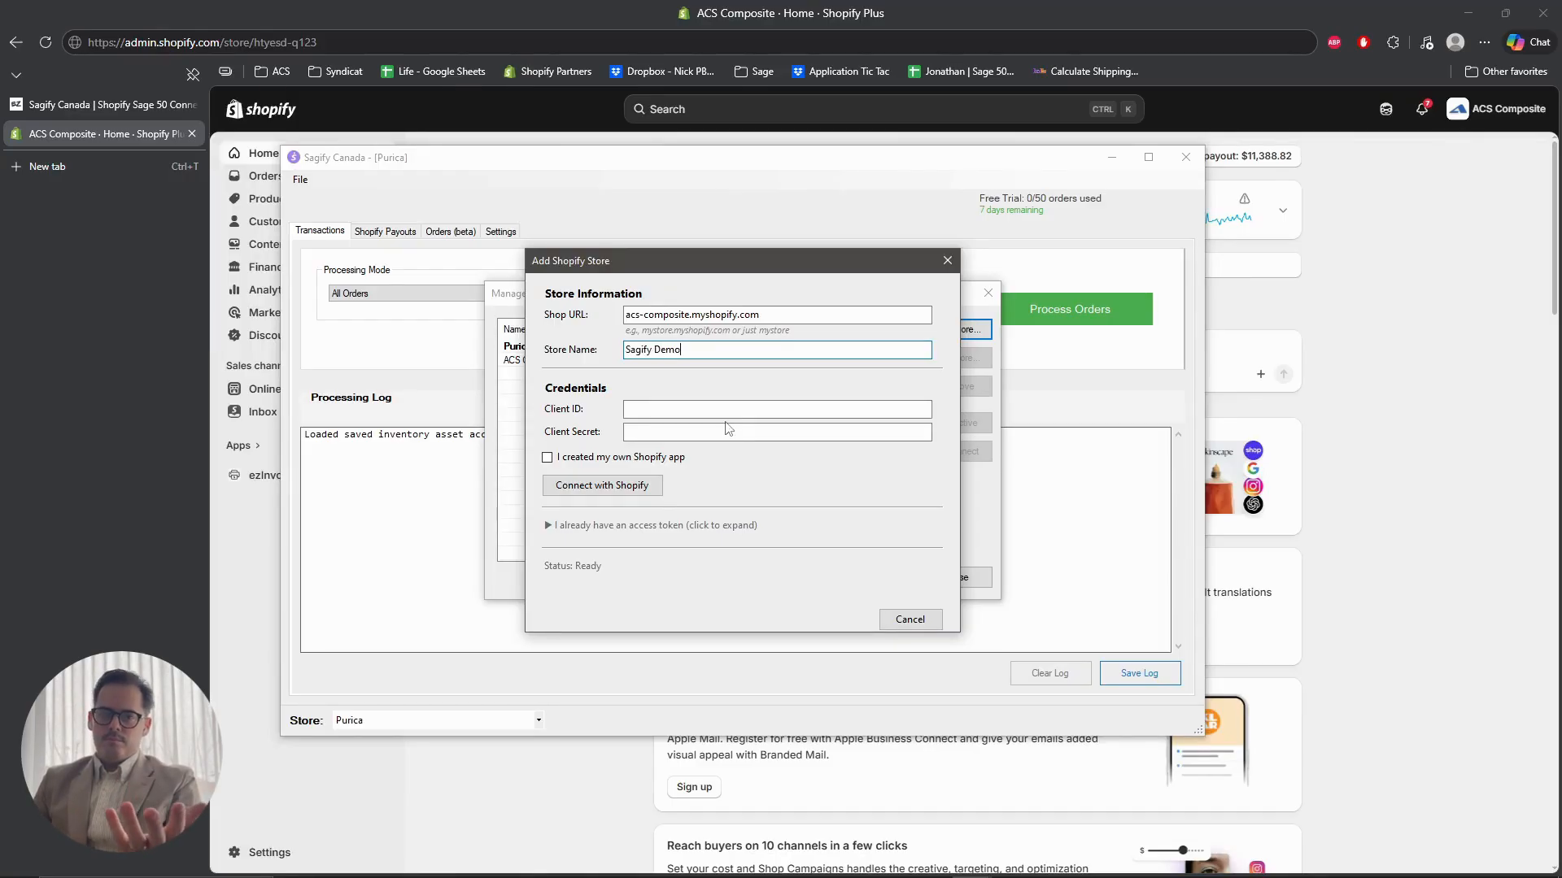
pyautogui.press('Tab')
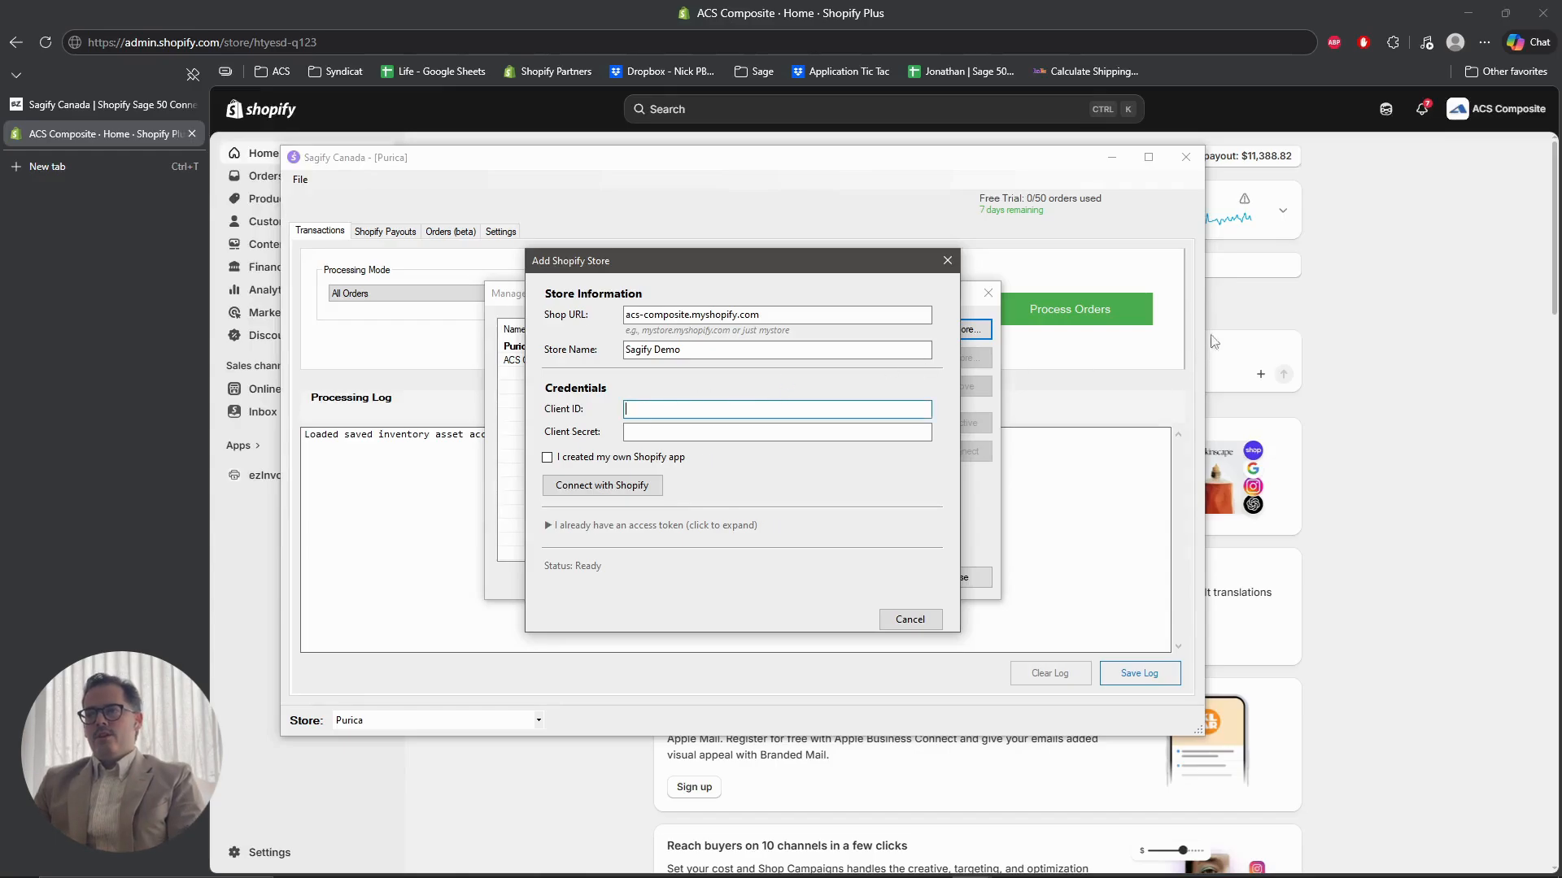
# Return to the Shopify admin and examine the store account menu for the developer dashboard link.
pyautogui.click(1431, 275)
pyautogui.click(1494, 109)
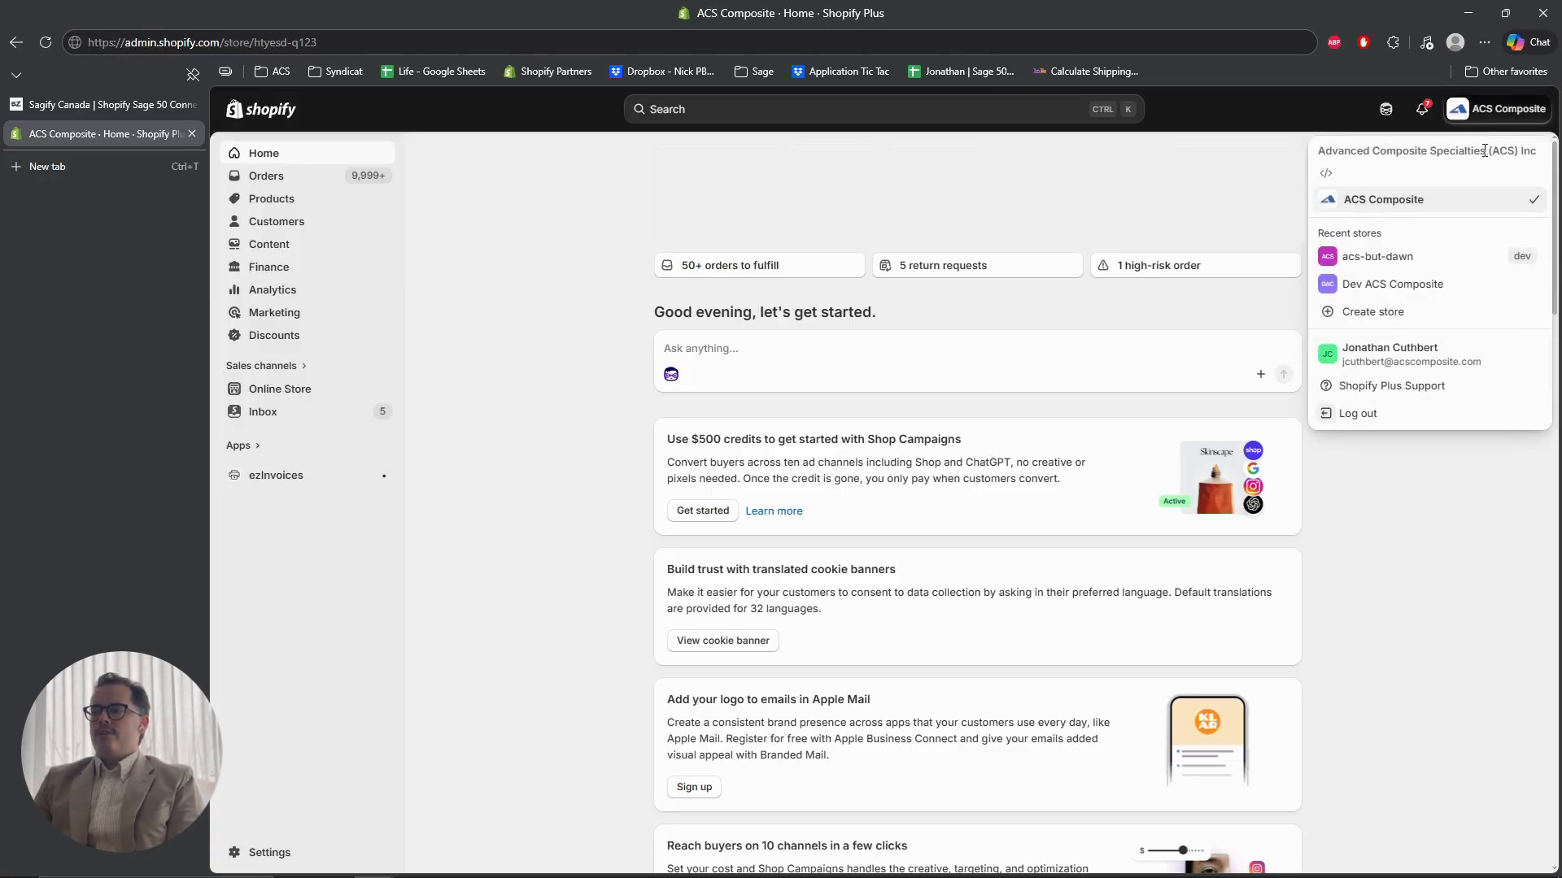
pyautogui.click(1495, 114)
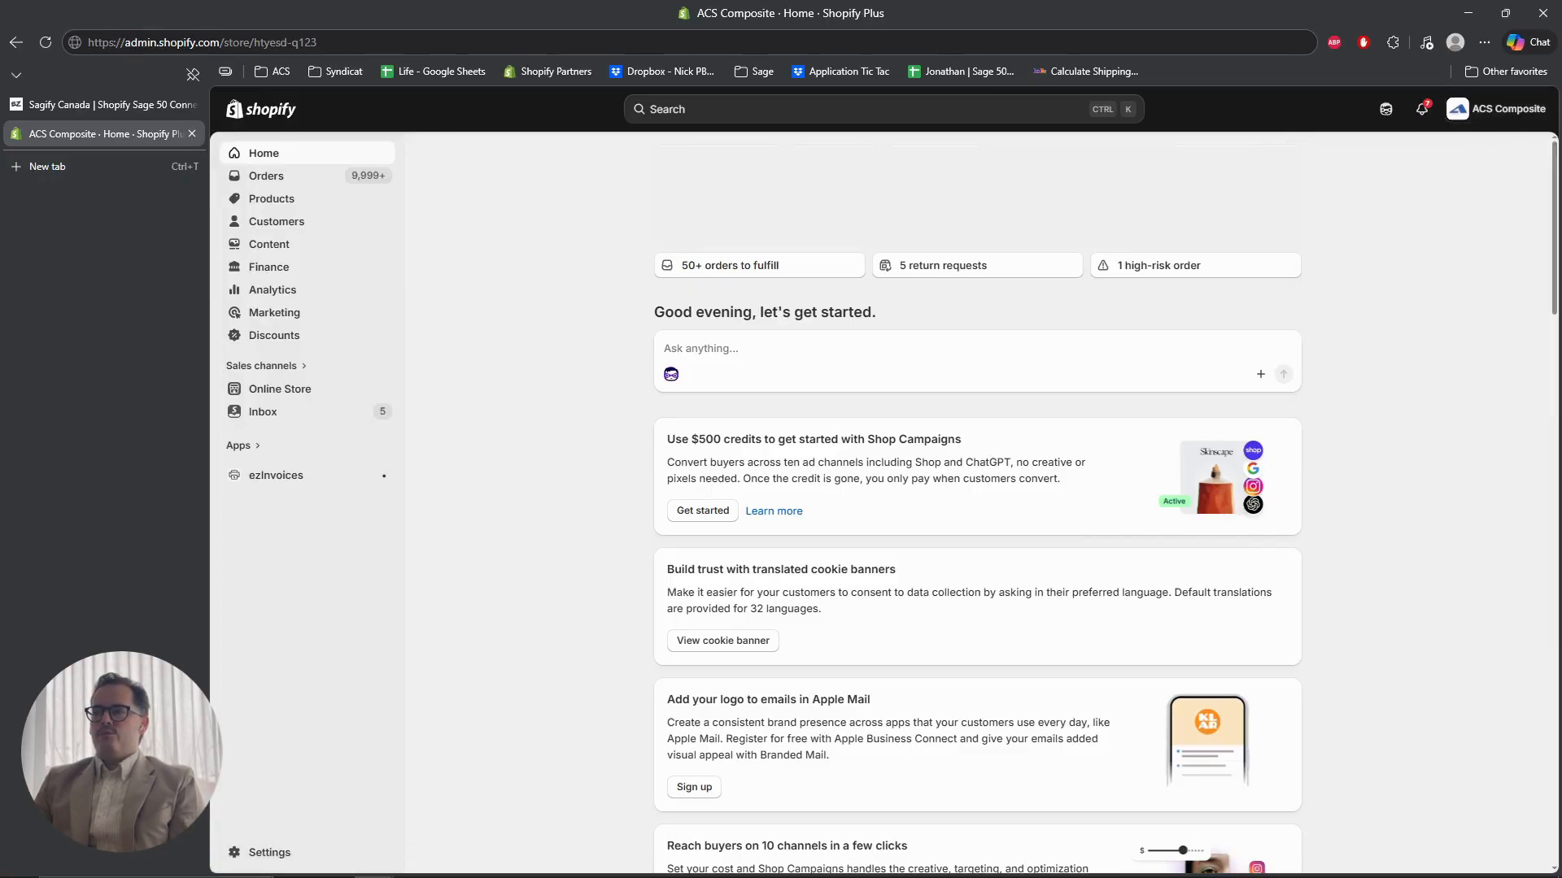
pyautogui.click(1495, 119)
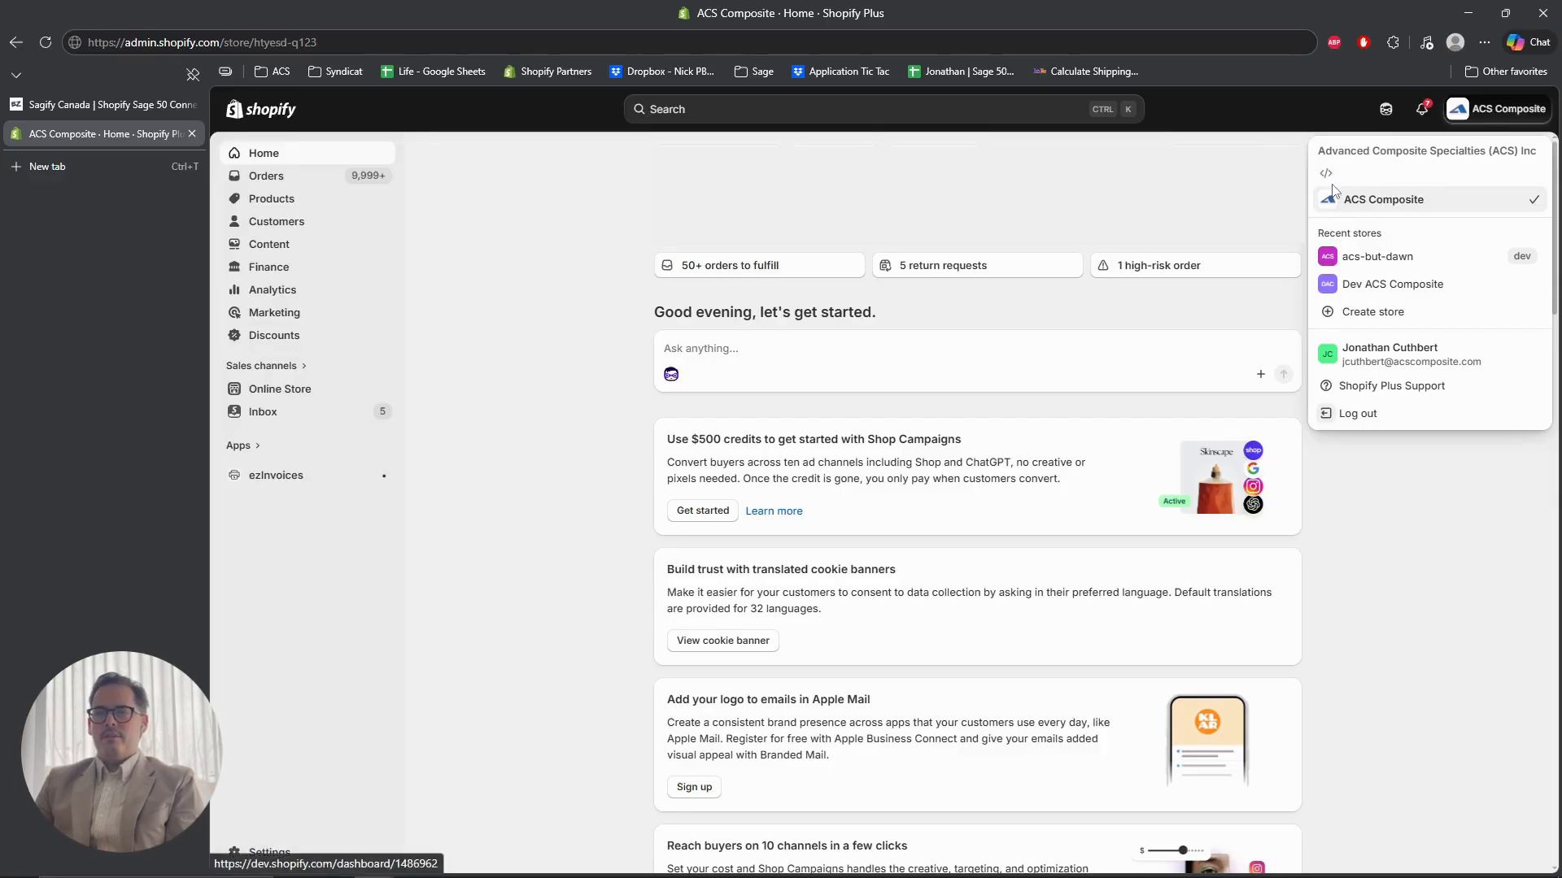
pyautogui.click(498, 279)
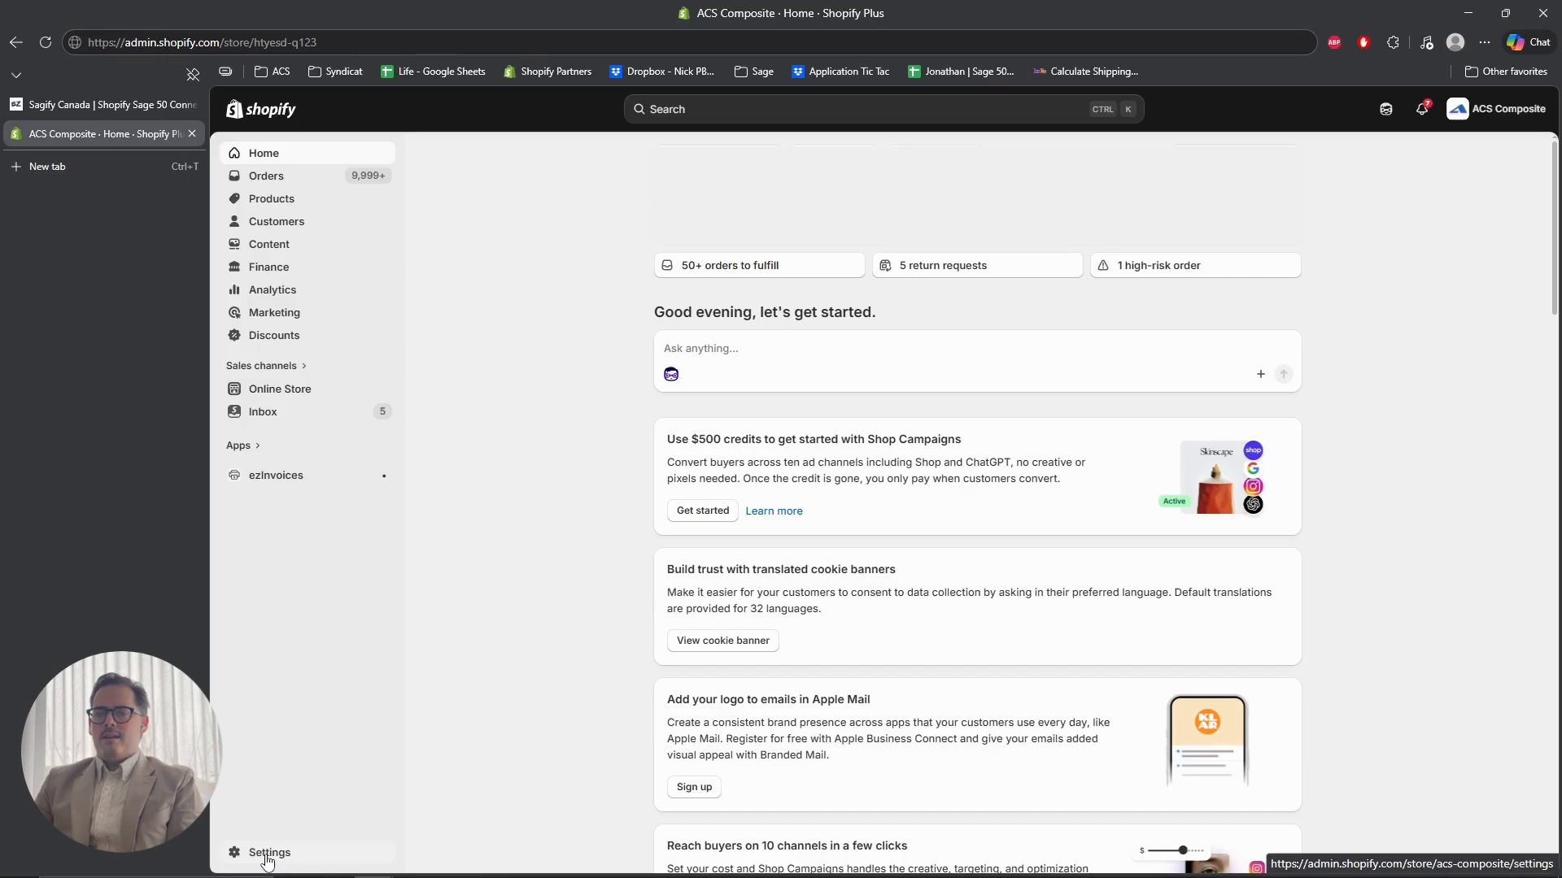
# Open the app development page in the ACS Composite store's settings.
pyautogui.click(268, 854)
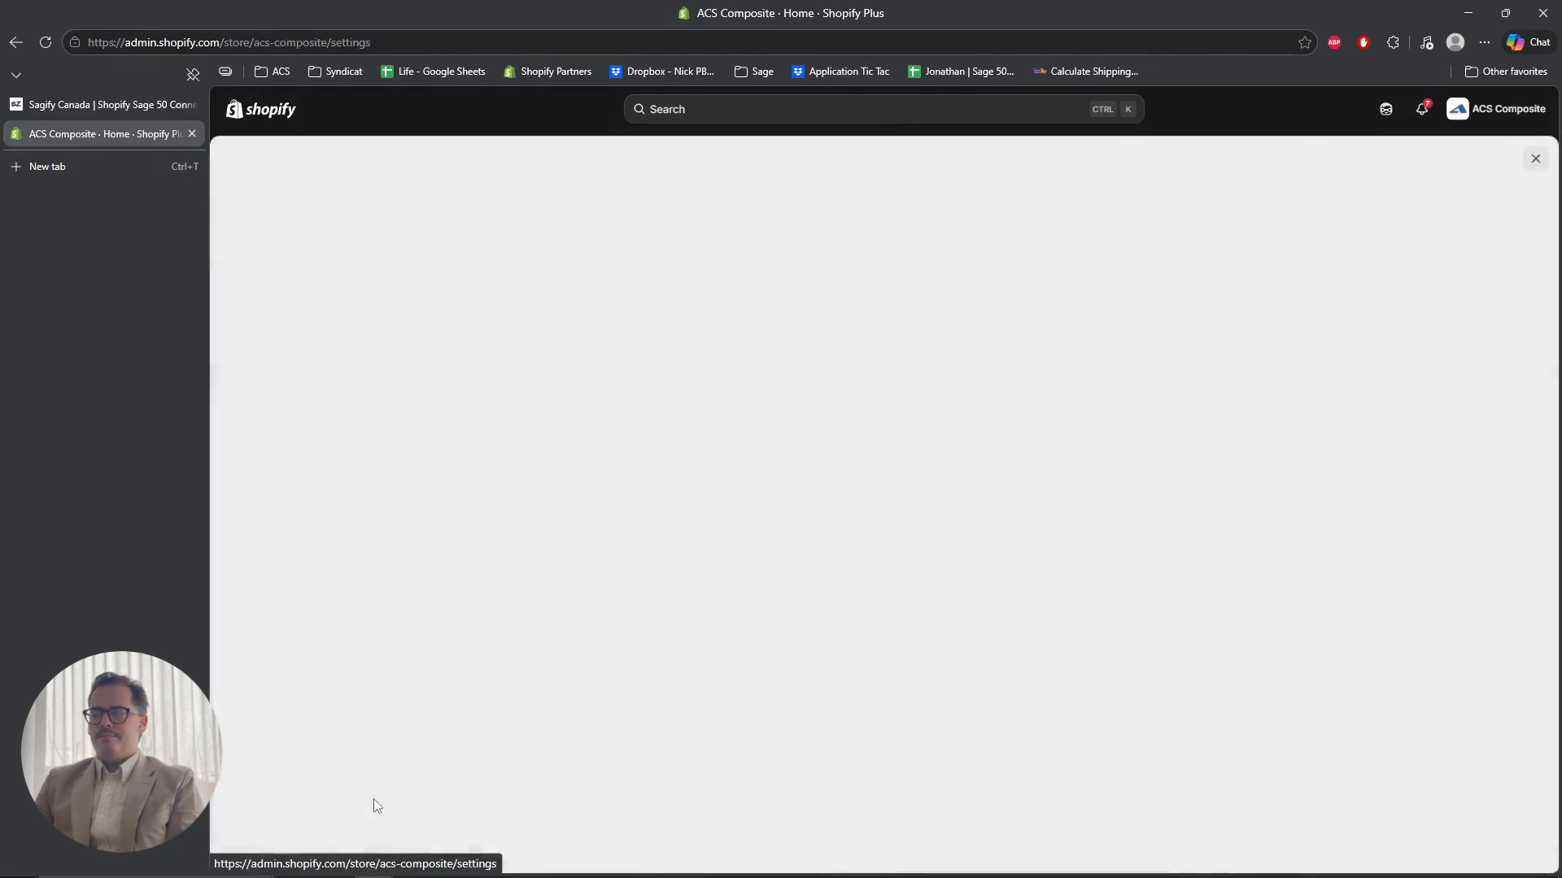
pyautogui.scroll(-1, 602, 520)
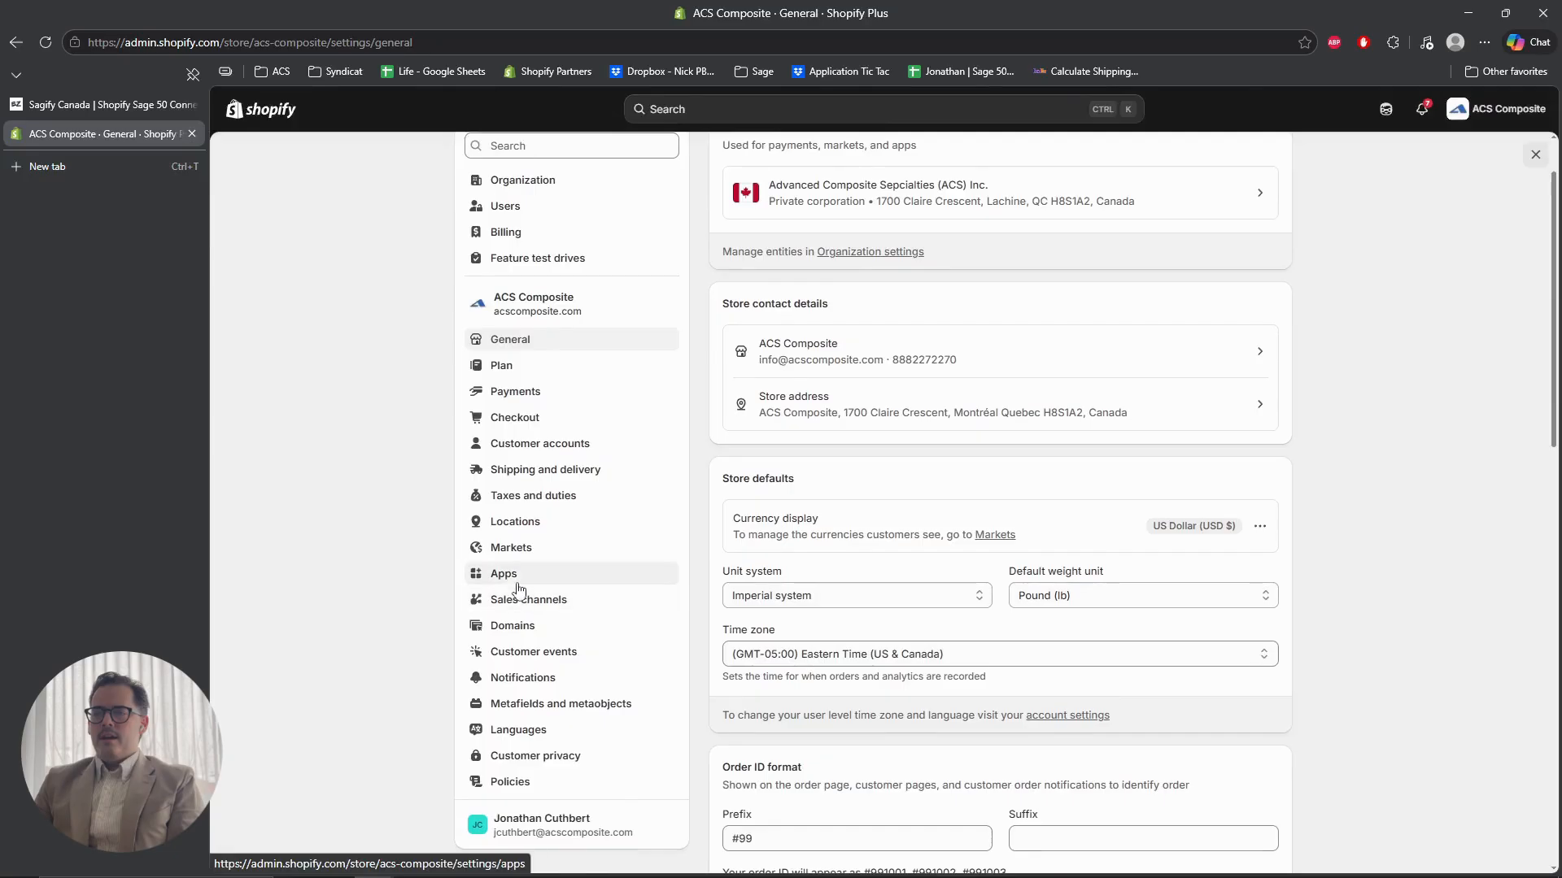
pyautogui.click(522, 576)
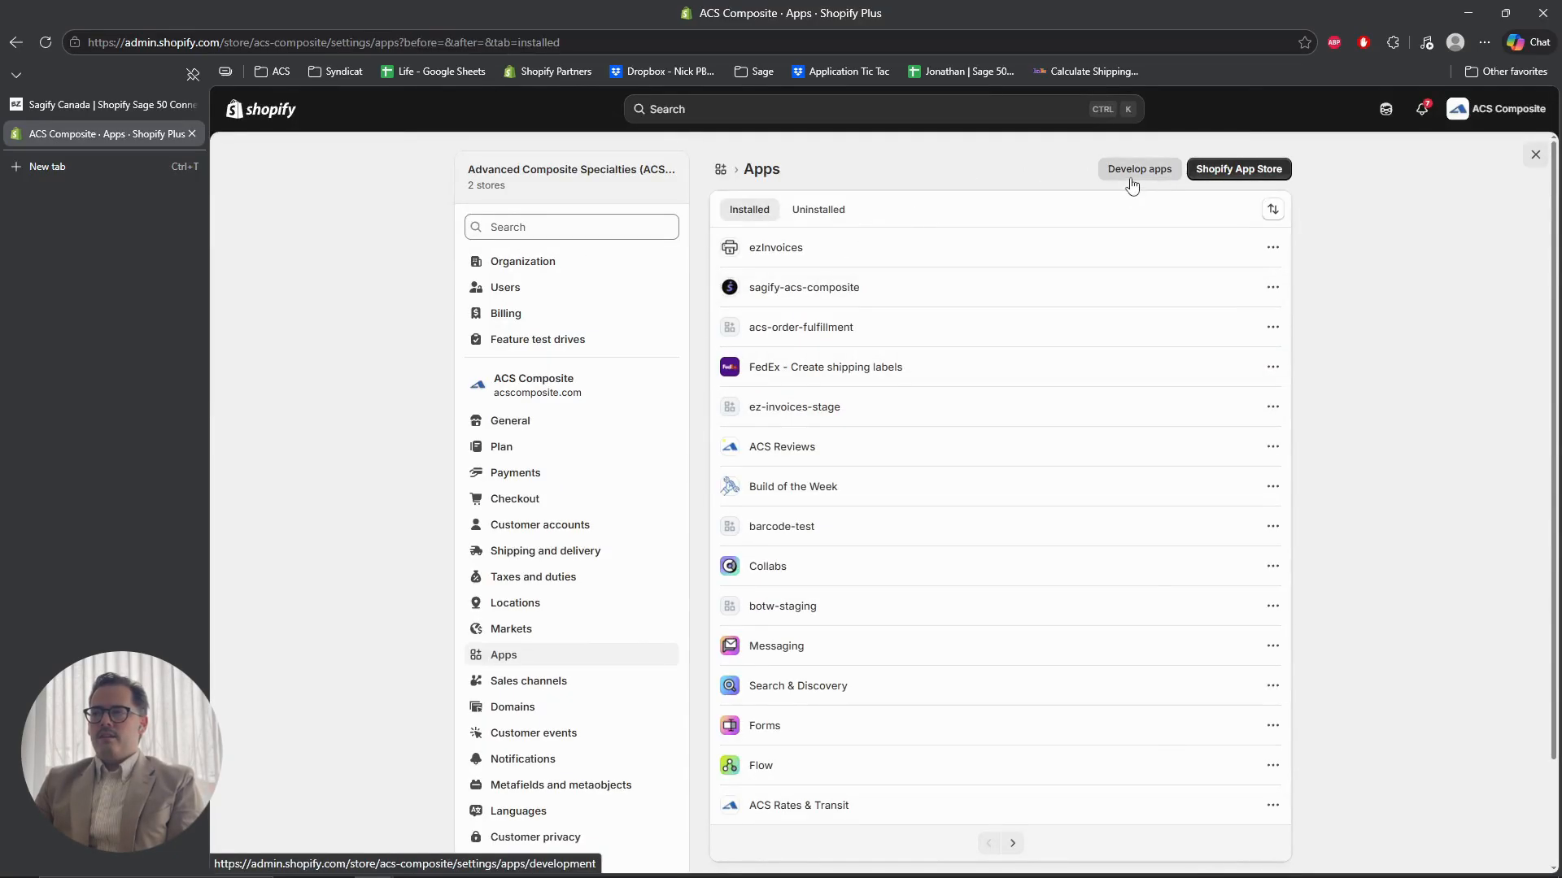
pyautogui.click(1133, 184)
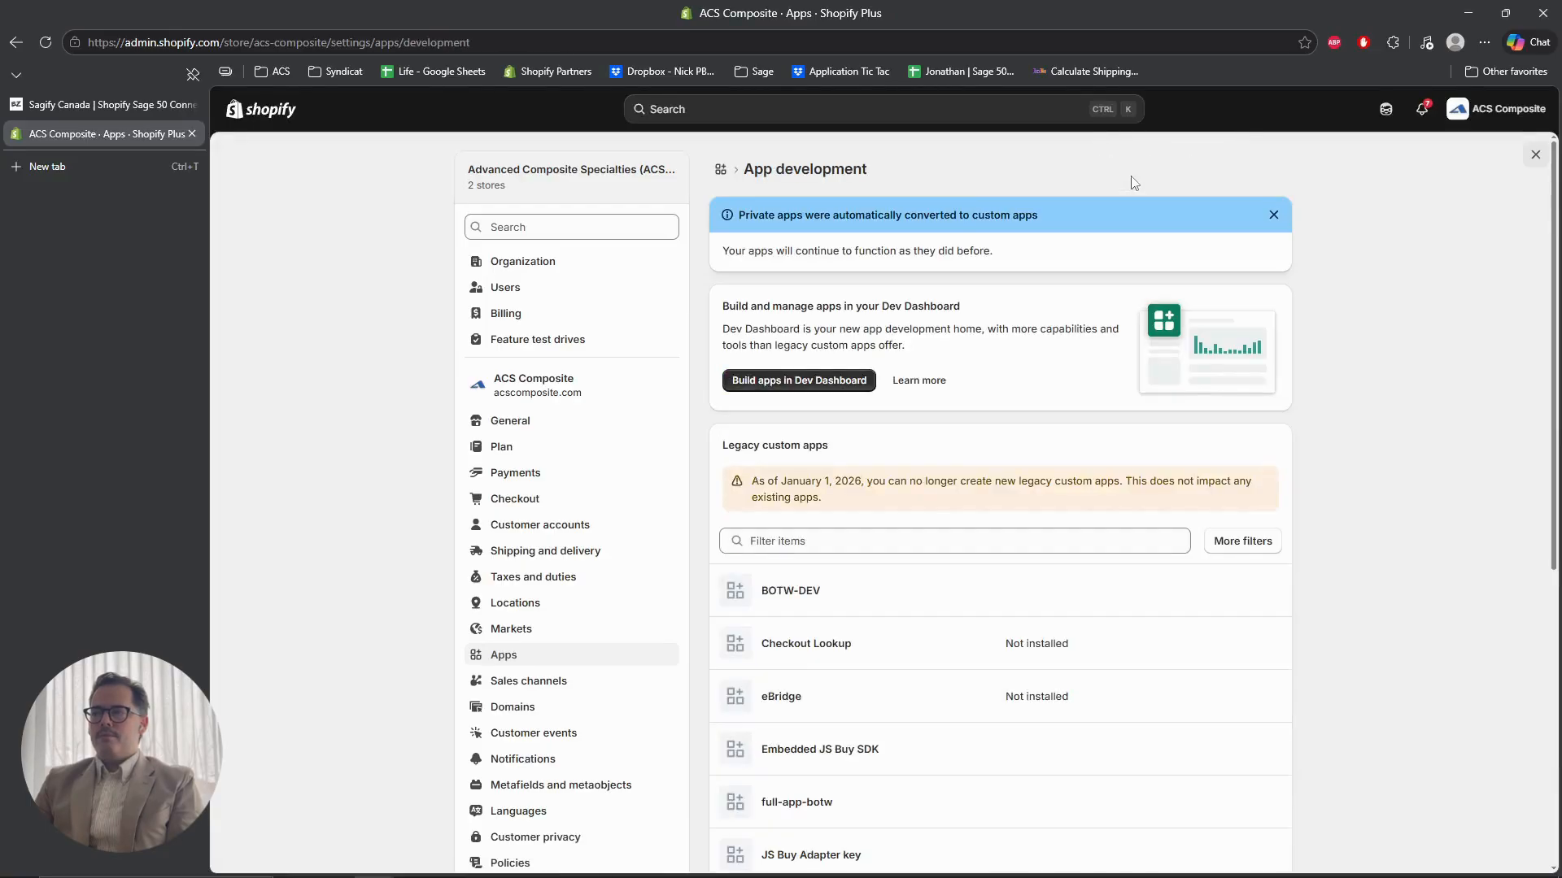
# Read the notice on building and managing apps, and open the Dev Dashboard from it.
pyautogui.scroll(-1, 1223, 382)
pyautogui.scroll(1, 1223, 384)
pyautogui.moveTo(723, 310); pyautogui.dragTo(935, 324)
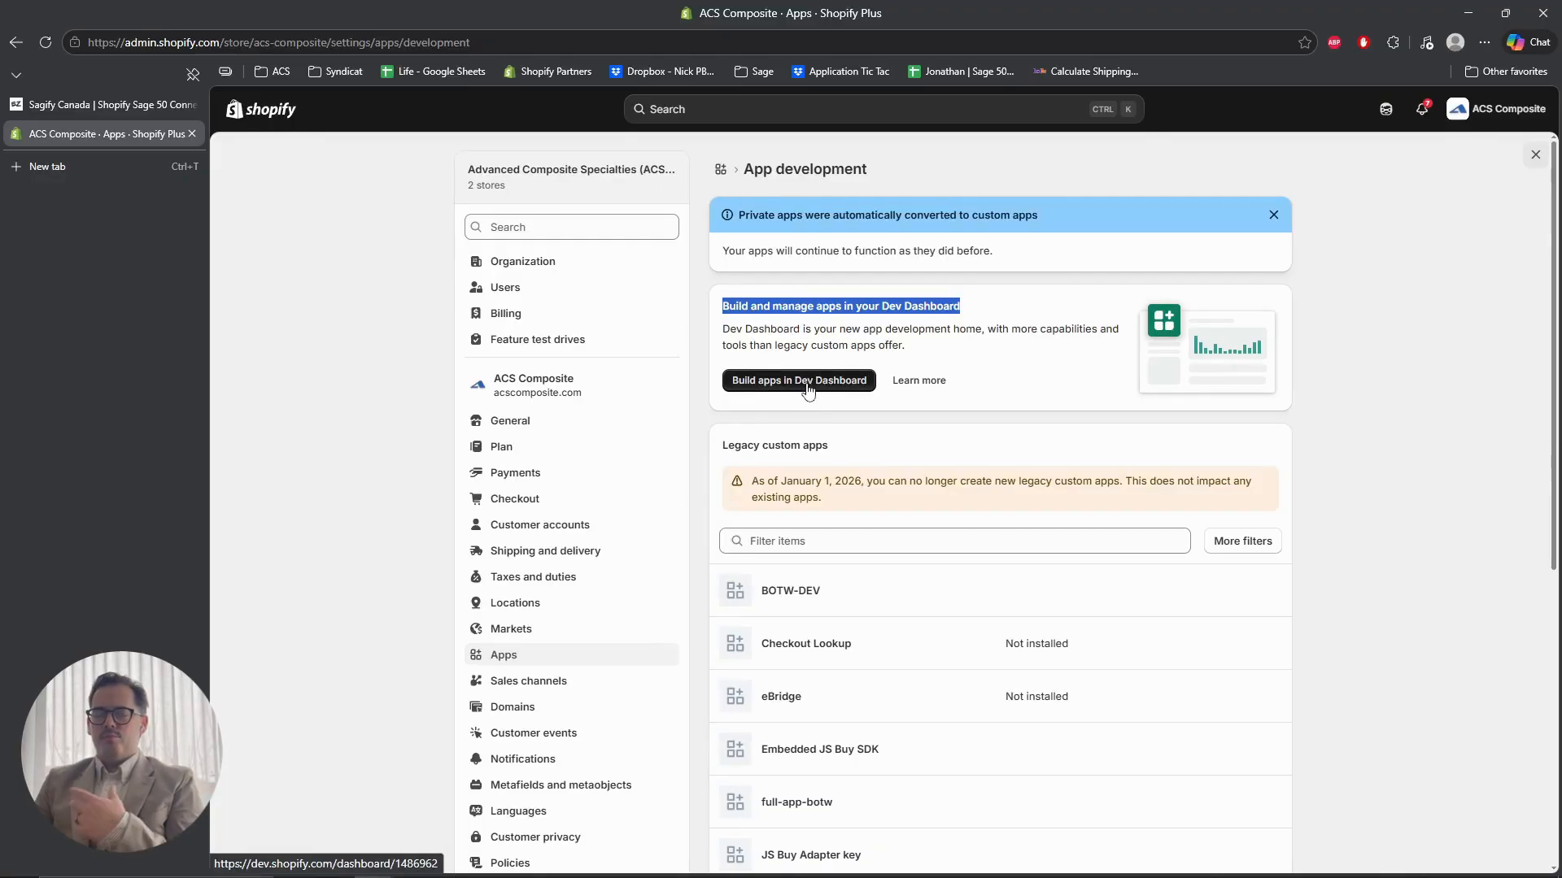
pyautogui.click(962, 350)
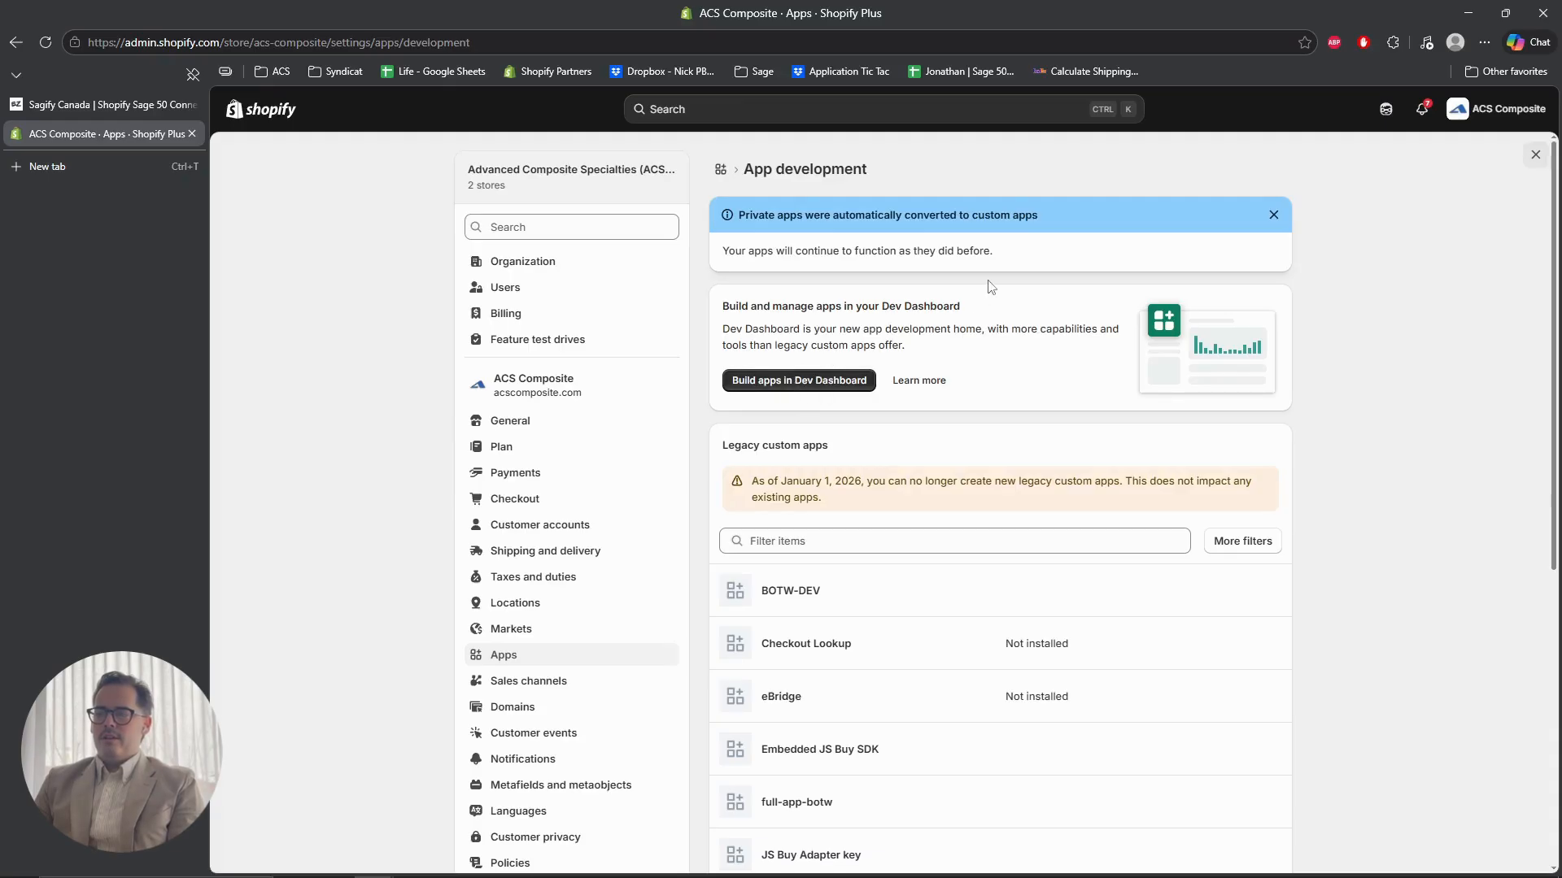
pyautogui.moveTo(915, 346); pyautogui.dragTo(730, 306)
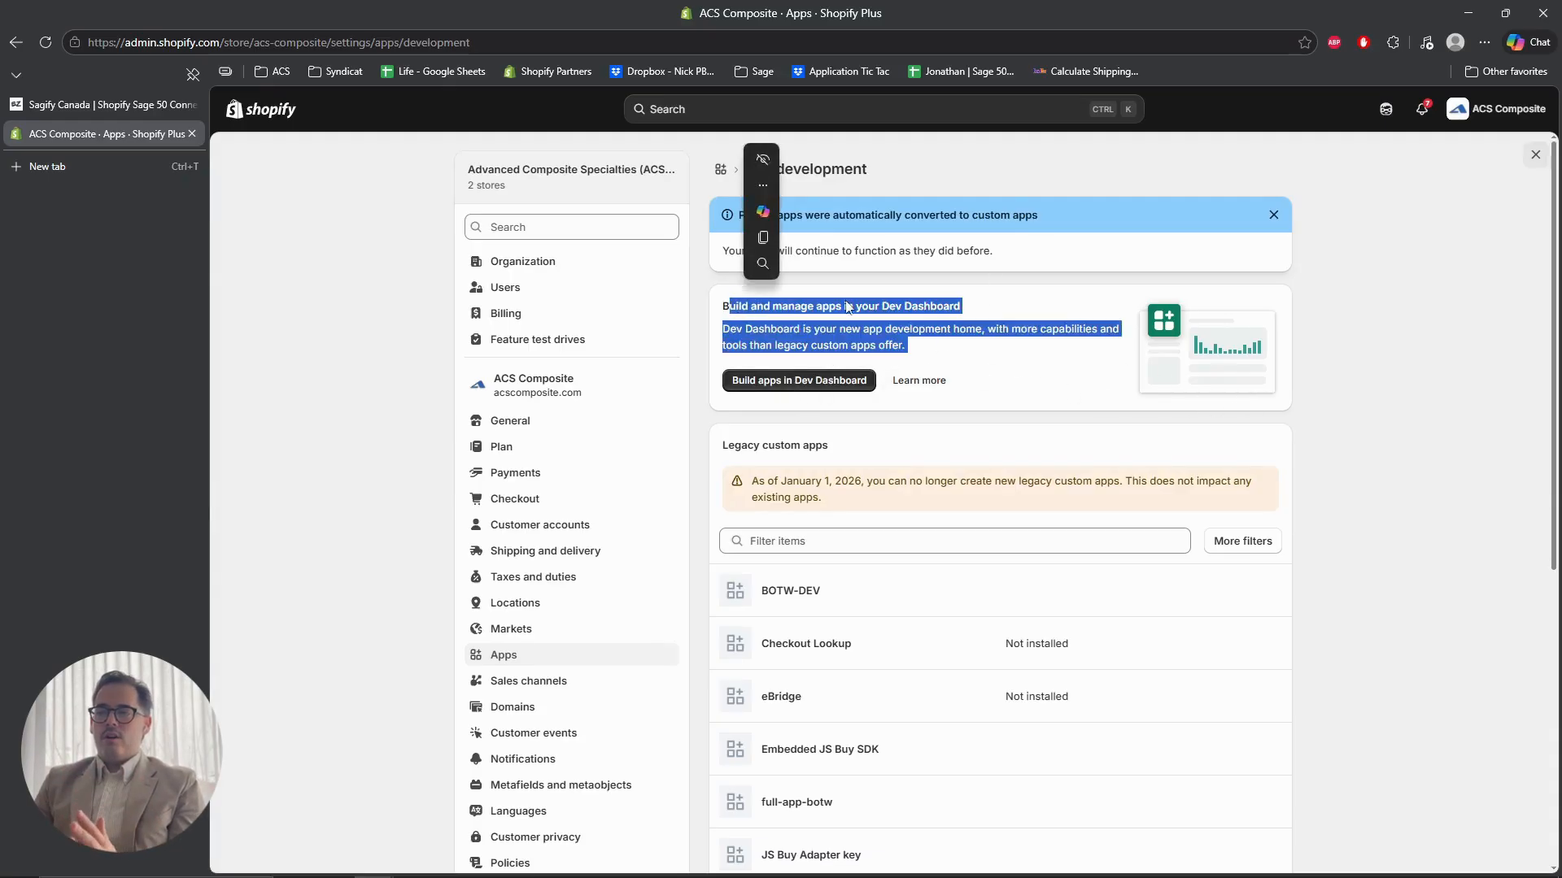
pyautogui.click(927, 351)
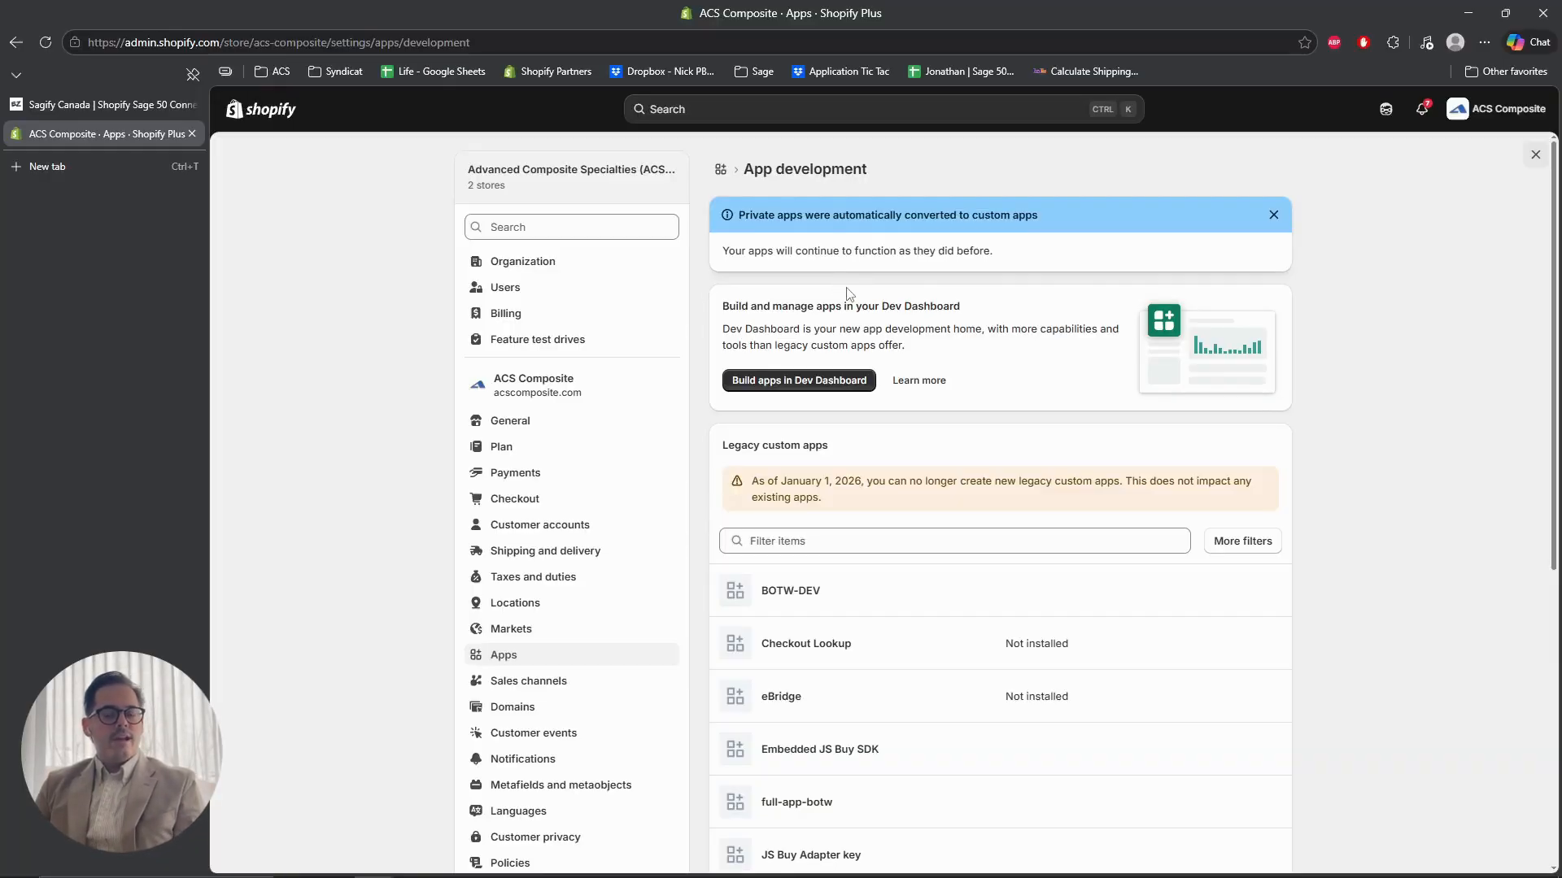
pyautogui.click(838, 382)
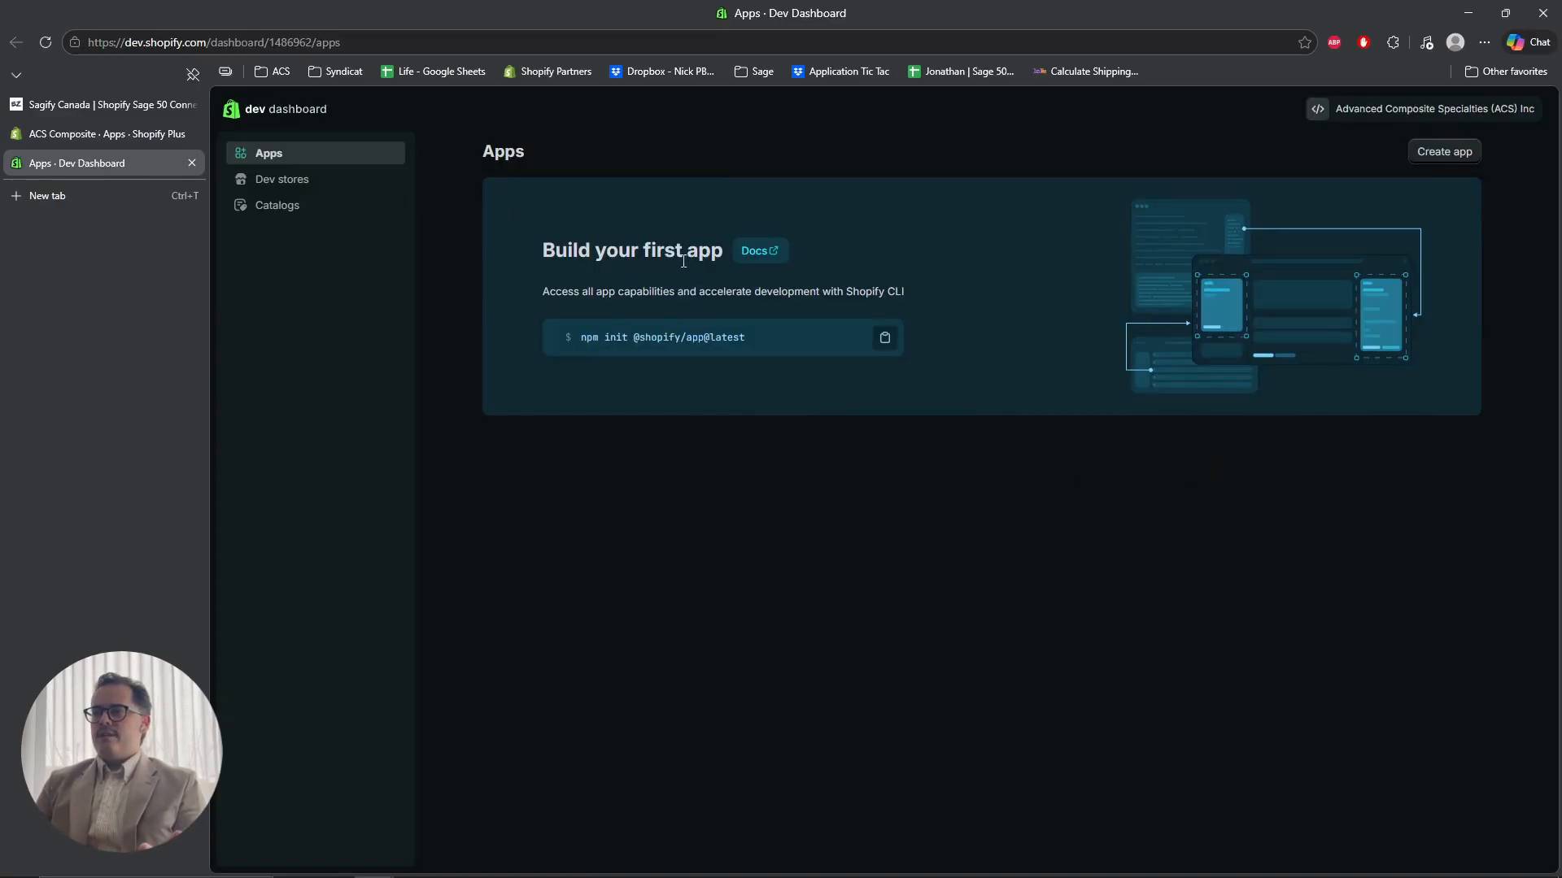
# Create a new app named sagify-acs from the Dev Dashboard.
pyautogui.click(1440, 157)
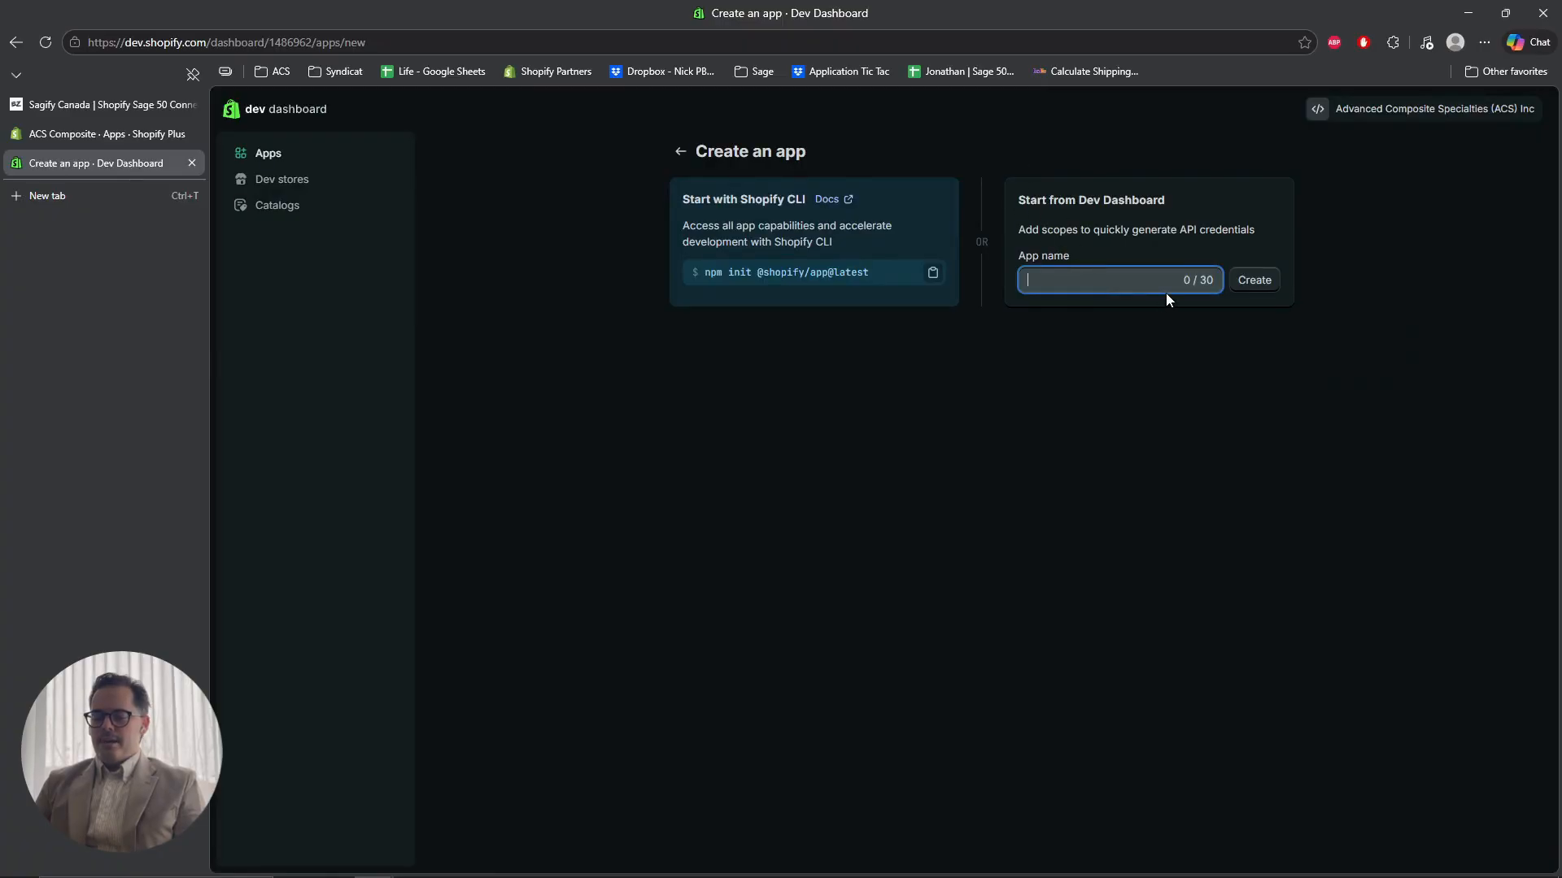
pyautogui.write('sagify')
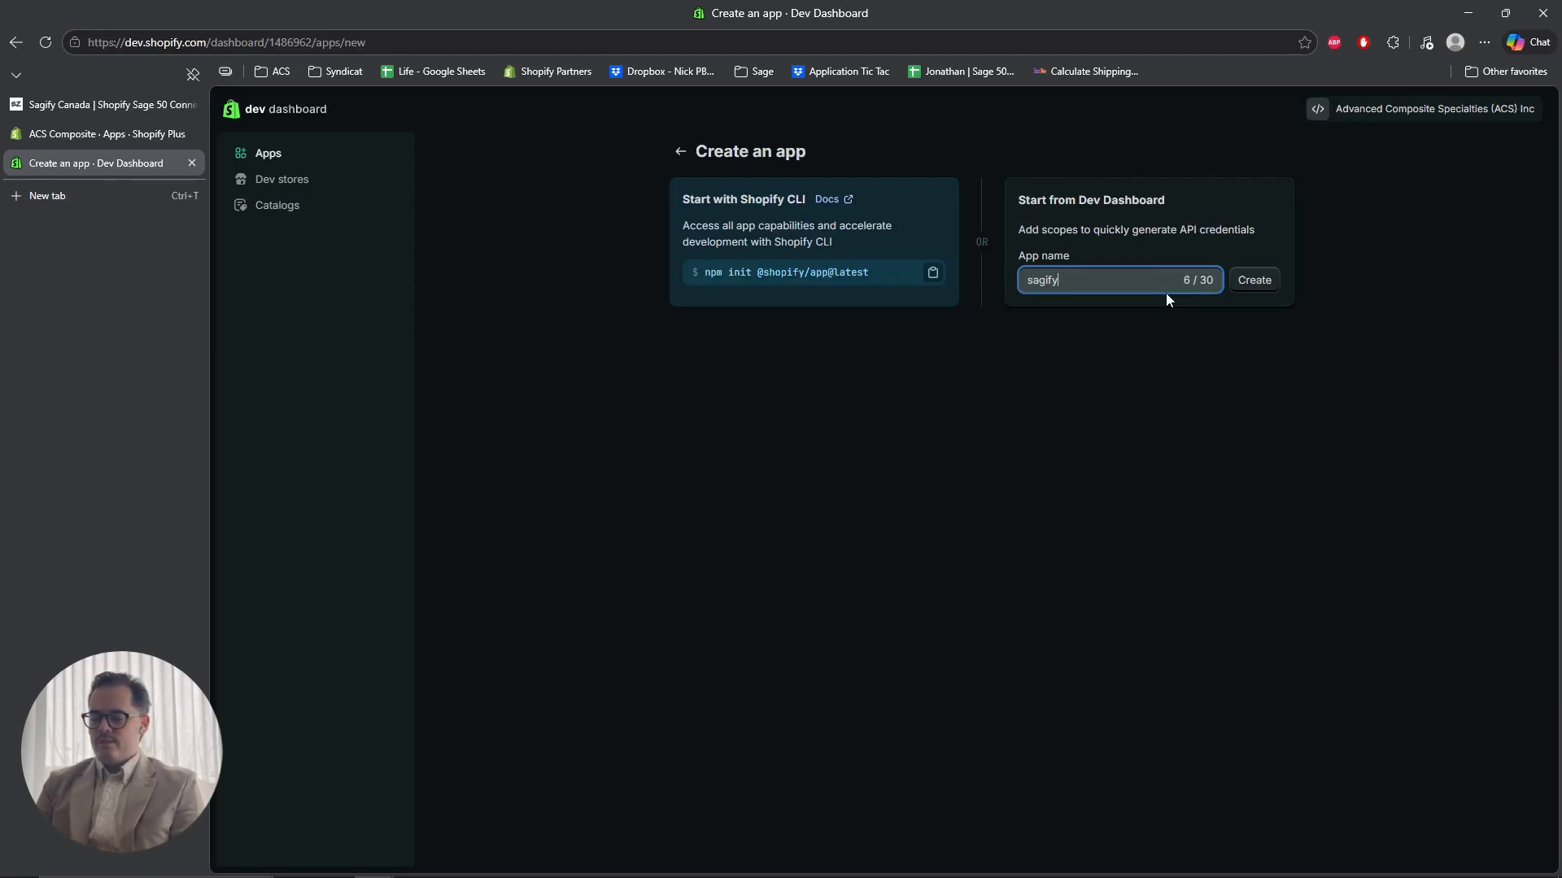
pyautogui.write('-acs')
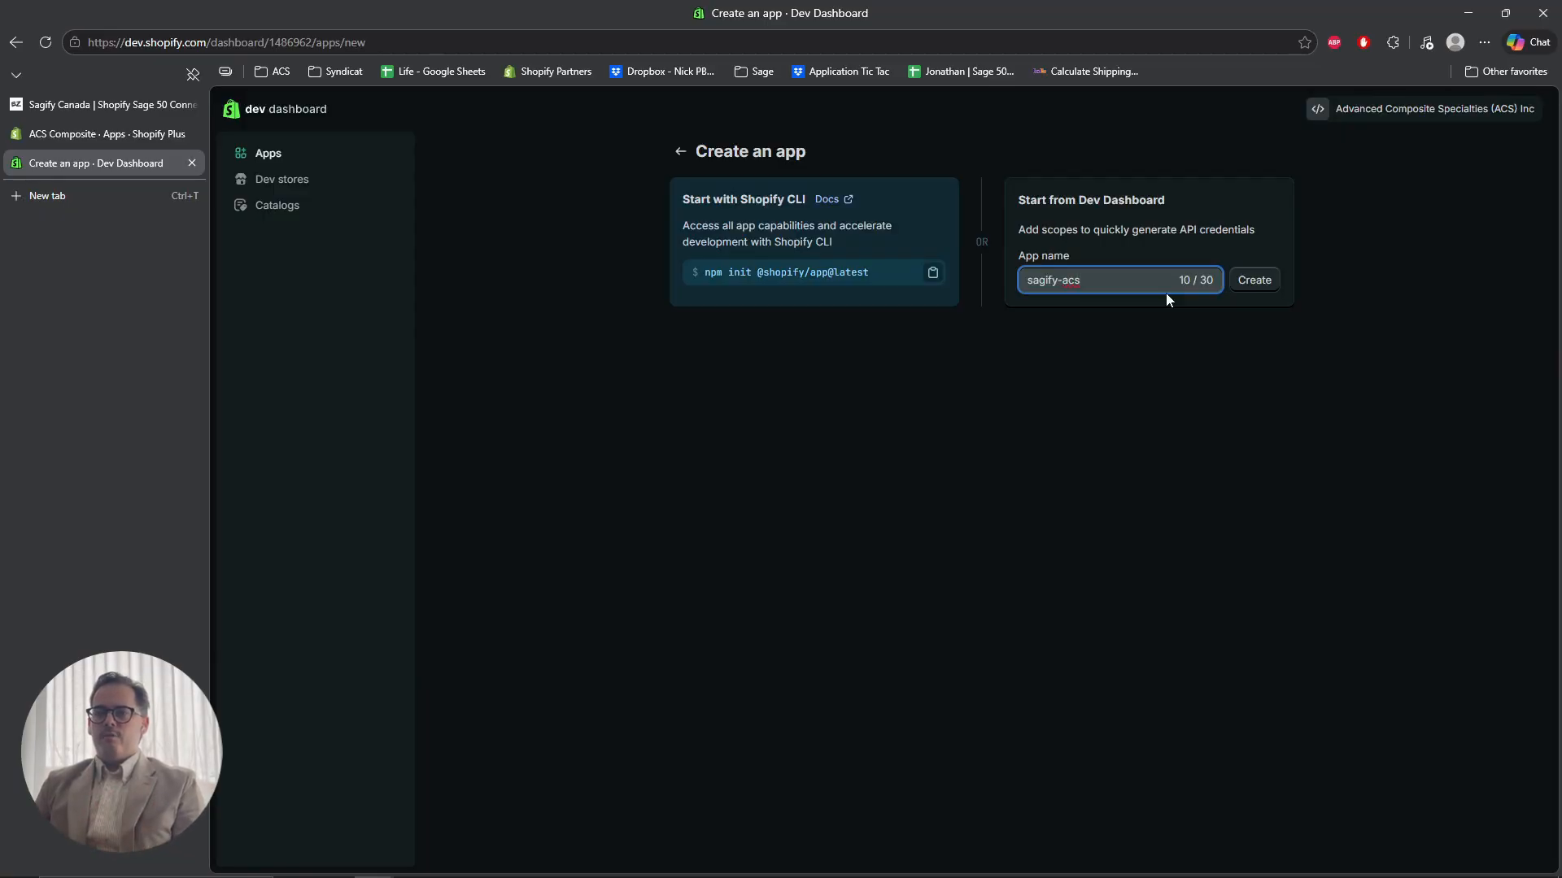
pyautogui.click(1252, 281)
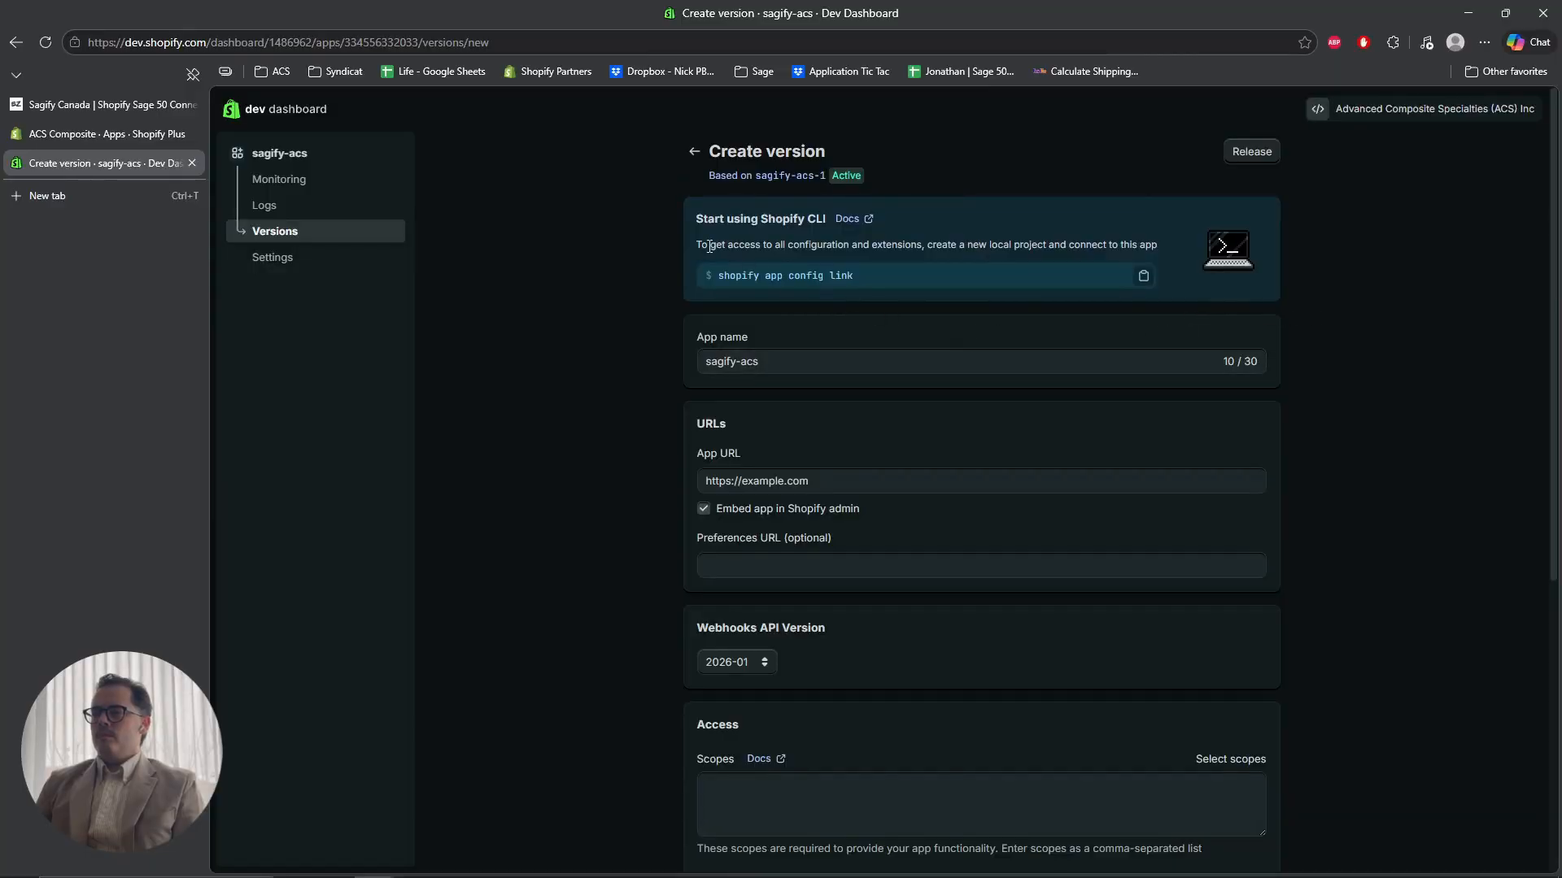
pyautogui.scroll(-3, 706, 244)
pyautogui.scroll(3, 683, 214)
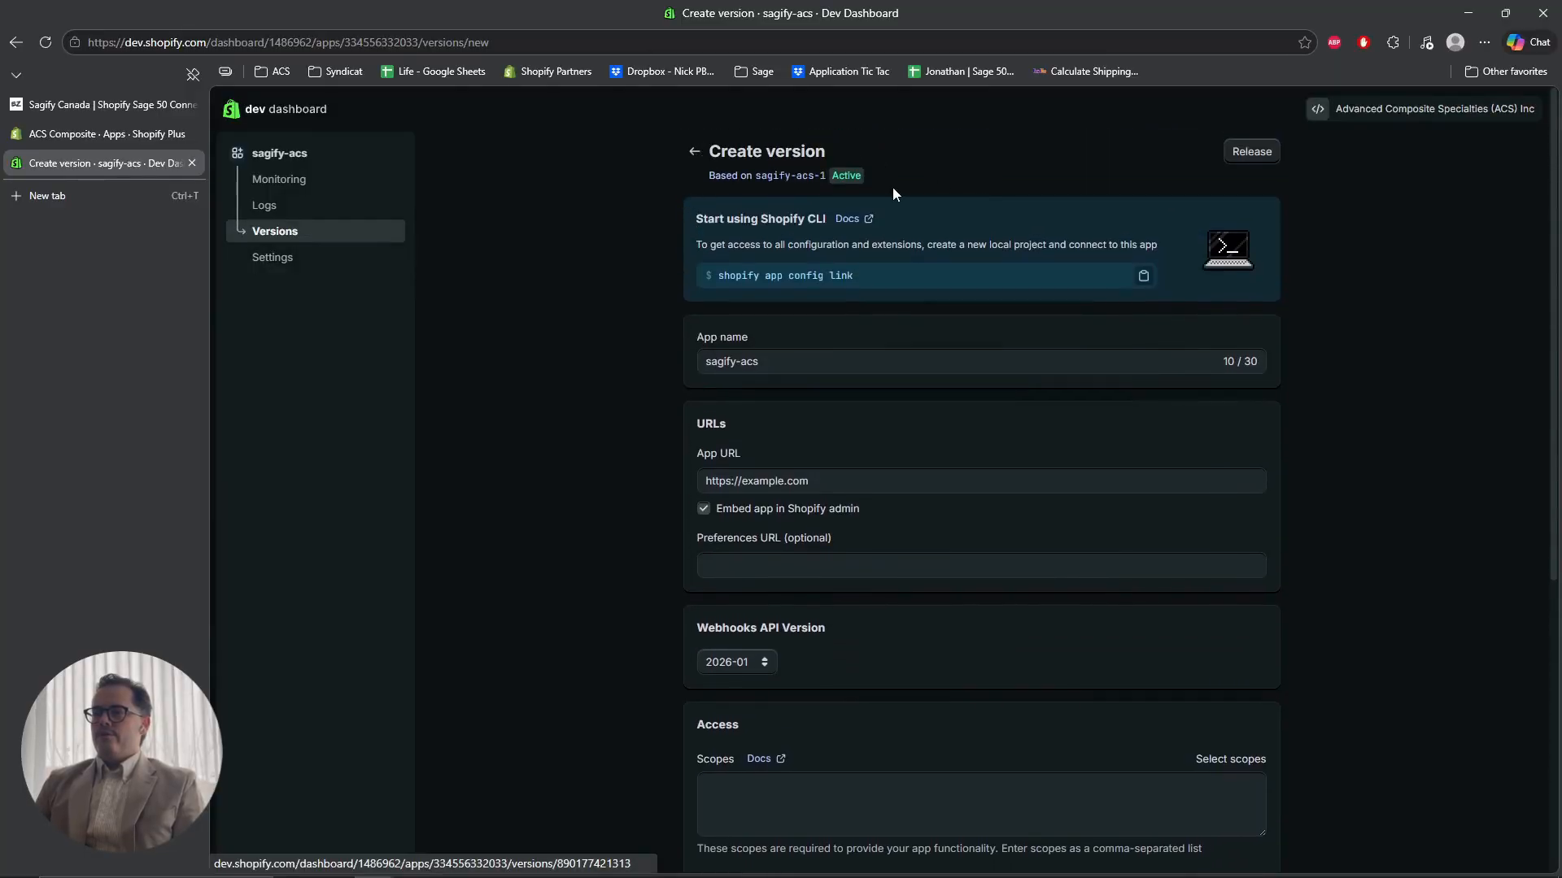
pyautogui.scroll(-2, 836, 323)
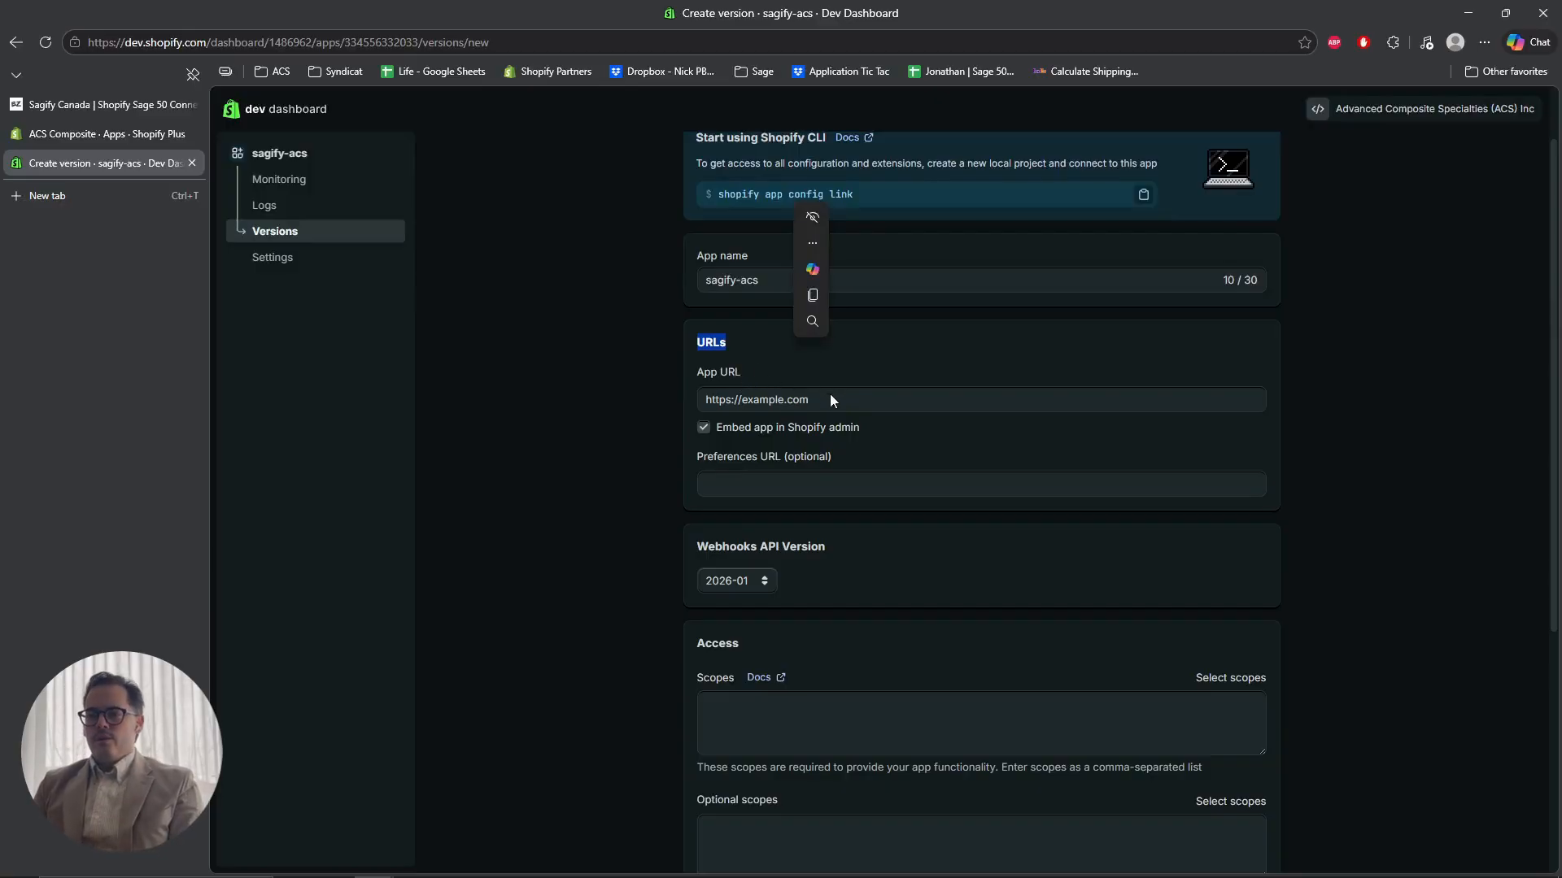
pyautogui.moveTo(821, 399); pyautogui.dragTo(754, 409)
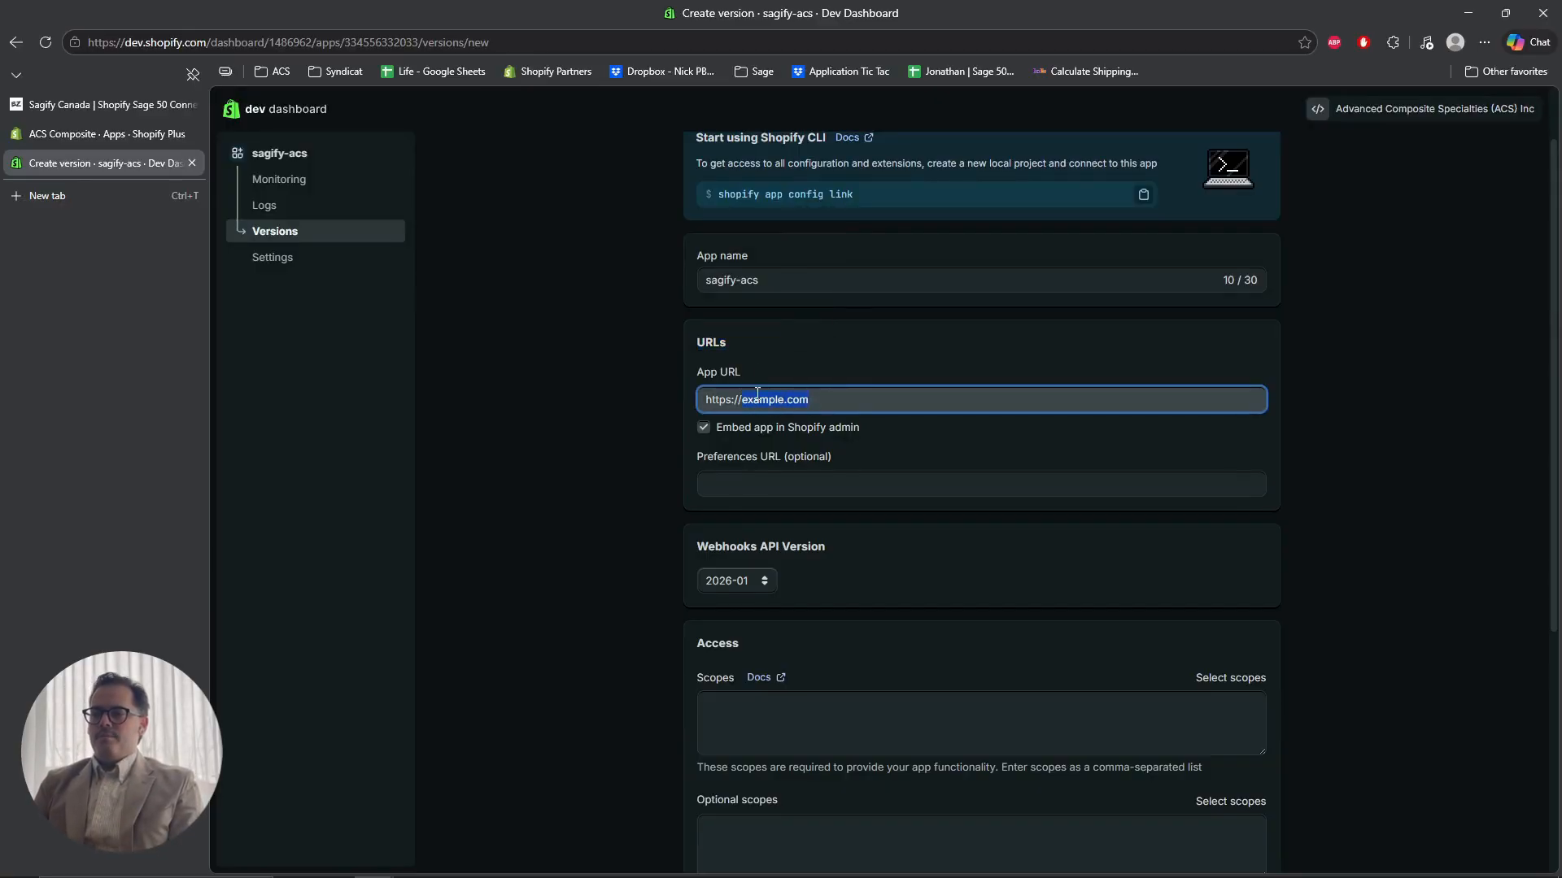
pyautogui.press('BackSpace')
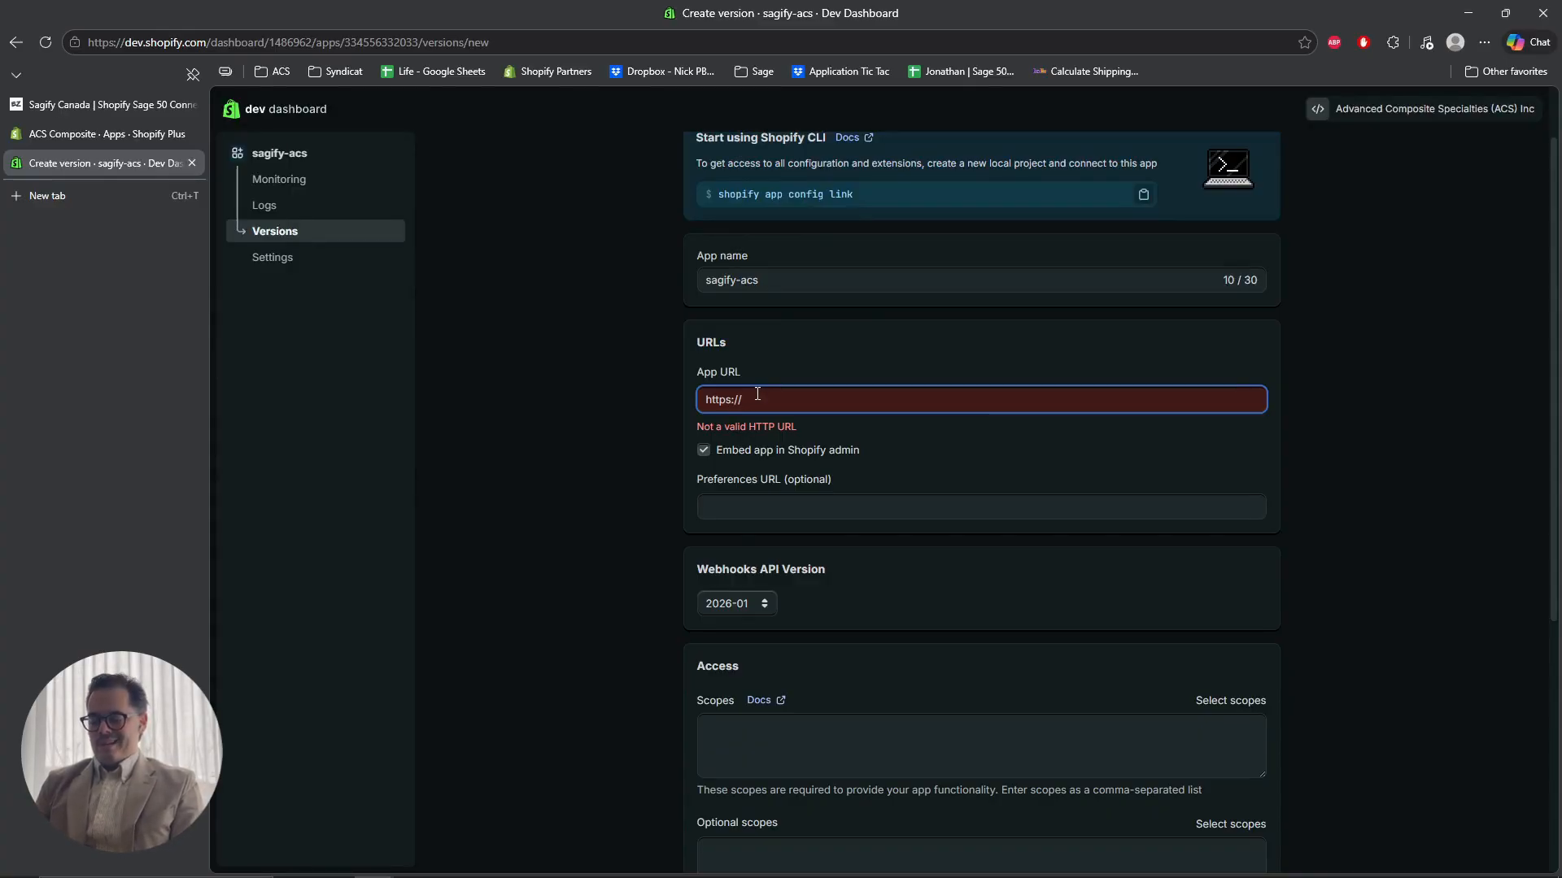
pyautogui.write('ezapps')
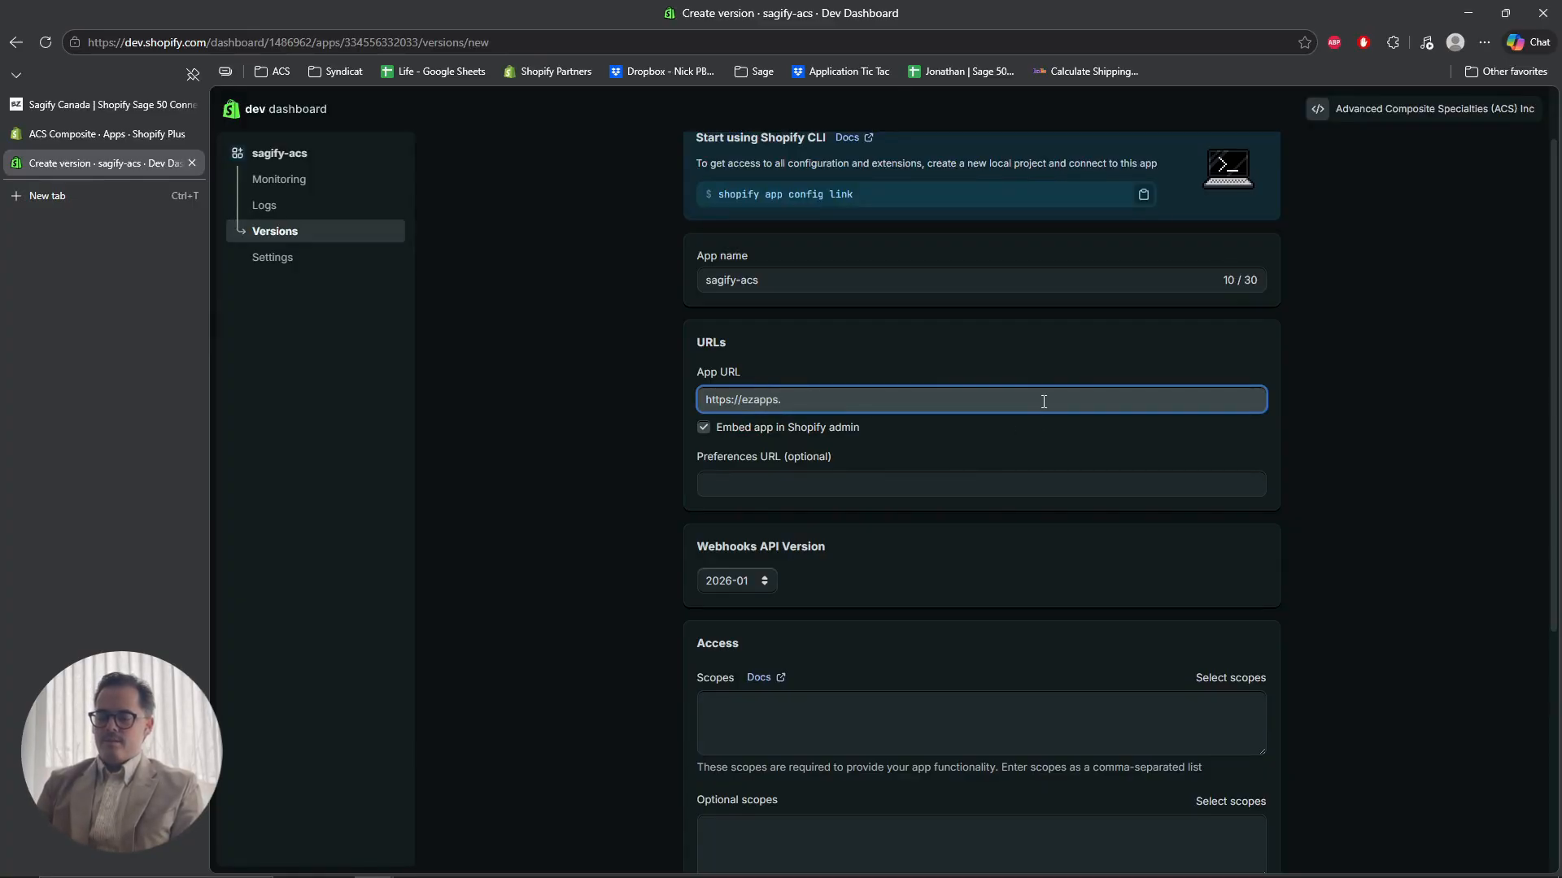
pyautogui.write('.io/ap')
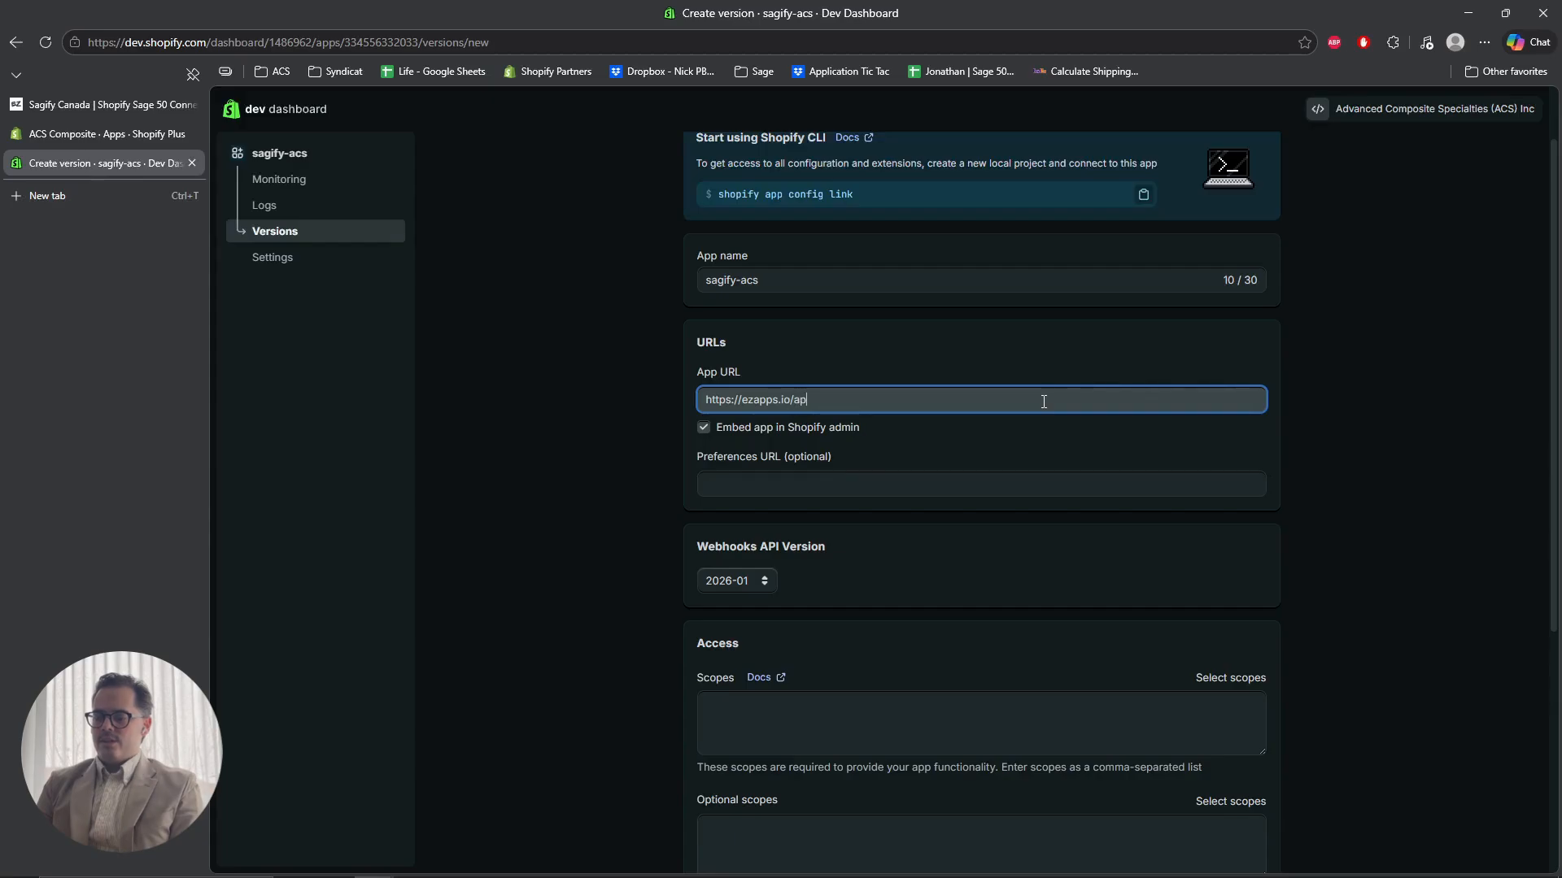
pyautogui.write('i/shopif')
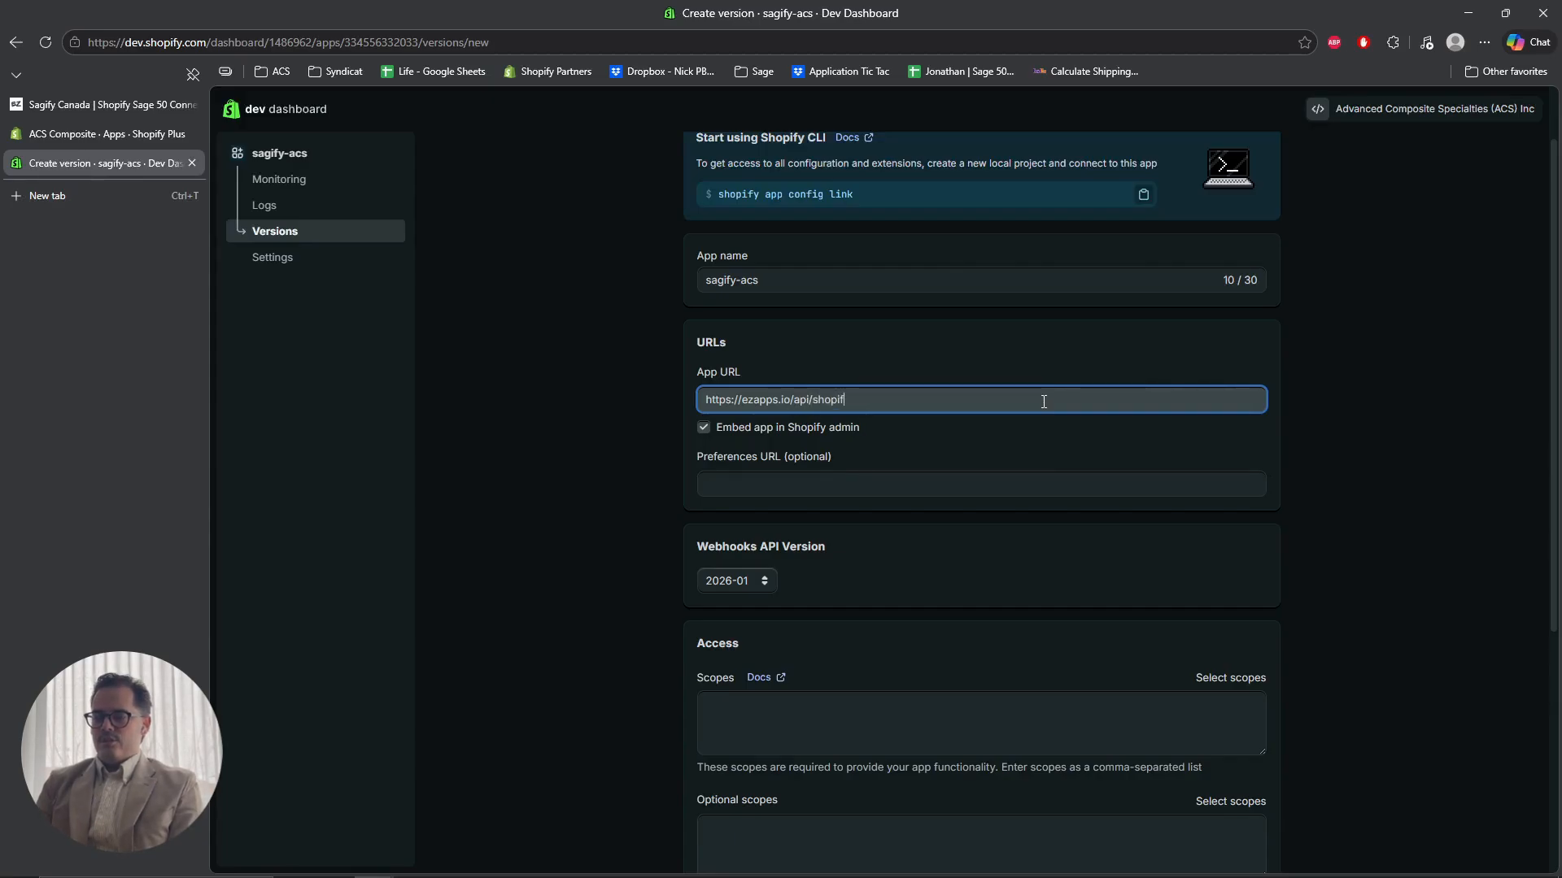
pyautogui.write('y/auth')
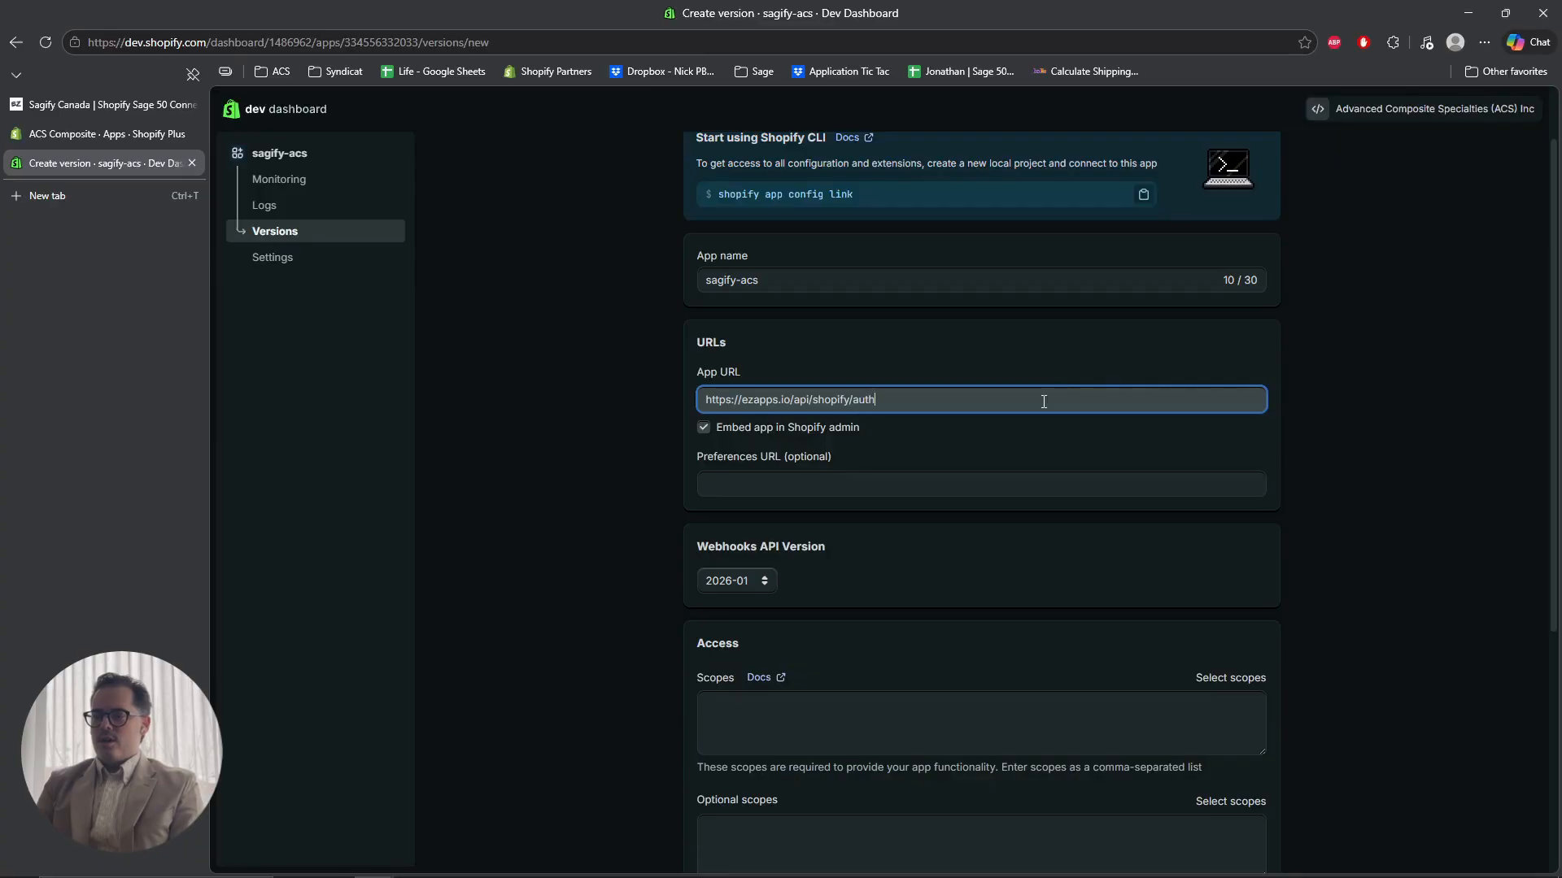
pyautogui.write('/install')
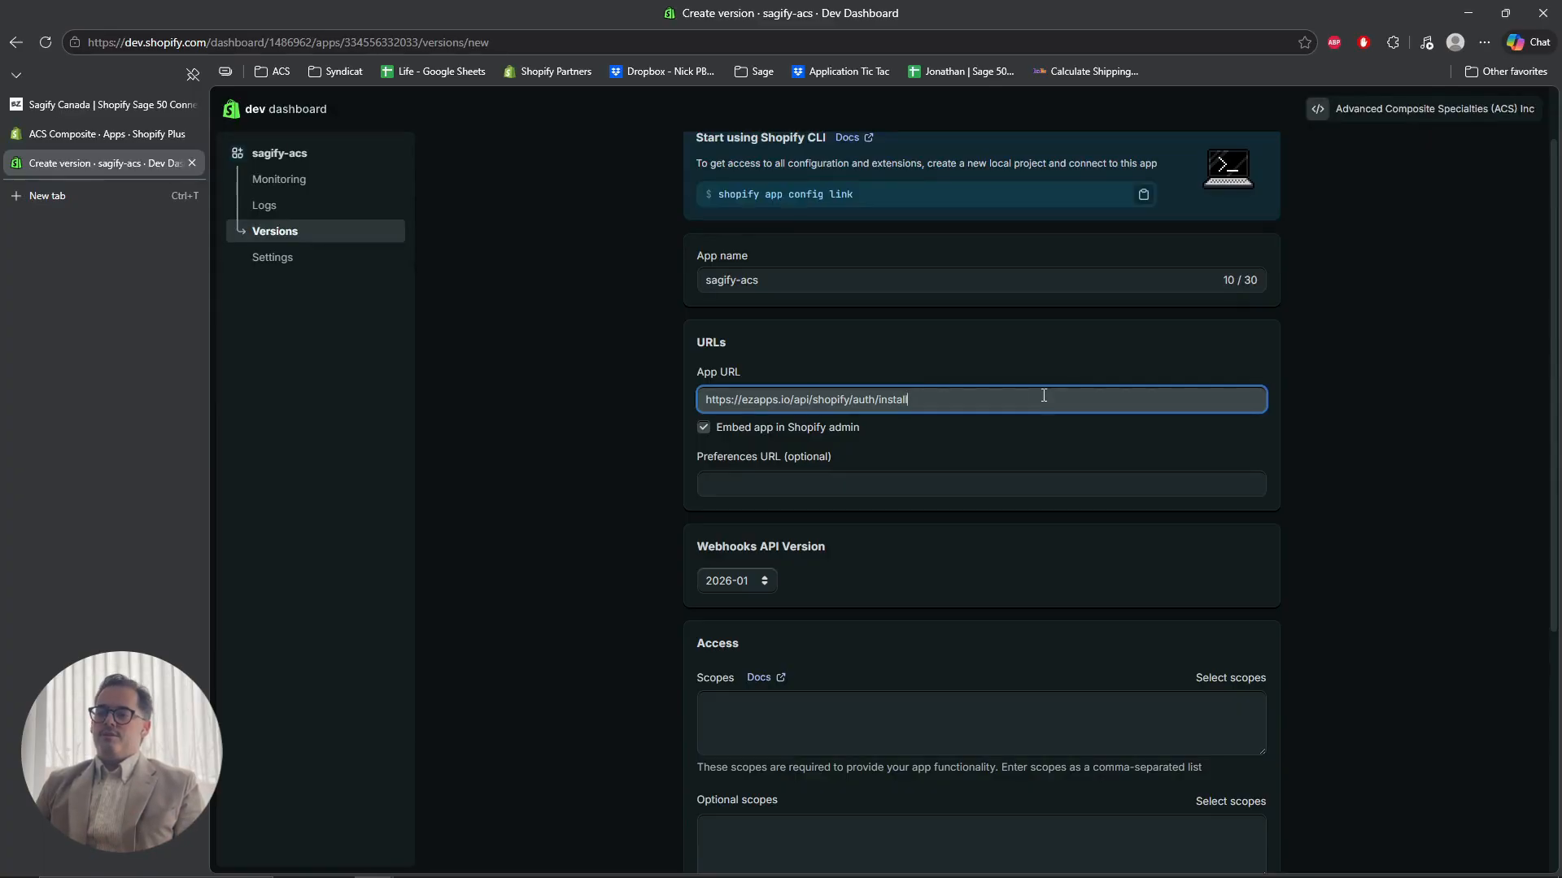
pyautogui.tripleClick(794, 394)
pyautogui.click(1006, 428)
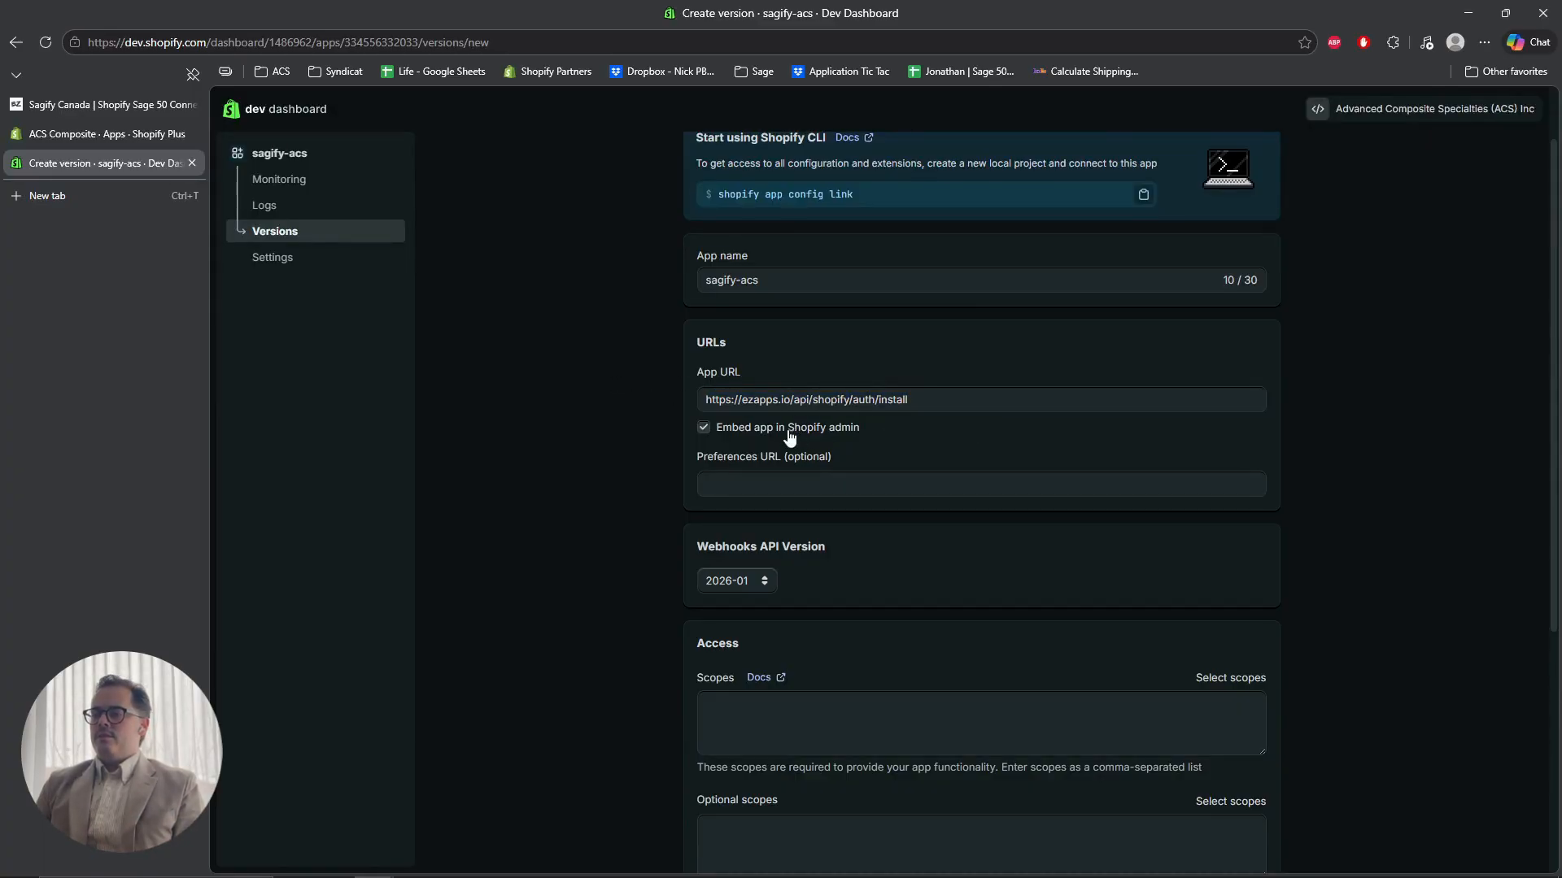
pyautogui.click(705, 435)
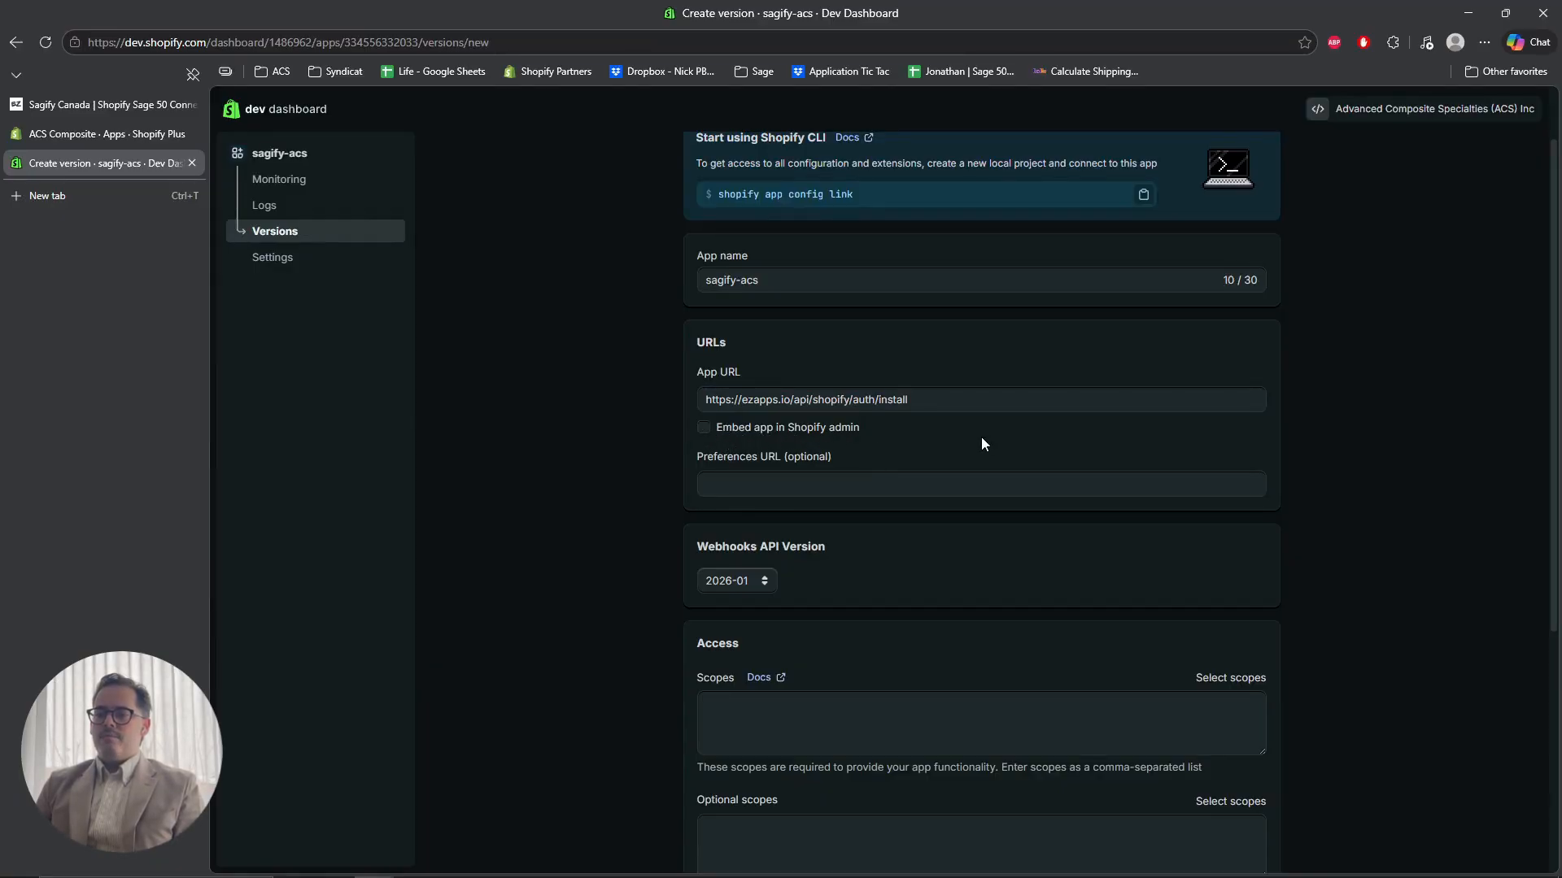
# Paste the scopes write_orders, read_all_orders, read_customers, read_products, write_inventory, read_locations, read_returns, read_payment_terms, read_shopify_payments_payouts, read_shopify_payments_accounts, read_shopify_payments_disputes, read_cash_tracking, write_draft_orders, and enlarge their field.
pyautogui.scroll(-2, 984, 438)
pyautogui.scroll(-1, 813, 403)
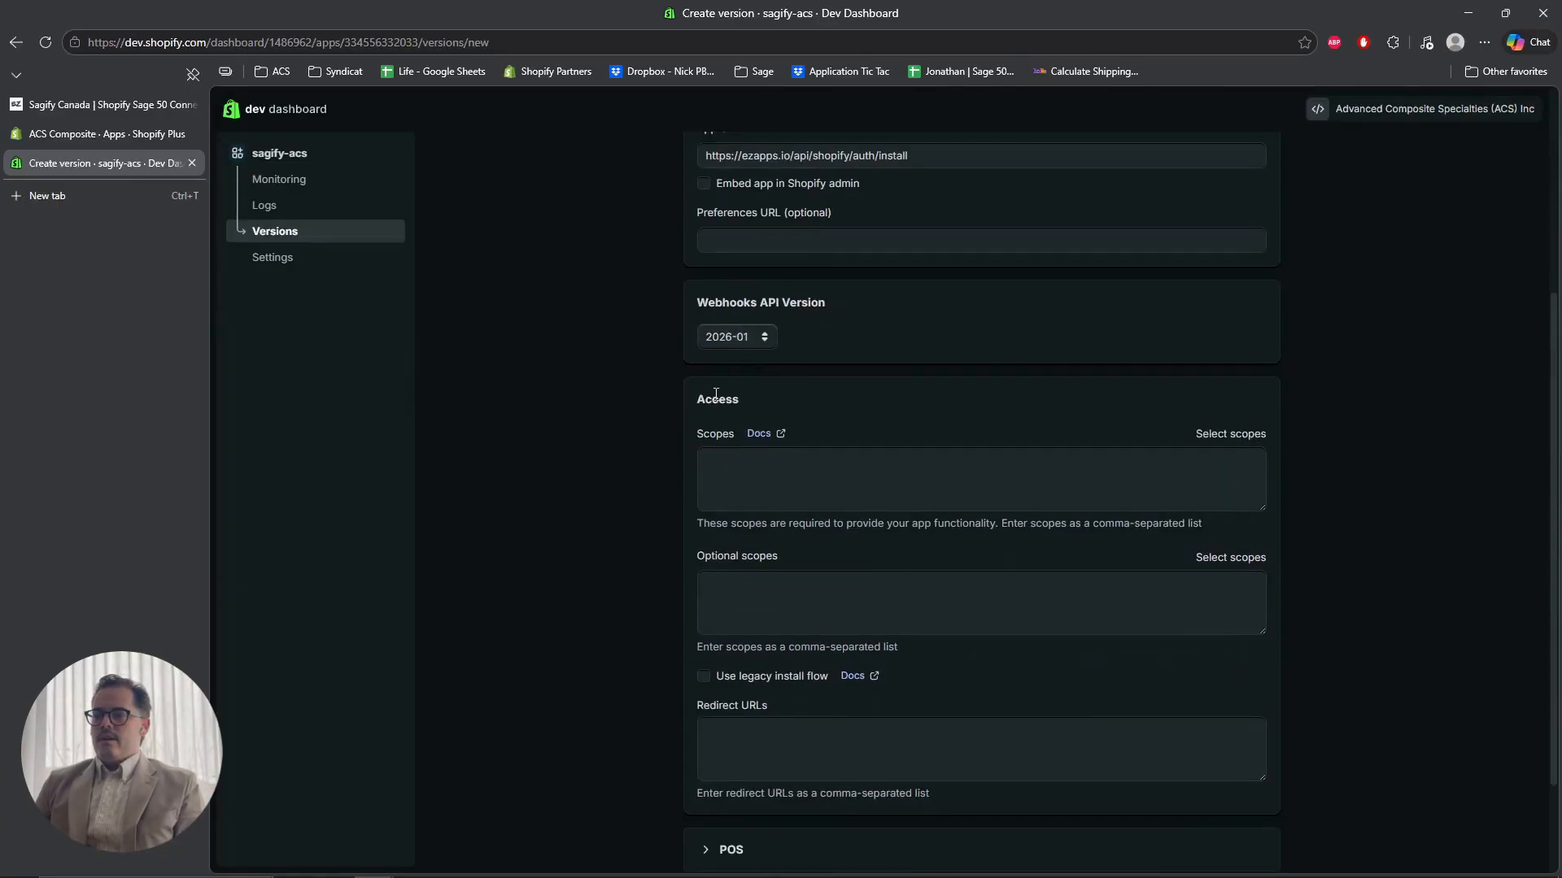
pyautogui.moveTo(699, 394); pyautogui.dragTo(773, 400)
pyautogui.click(878, 452)
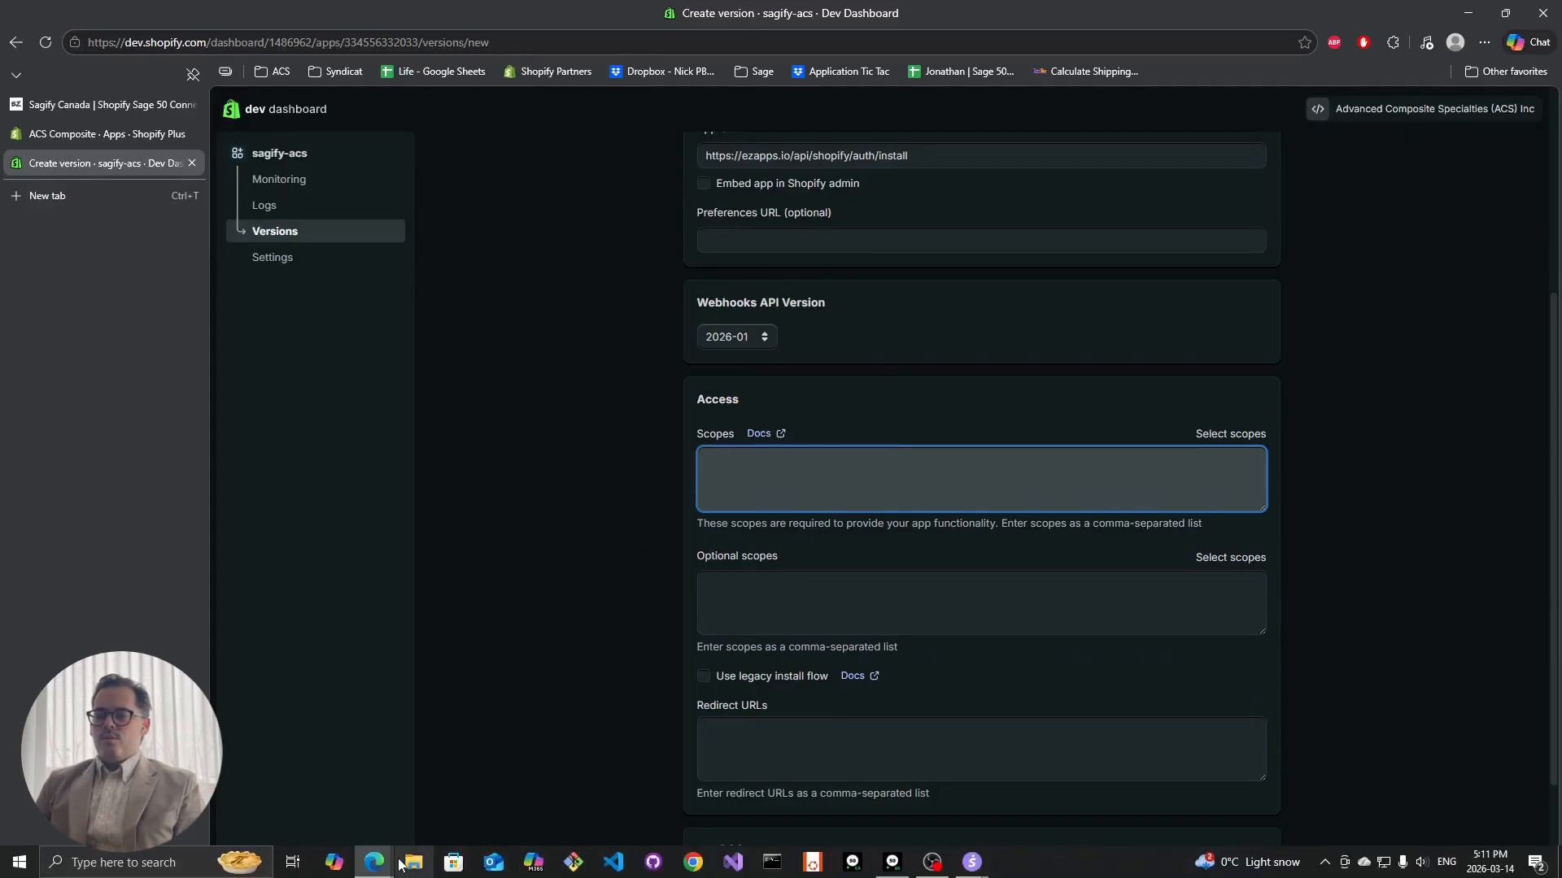
pyautogui.click(379, 862)
pyautogui.click(505, 809)
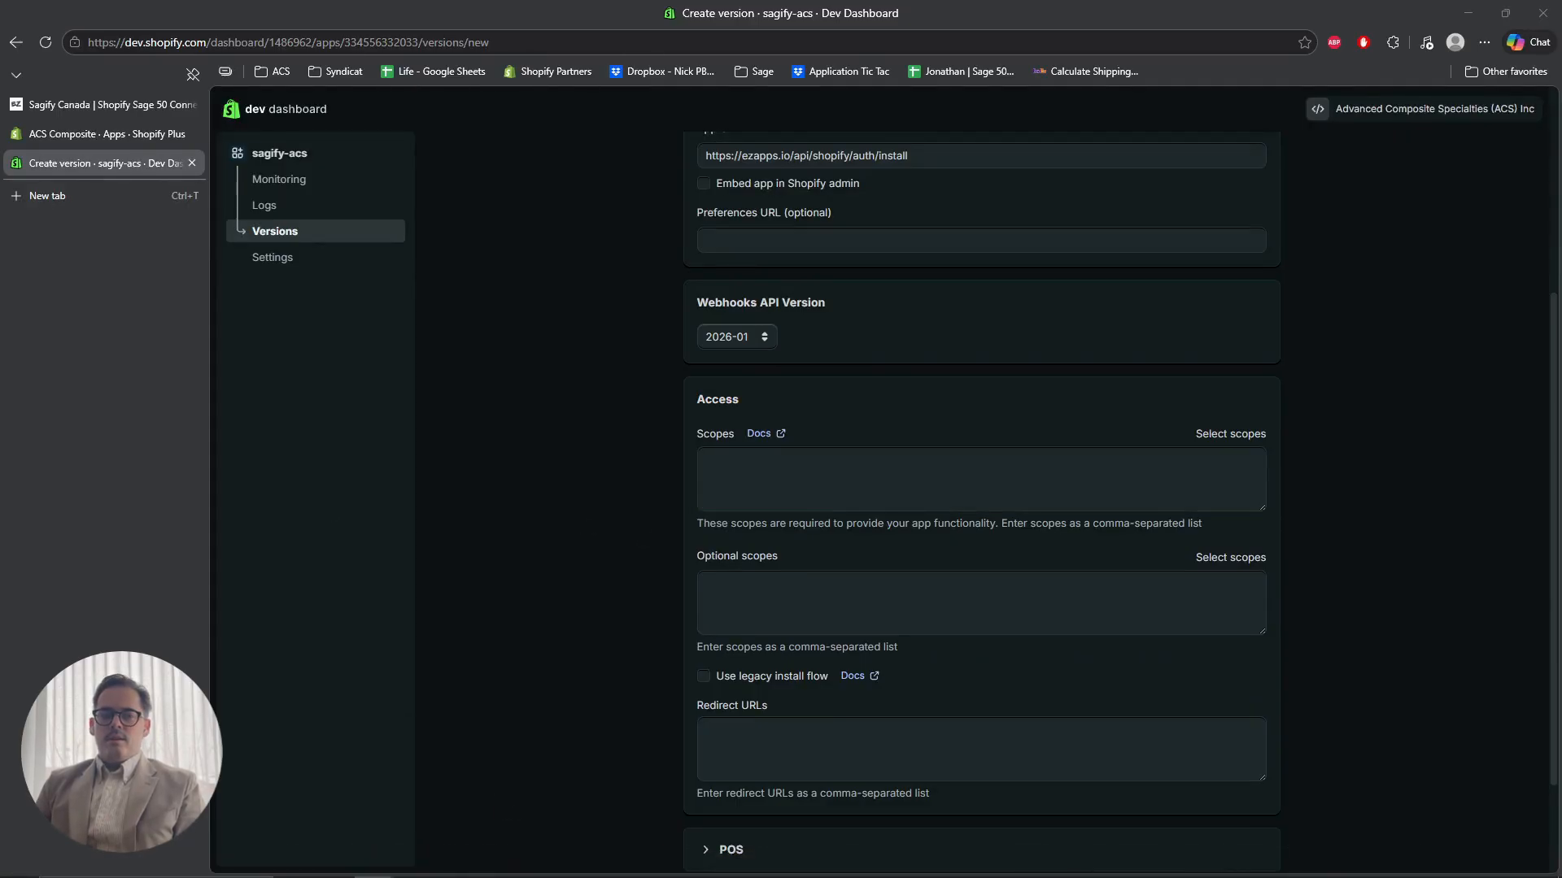
pyautogui.click(770, 472)
pyautogui.hotkey('ctrl', 'v')
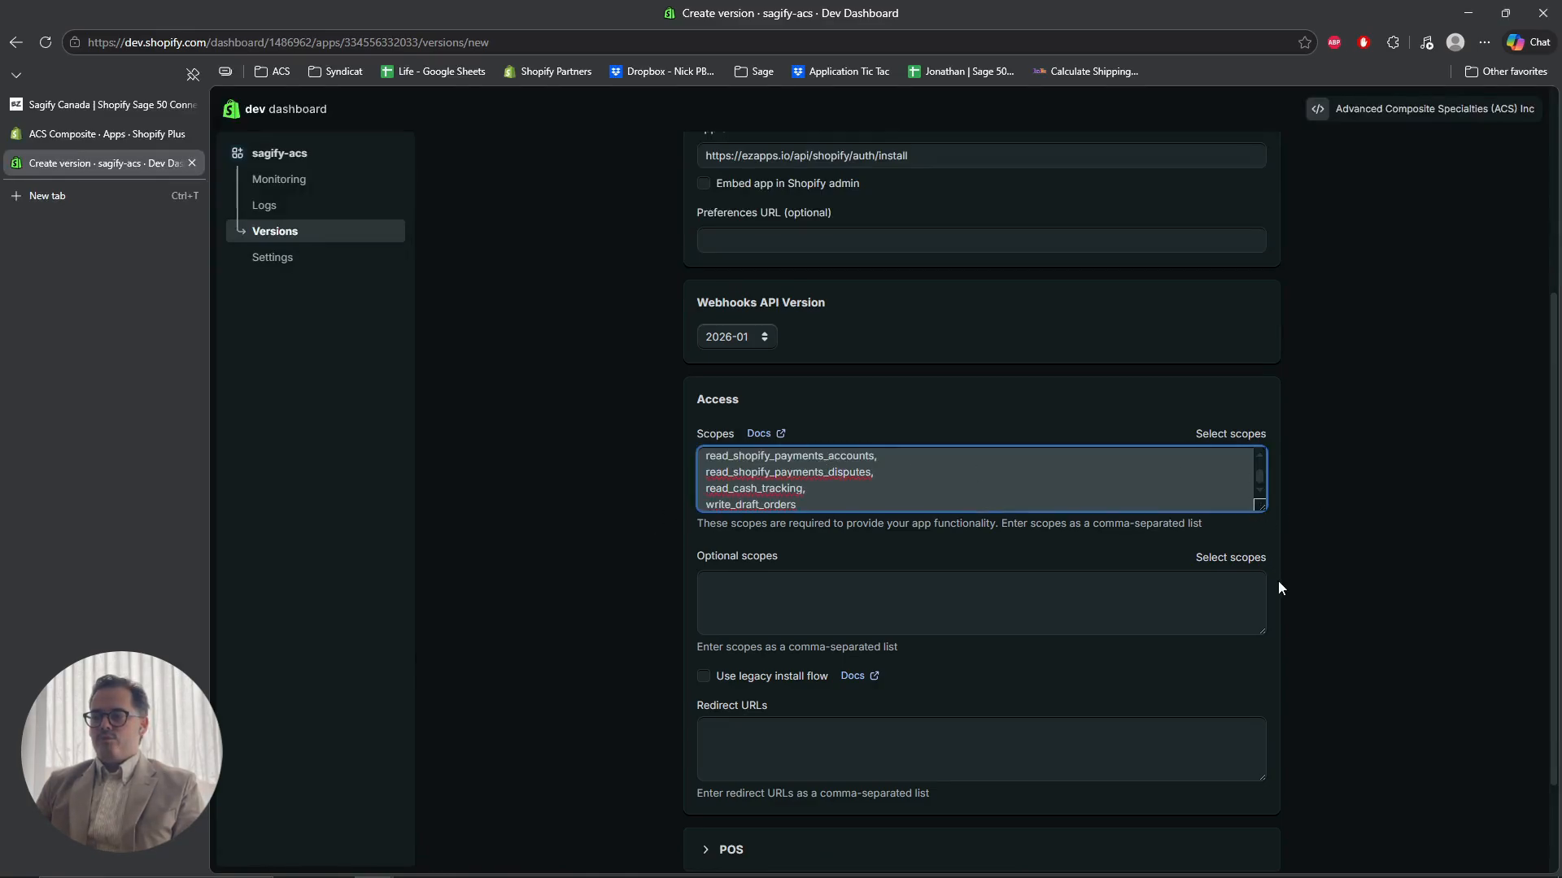
pyautogui.moveTo(1256, 506); pyautogui.dragTo(1260, 651)
pyautogui.scroll(2, 894, 586)
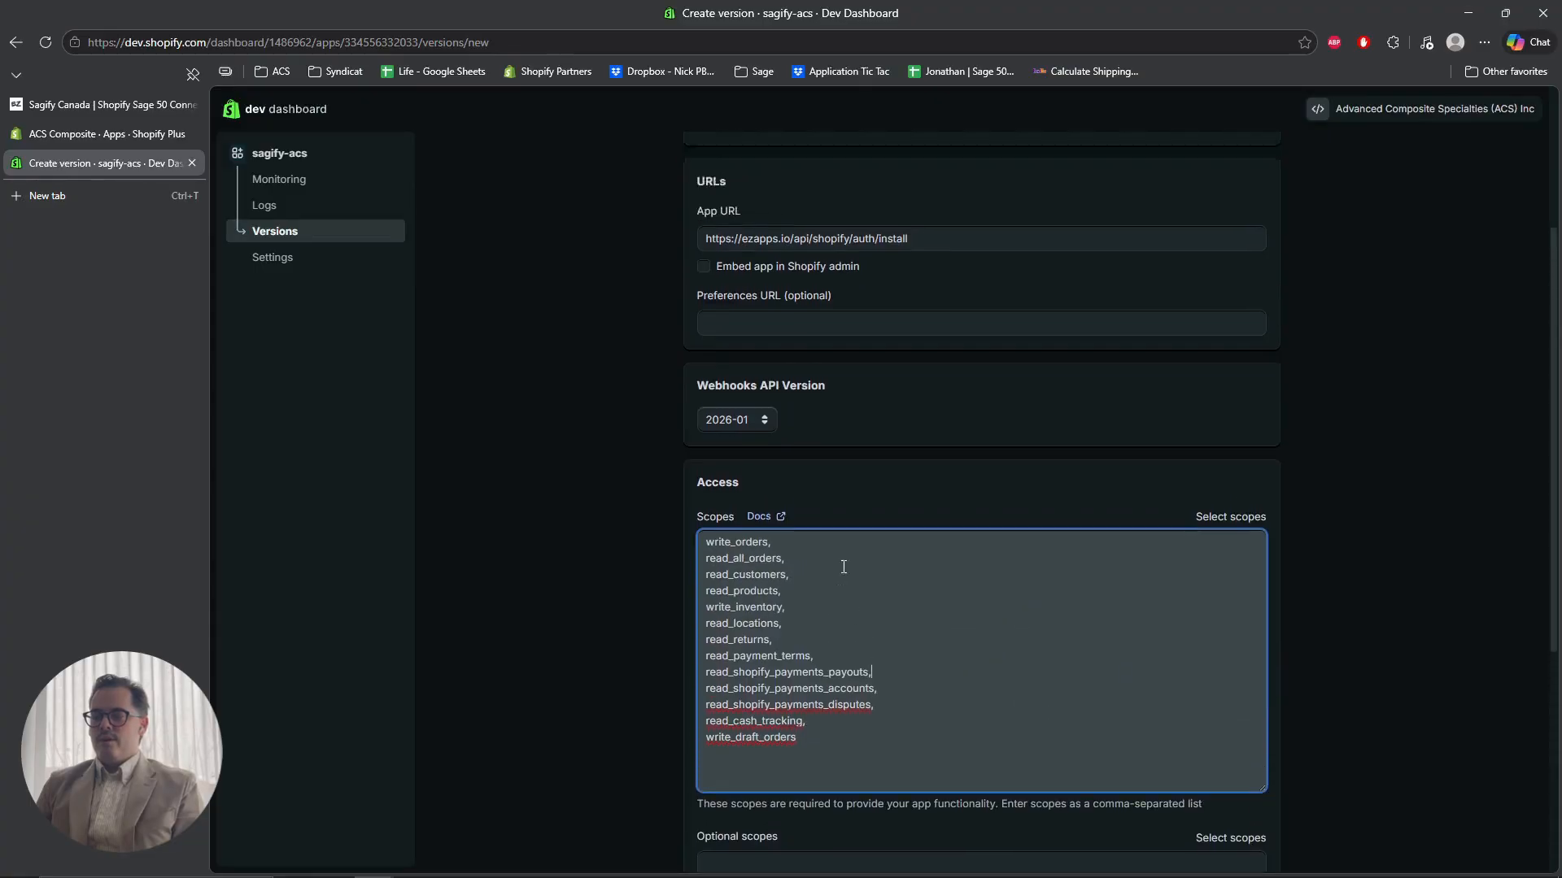
# Review the app's required scopes one by one, from write_orders through write_draft_orders, in the Access section.
pyautogui.scroll(-1, 824, 713)
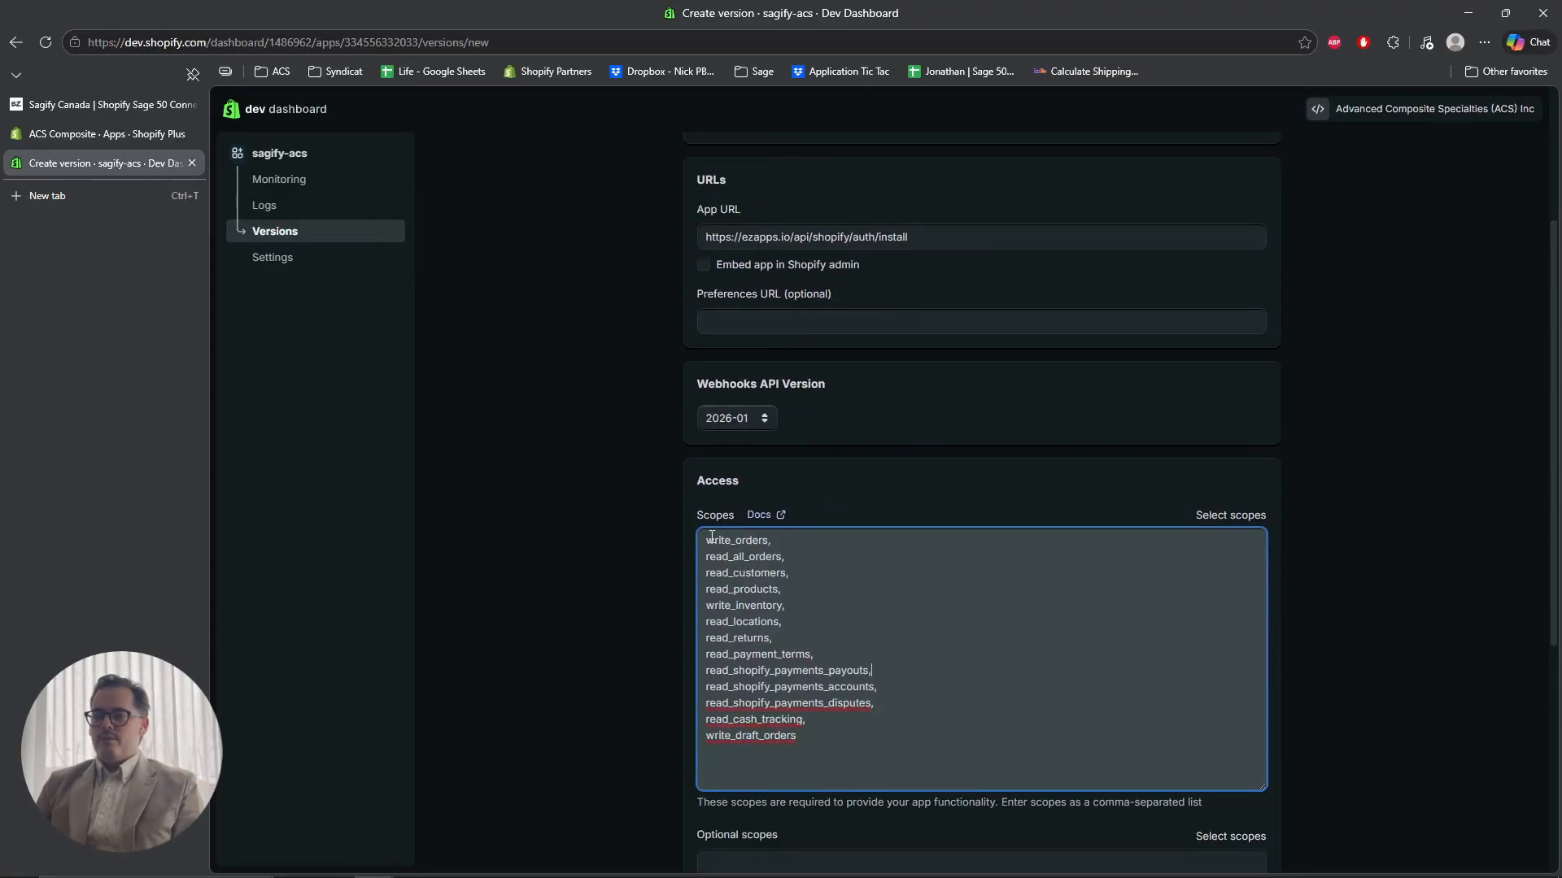
pyautogui.moveTo(706, 540)
pyautogui.mouseDown()
pyautogui.moveTo(774, 542)
pyautogui.moveTo(695, 554)
pyautogui.mouseUp()
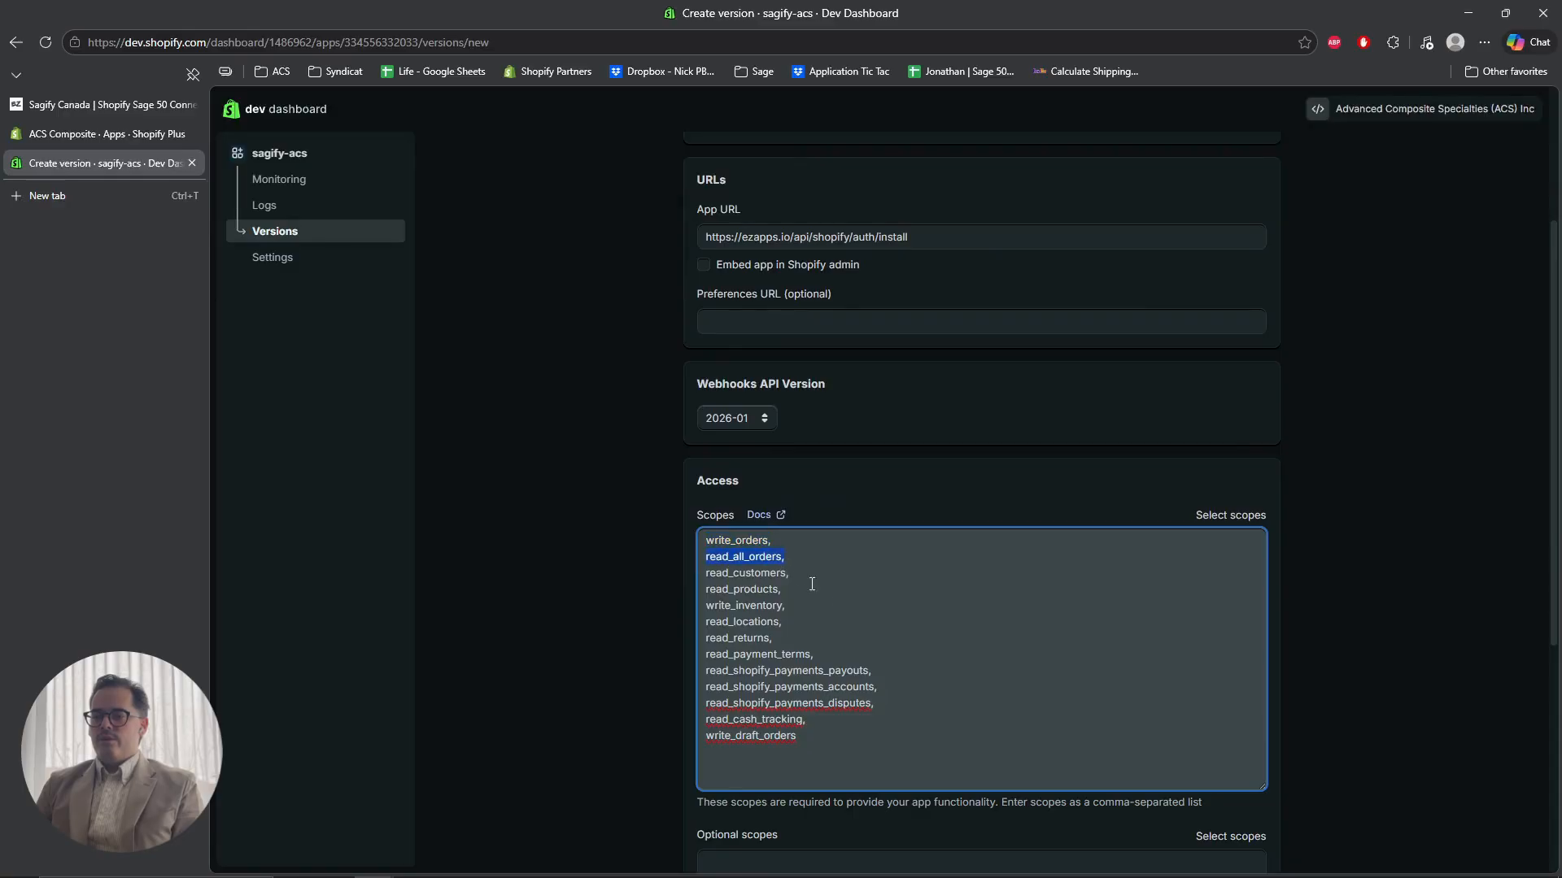
pyautogui.moveTo(790, 572); pyautogui.dragTo(702, 591)
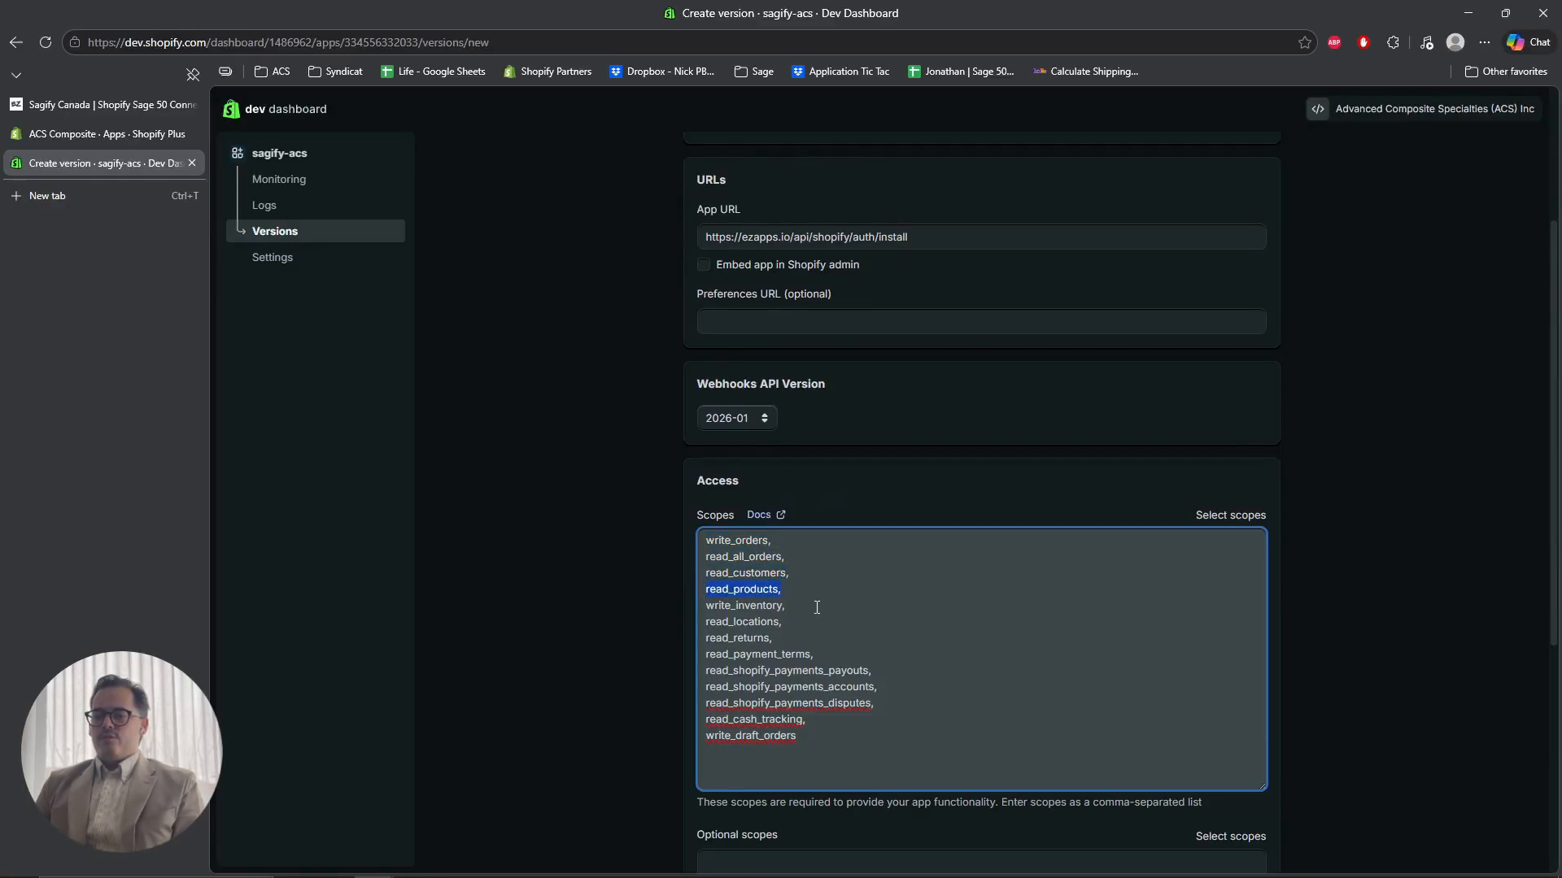
pyautogui.moveTo(817, 606); pyautogui.dragTo(671, 618)
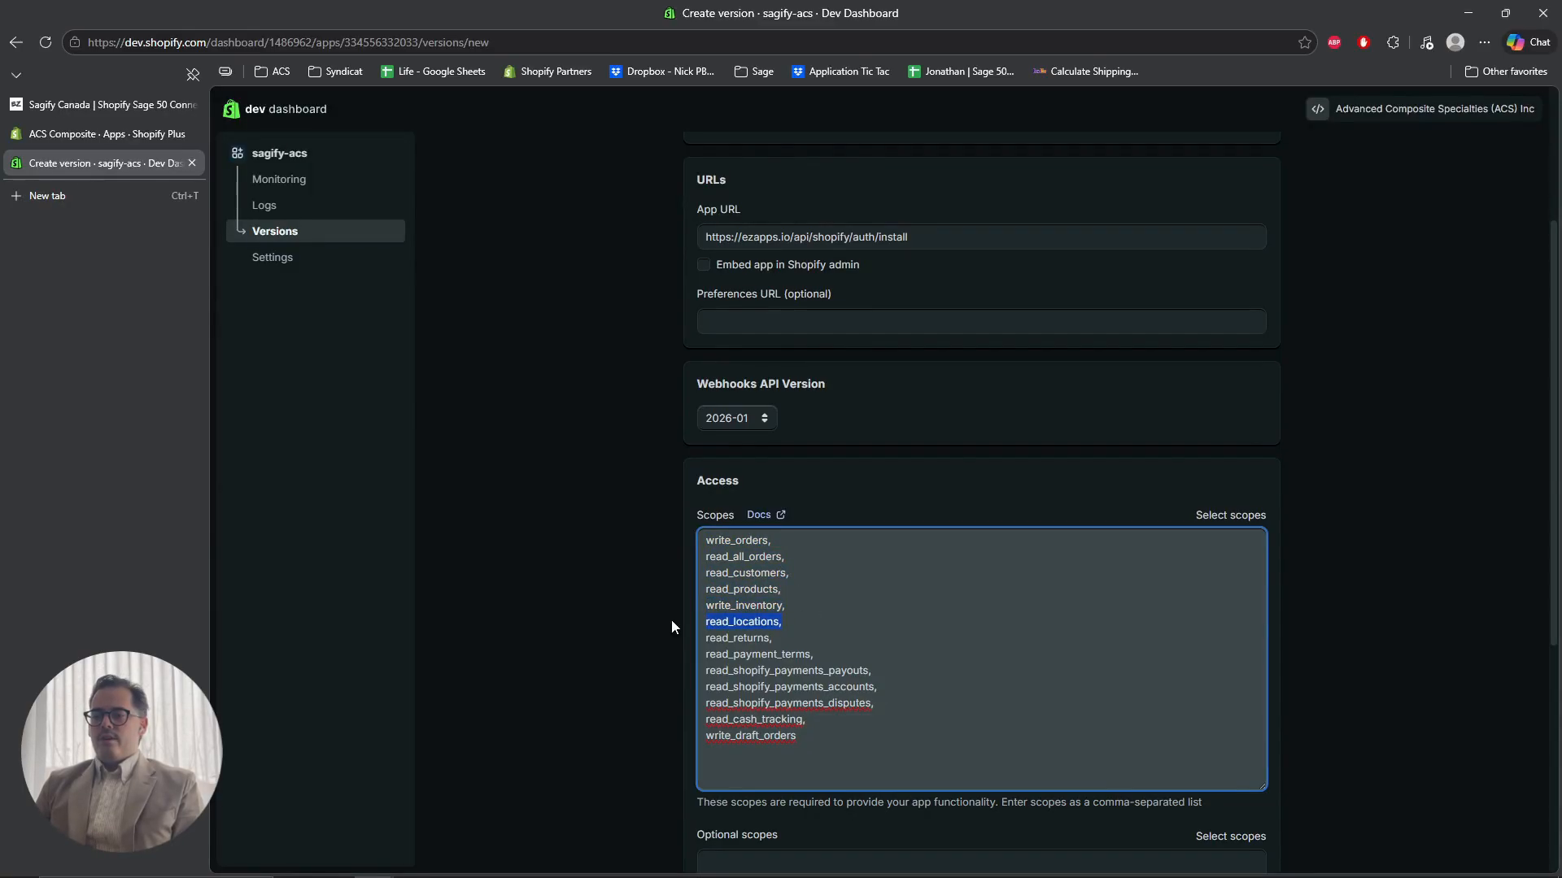
pyautogui.click(791, 640)
pyautogui.moveTo(812, 655); pyautogui.dragTo(700, 655)
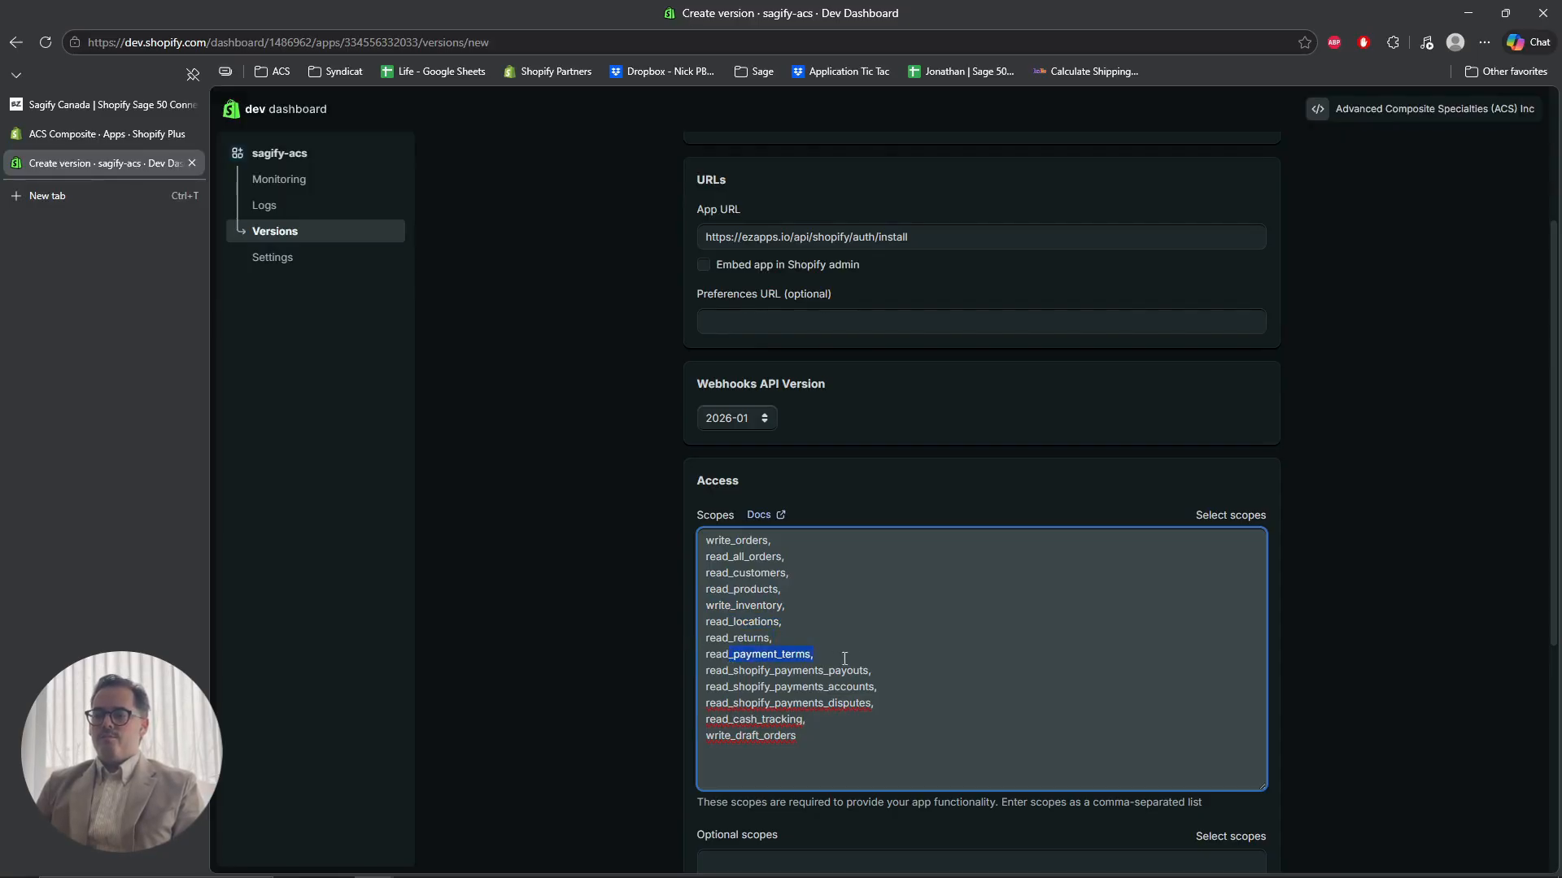
pyautogui.click(873, 671)
pyautogui.moveTo(874, 672); pyautogui.dragTo(701, 671)
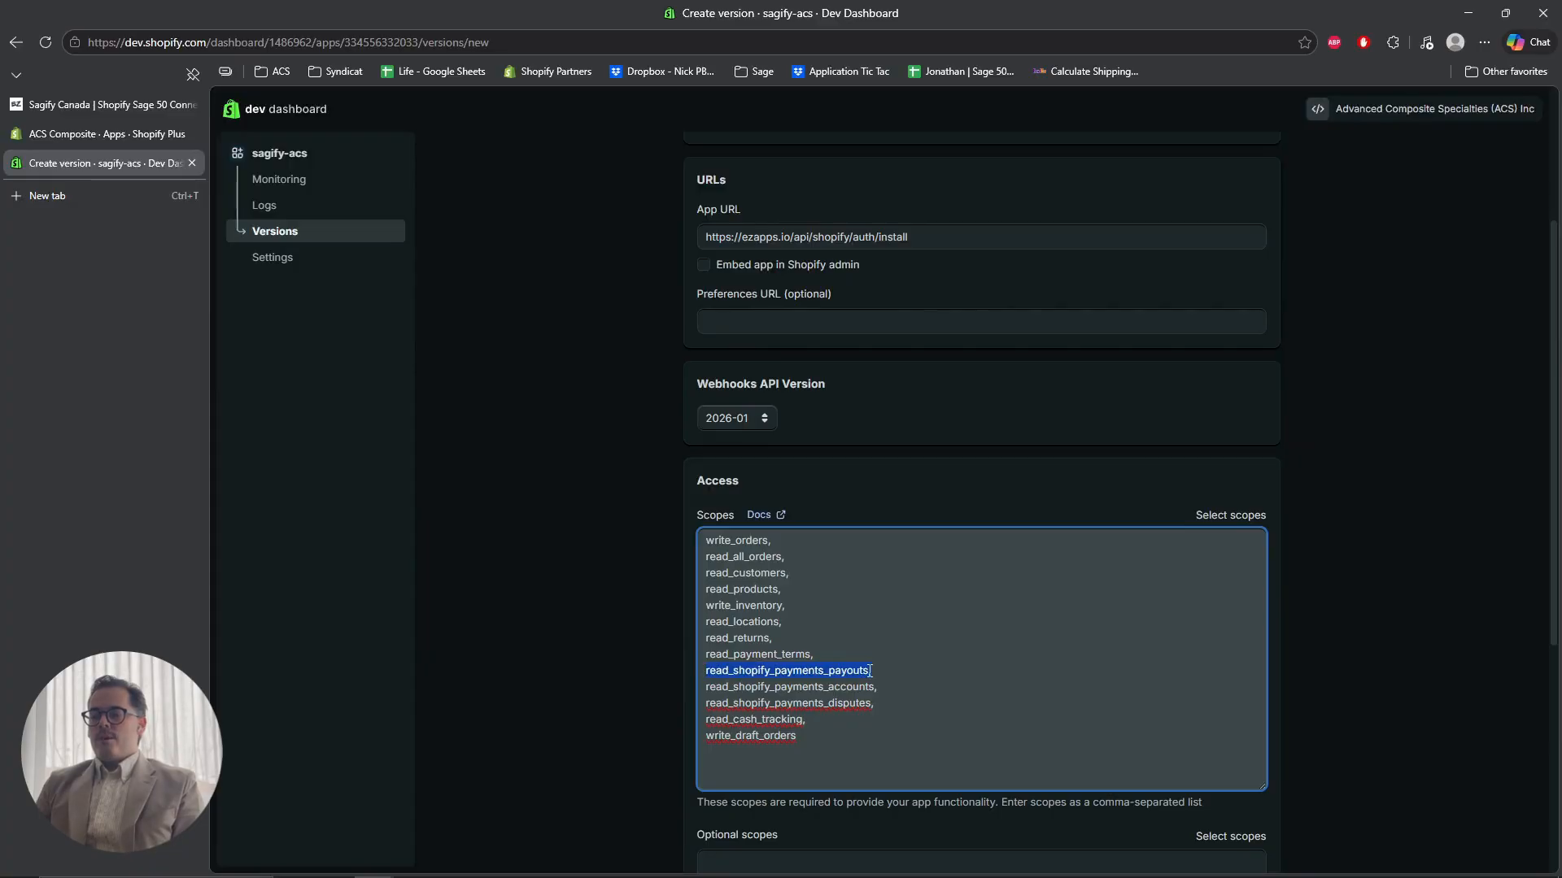
pyautogui.moveTo(887, 687); pyautogui.dragTo(710, 696)
pyautogui.moveTo(805, 721); pyautogui.dragTo(680, 719)
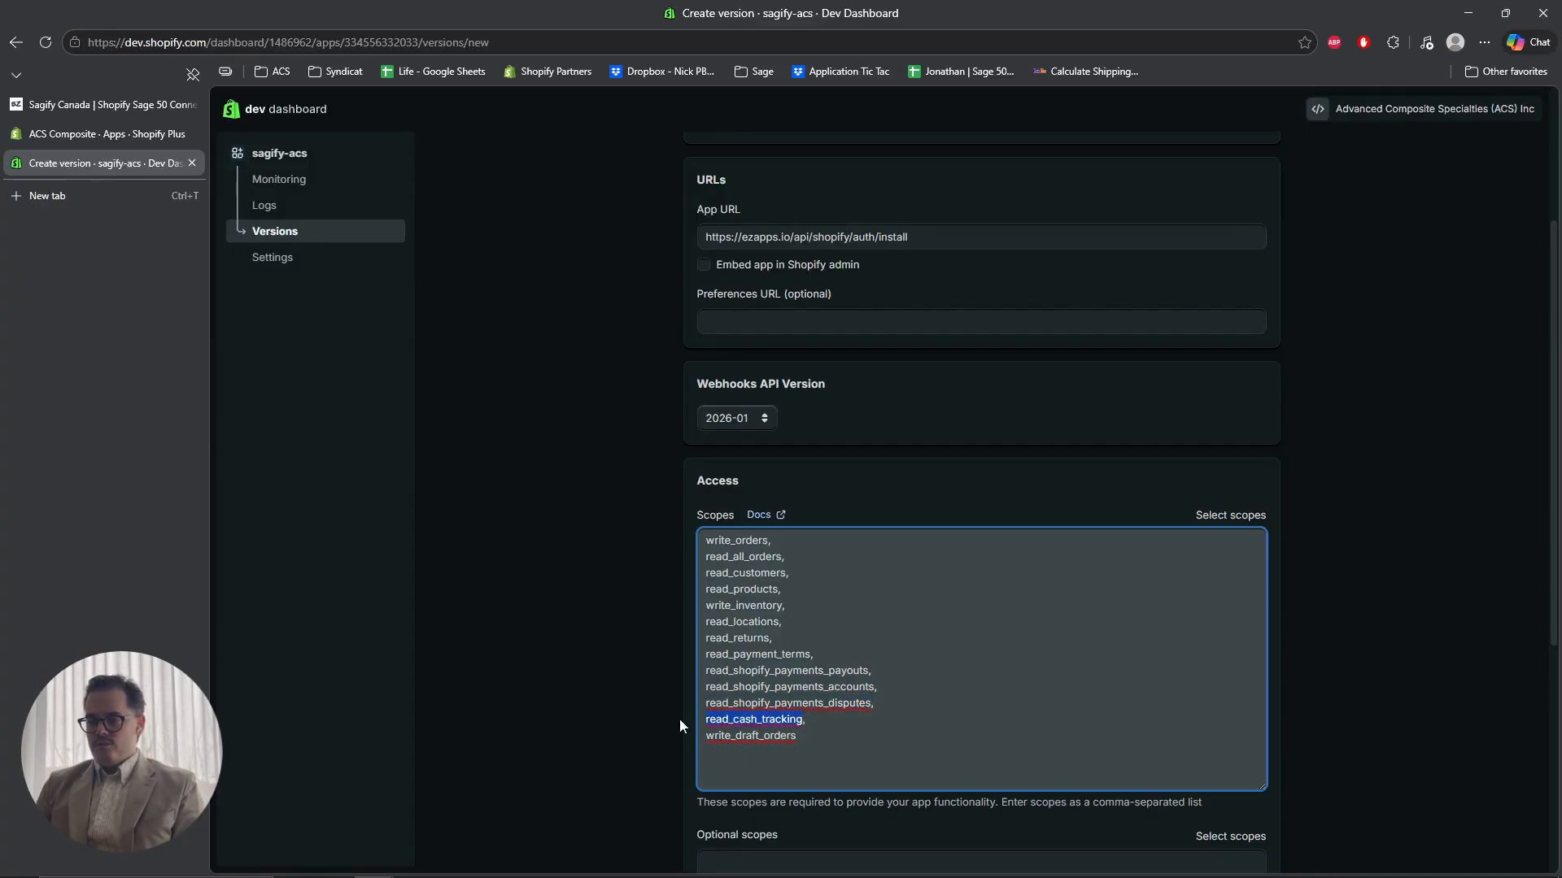
pyautogui.moveTo(801, 736); pyautogui.dragTo(668, 734)
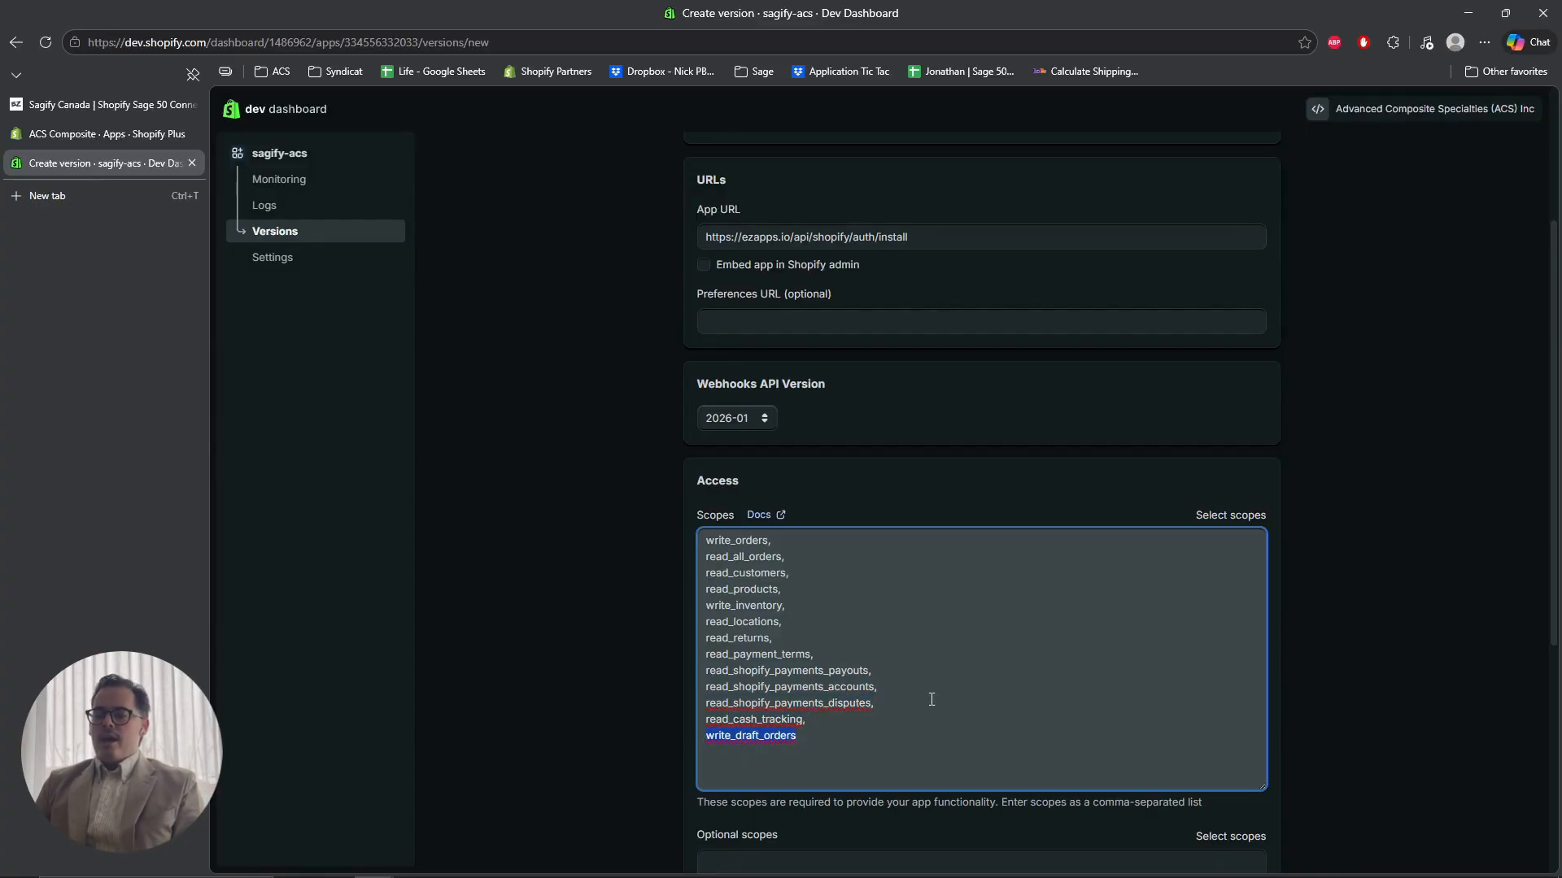
# Open the list of selectable scopes, tick and untick read_checkouts, and close the list.
pyautogui.click(1228, 517)
pyautogui.scroll(-2, 963, 513)
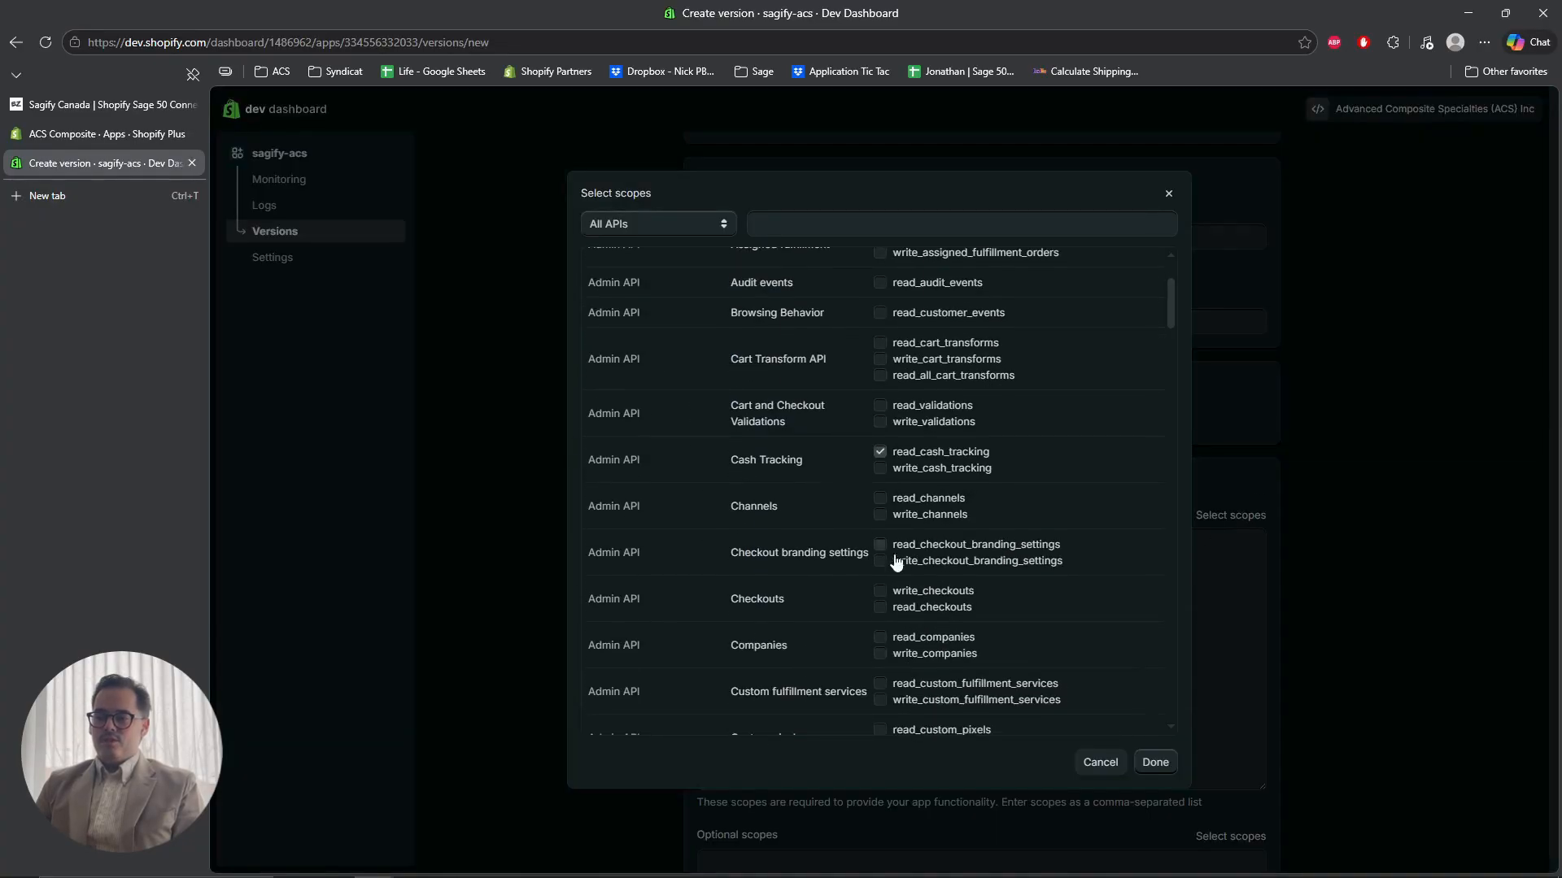
pyautogui.click(880, 607)
pyautogui.click(880, 608)
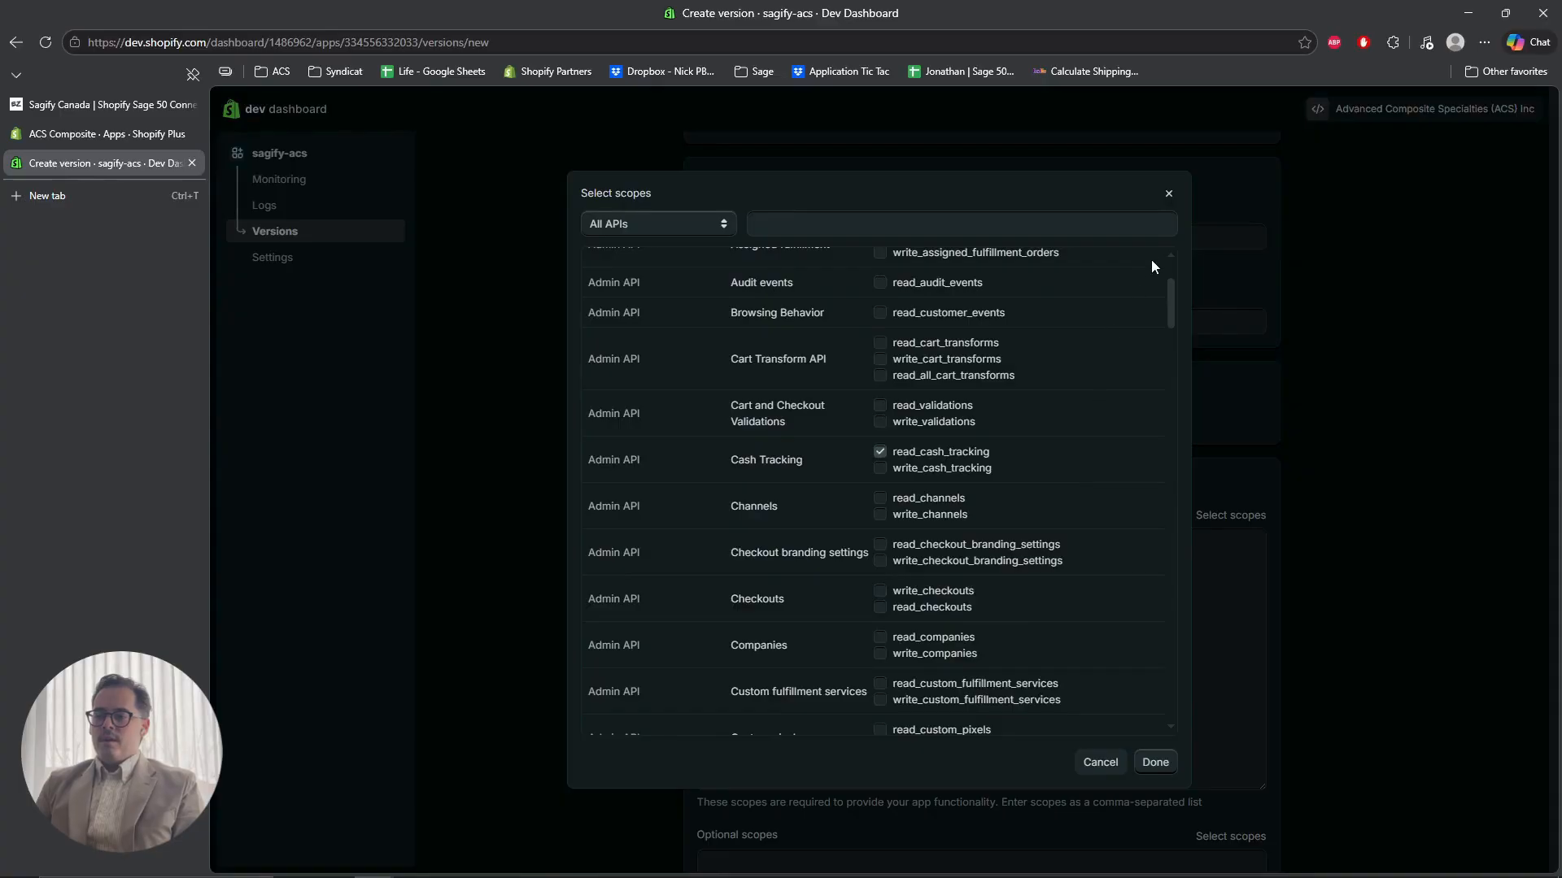
pyautogui.click(1169, 194)
pyautogui.scroll(-3, 917, 750)
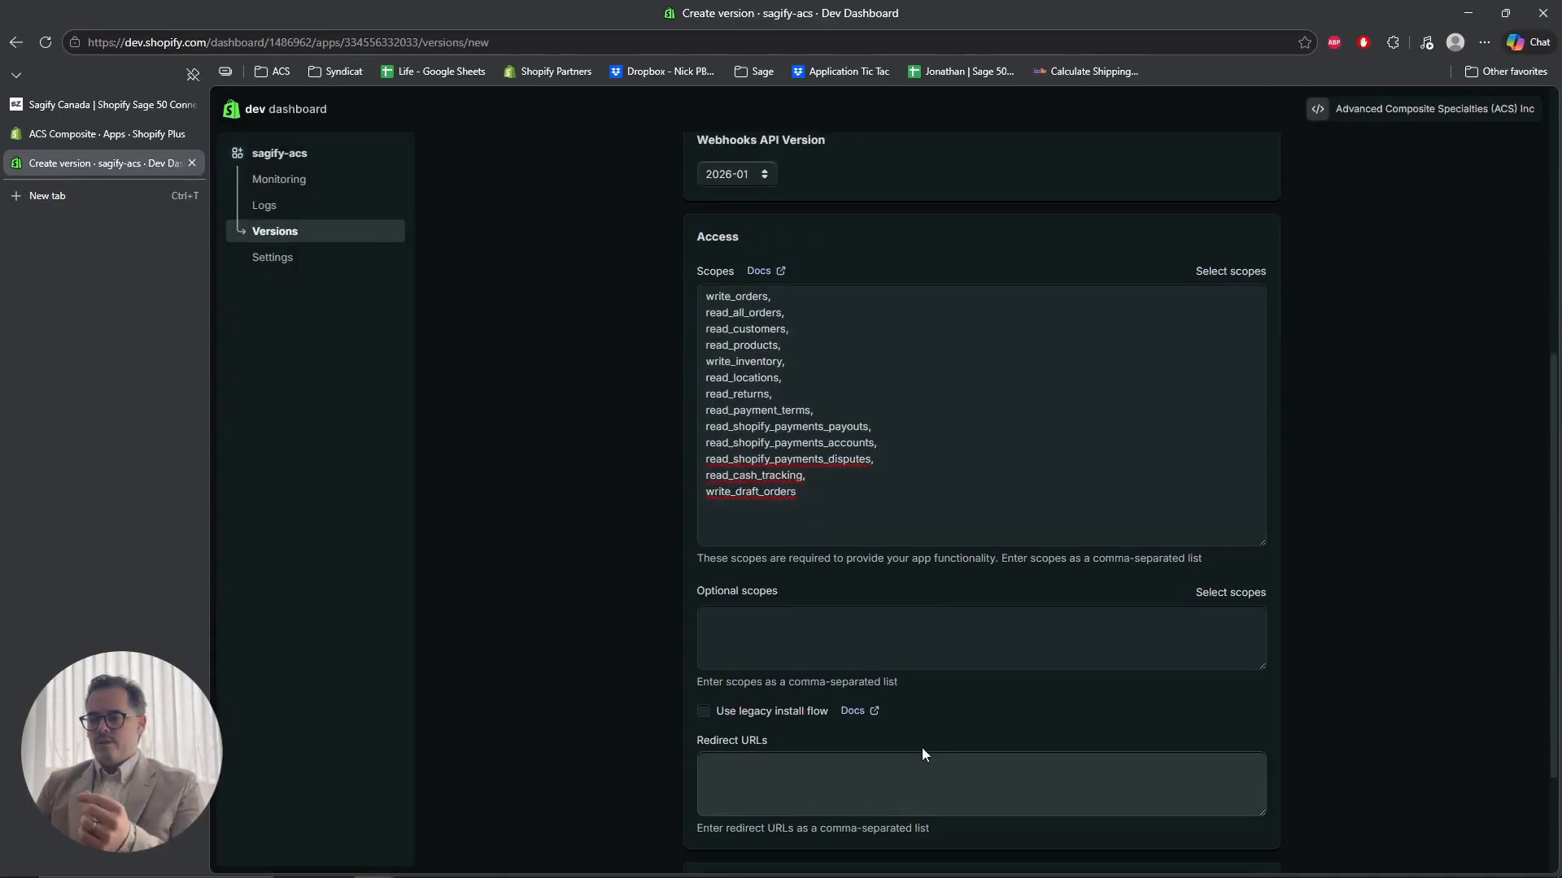
pyautogui.scroll(-2, 743, 329)
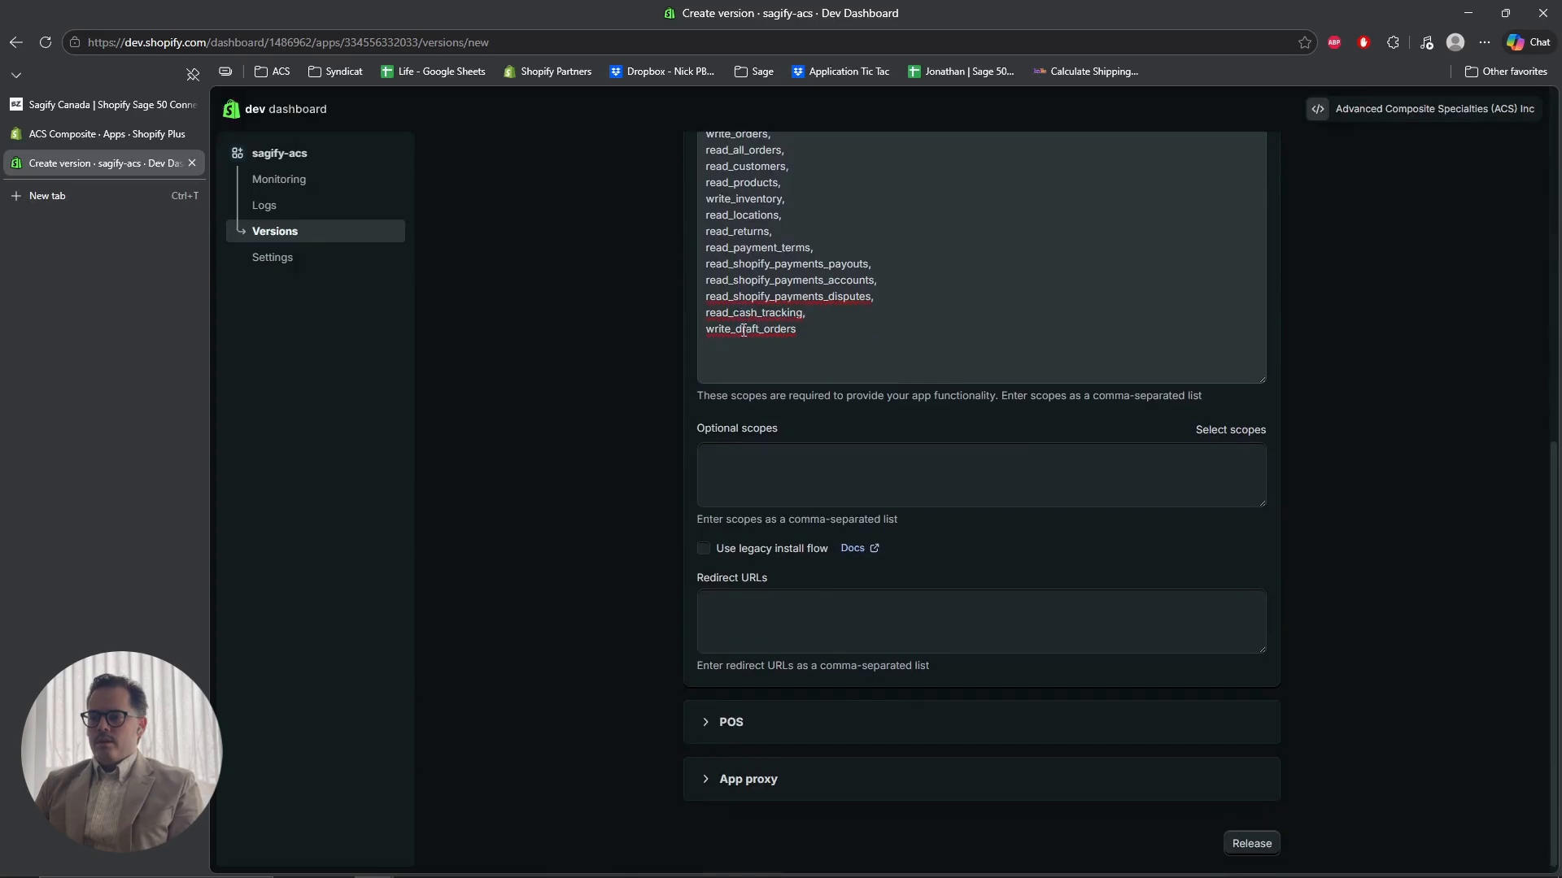
pyautogui.scroll(-1, 753, 383)
pyautogui.moveTo(750, 578); pyautogui.dragTo(774, 573)
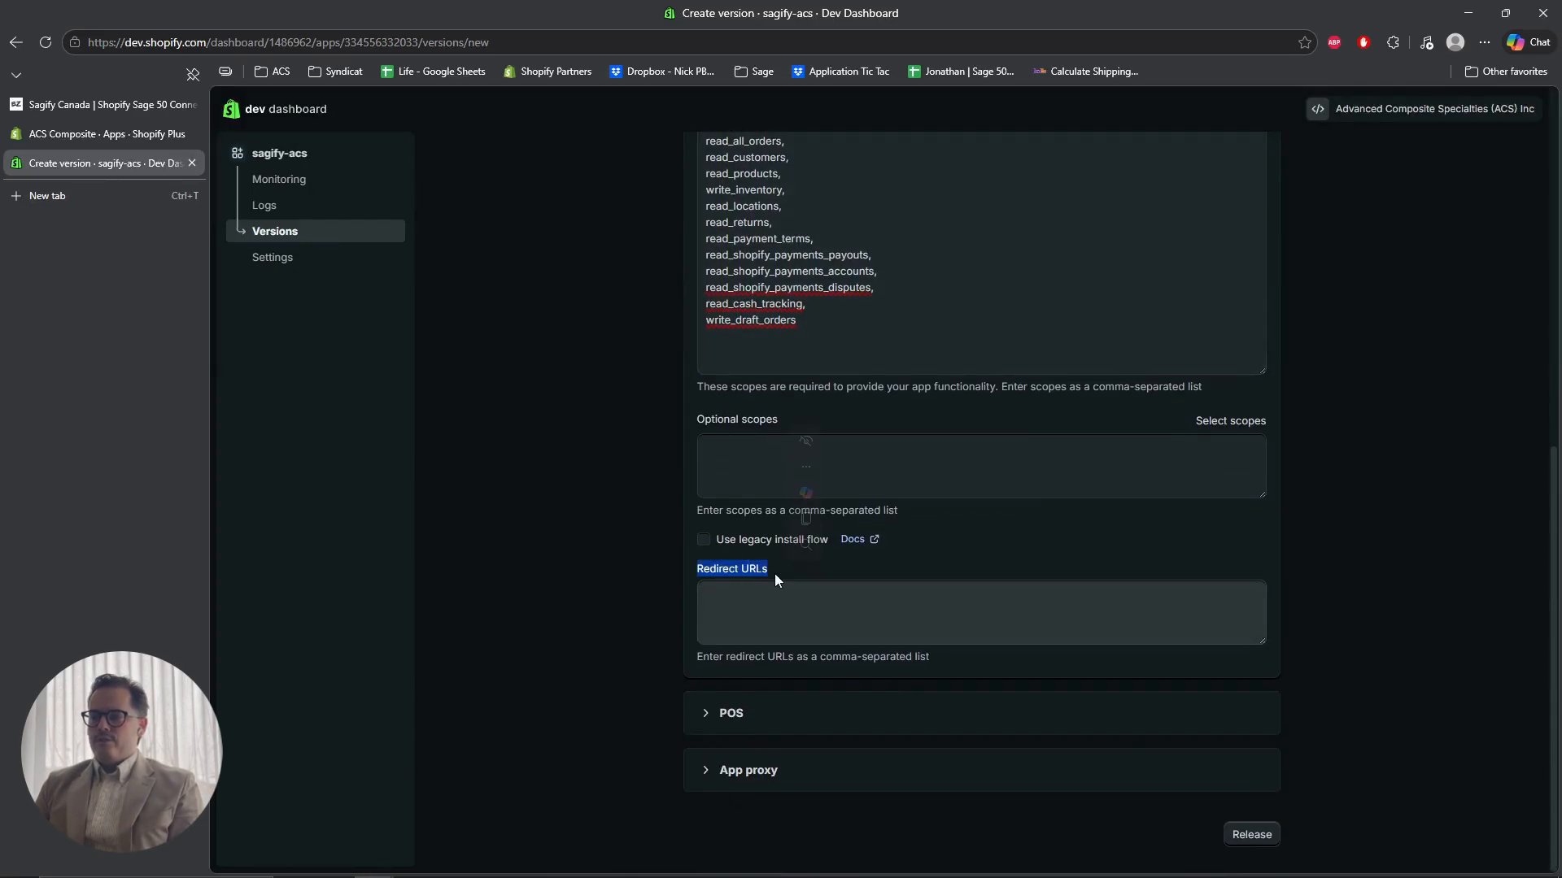
pyautogui.click(750, 608)
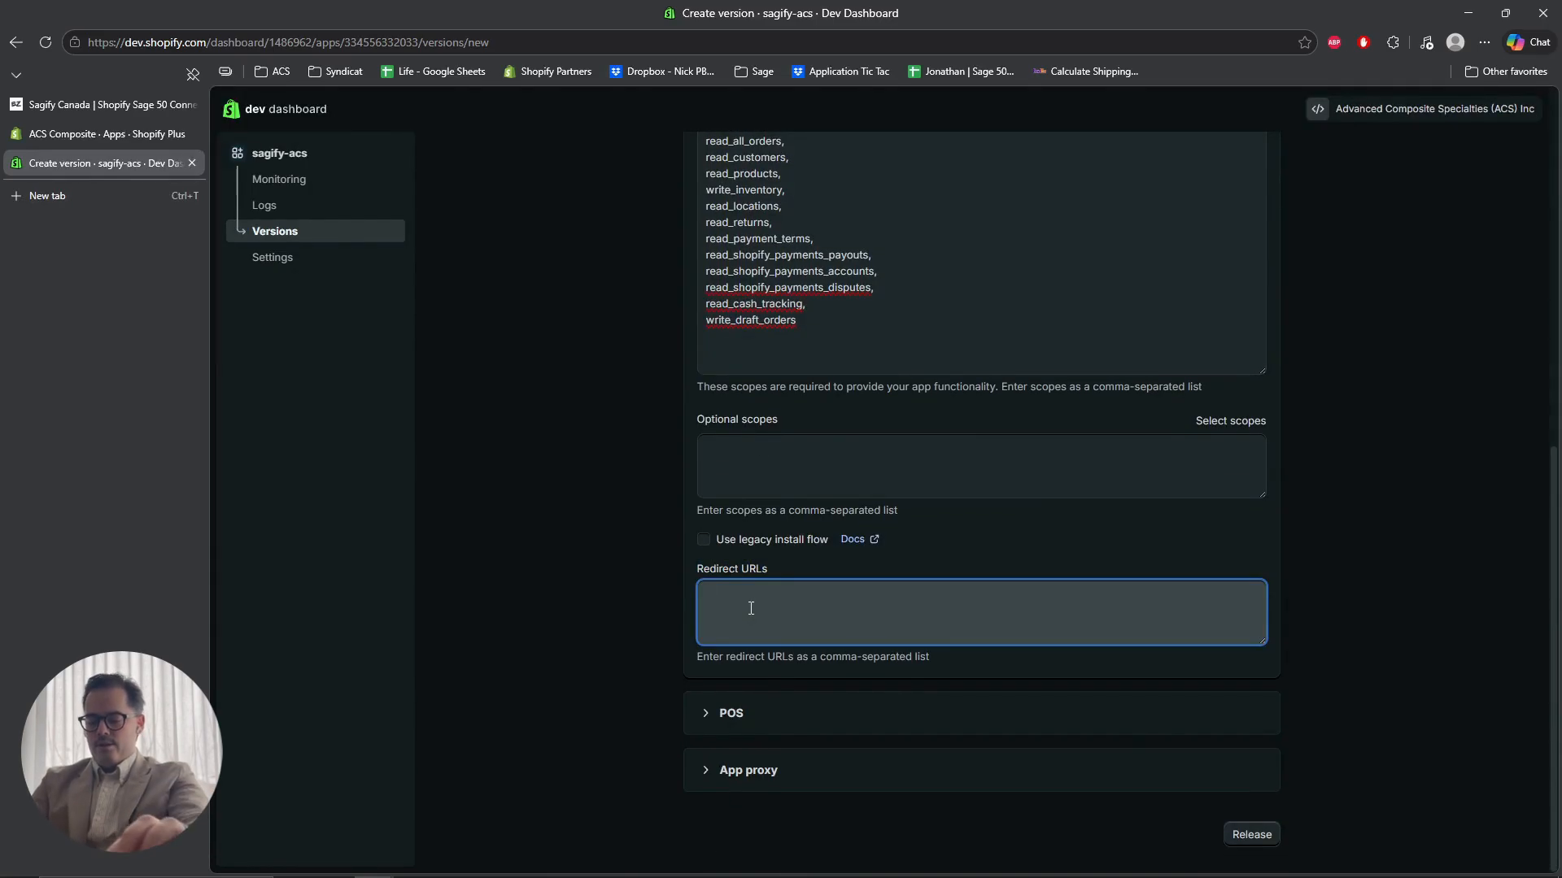
pyautogui.write('htt')
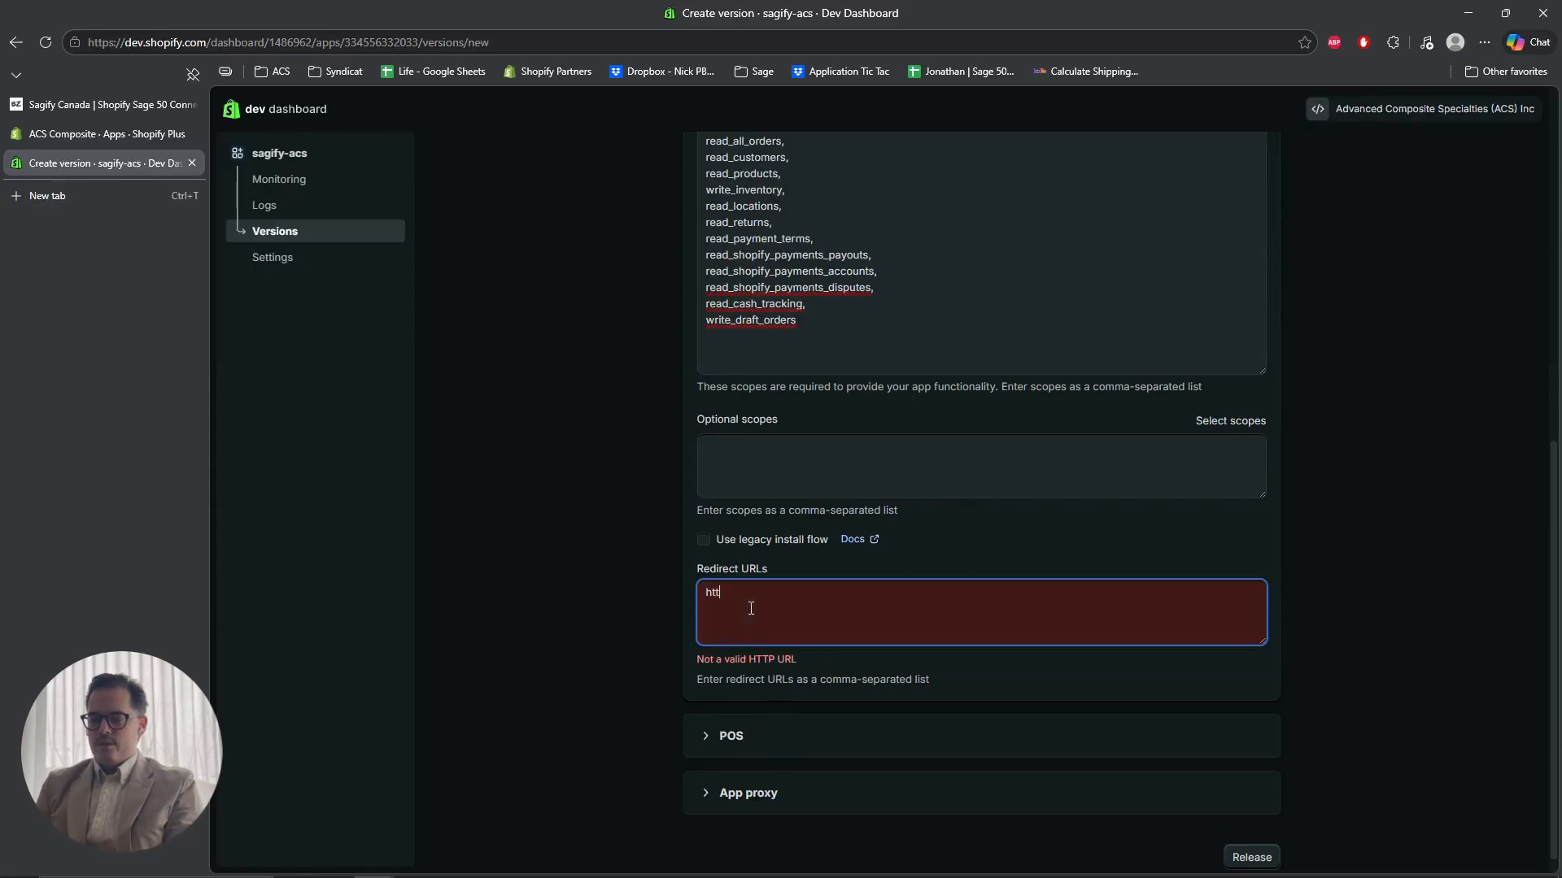
pyautogui.write('ps://')
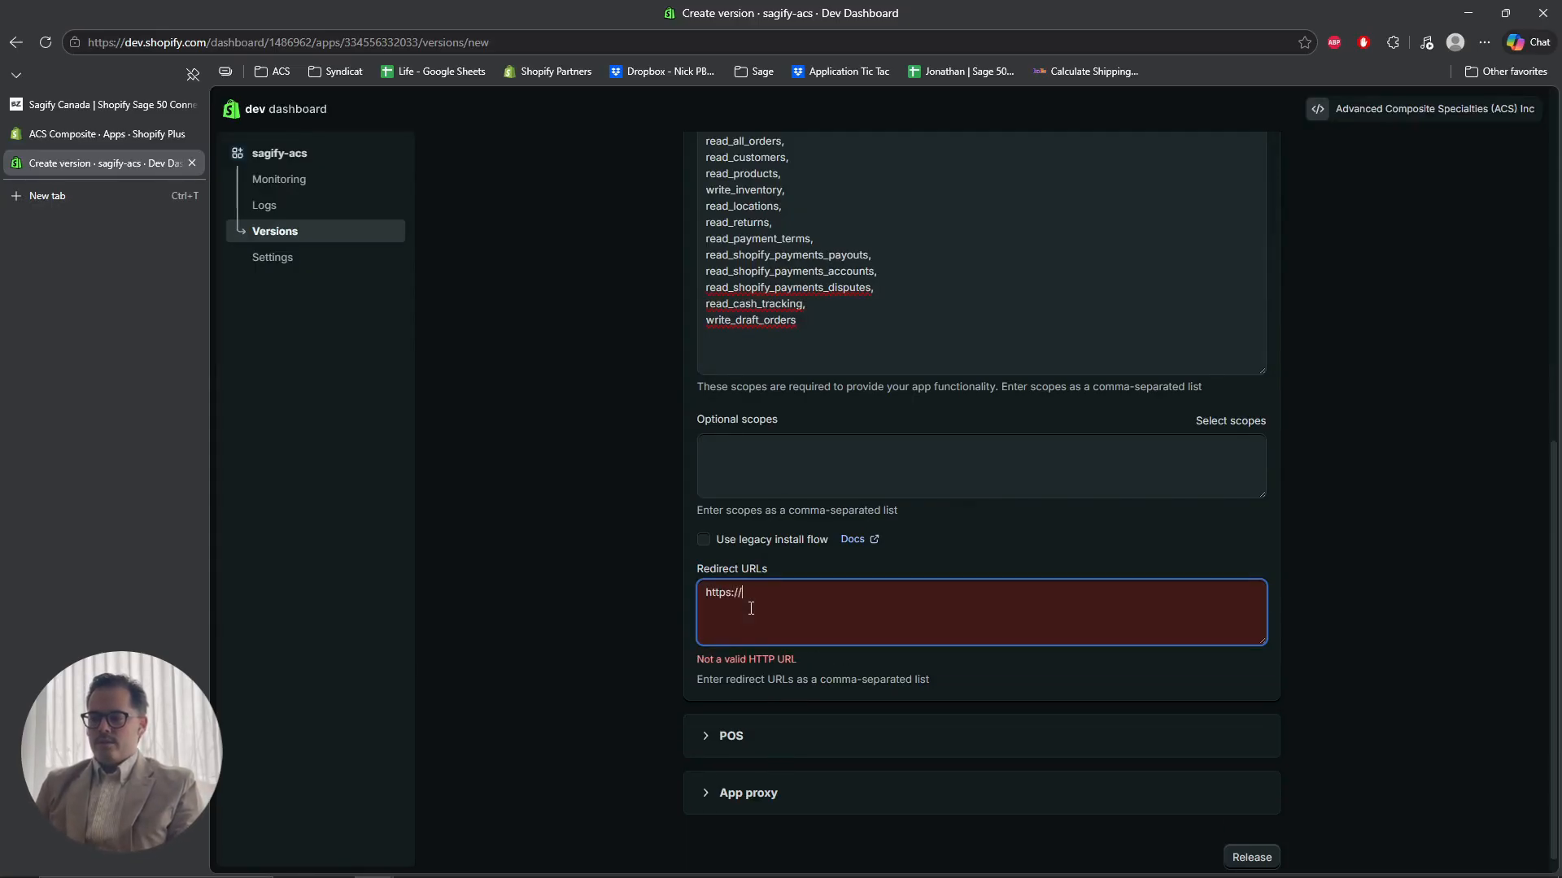
pyautogui.write('ezapps.io')
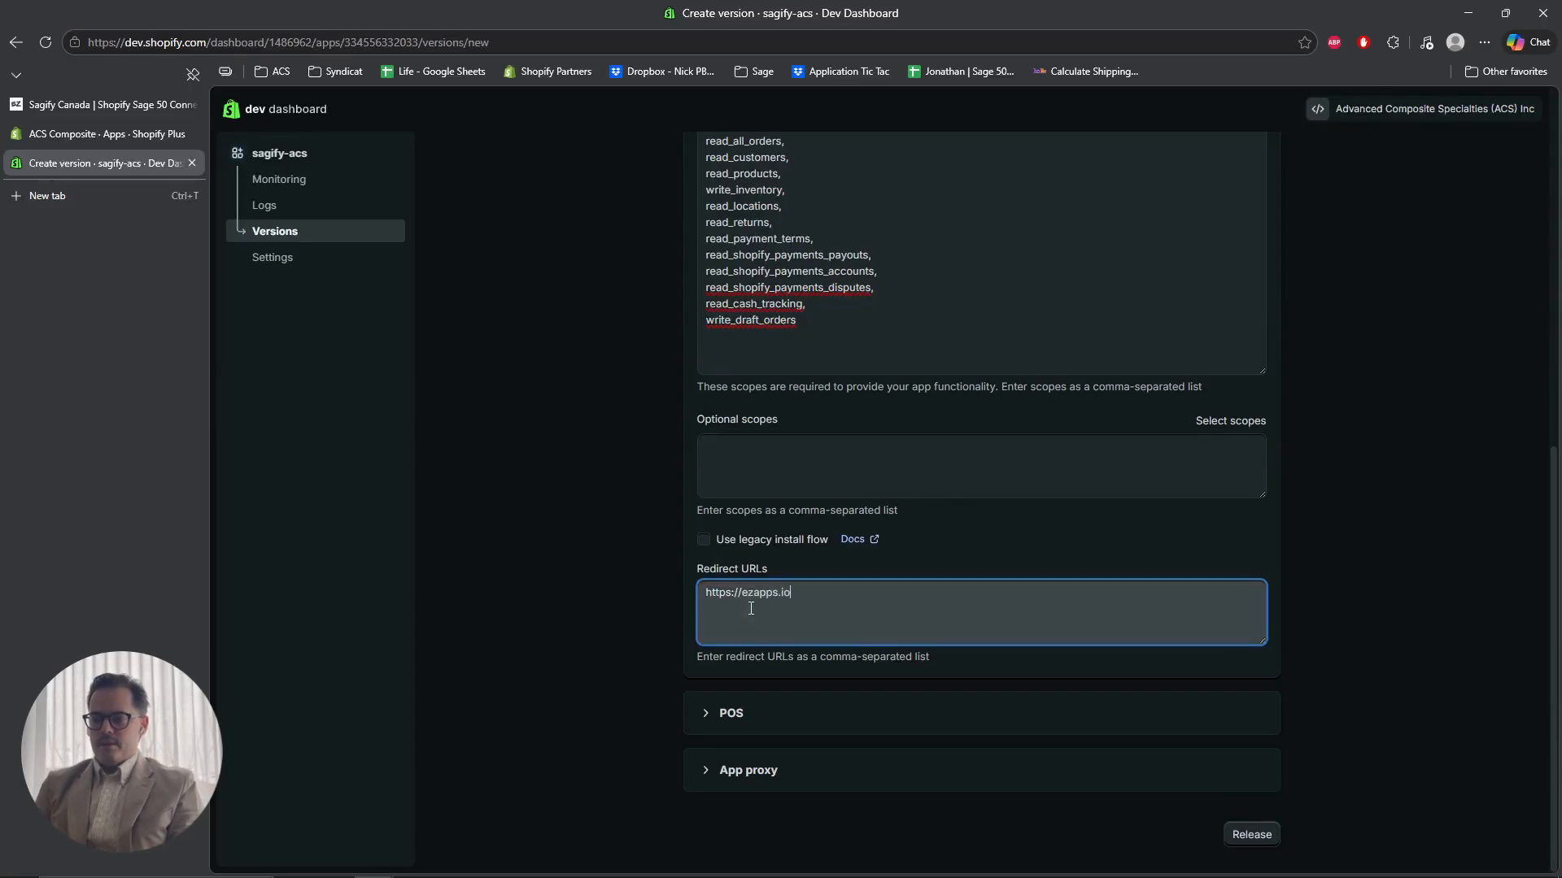
pyautogui.write('/api/shopify/a')
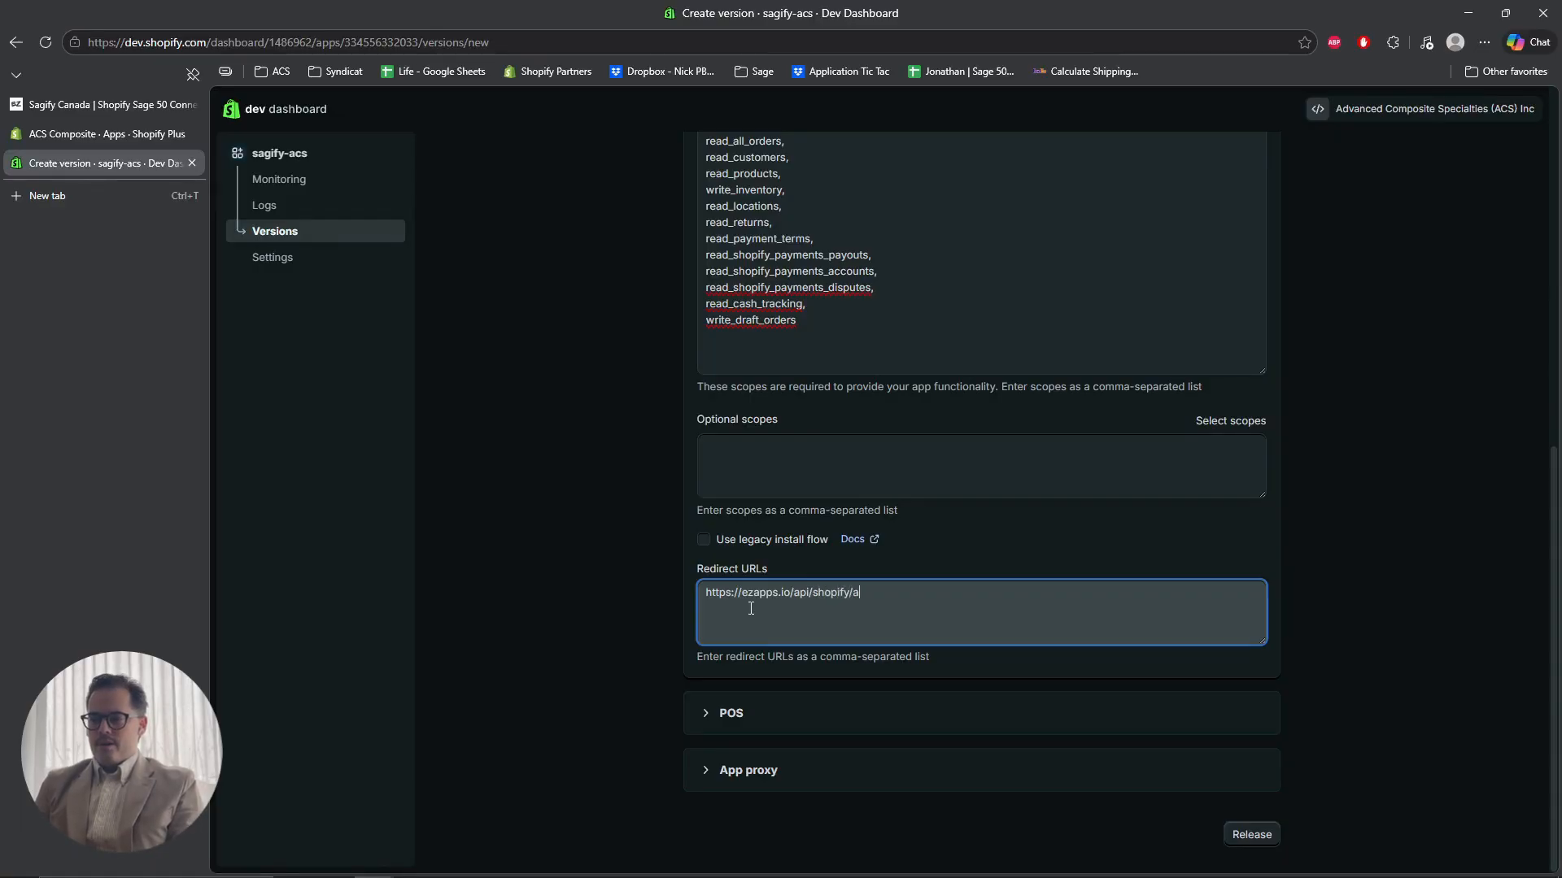
pyautogui.write('uth/callback')
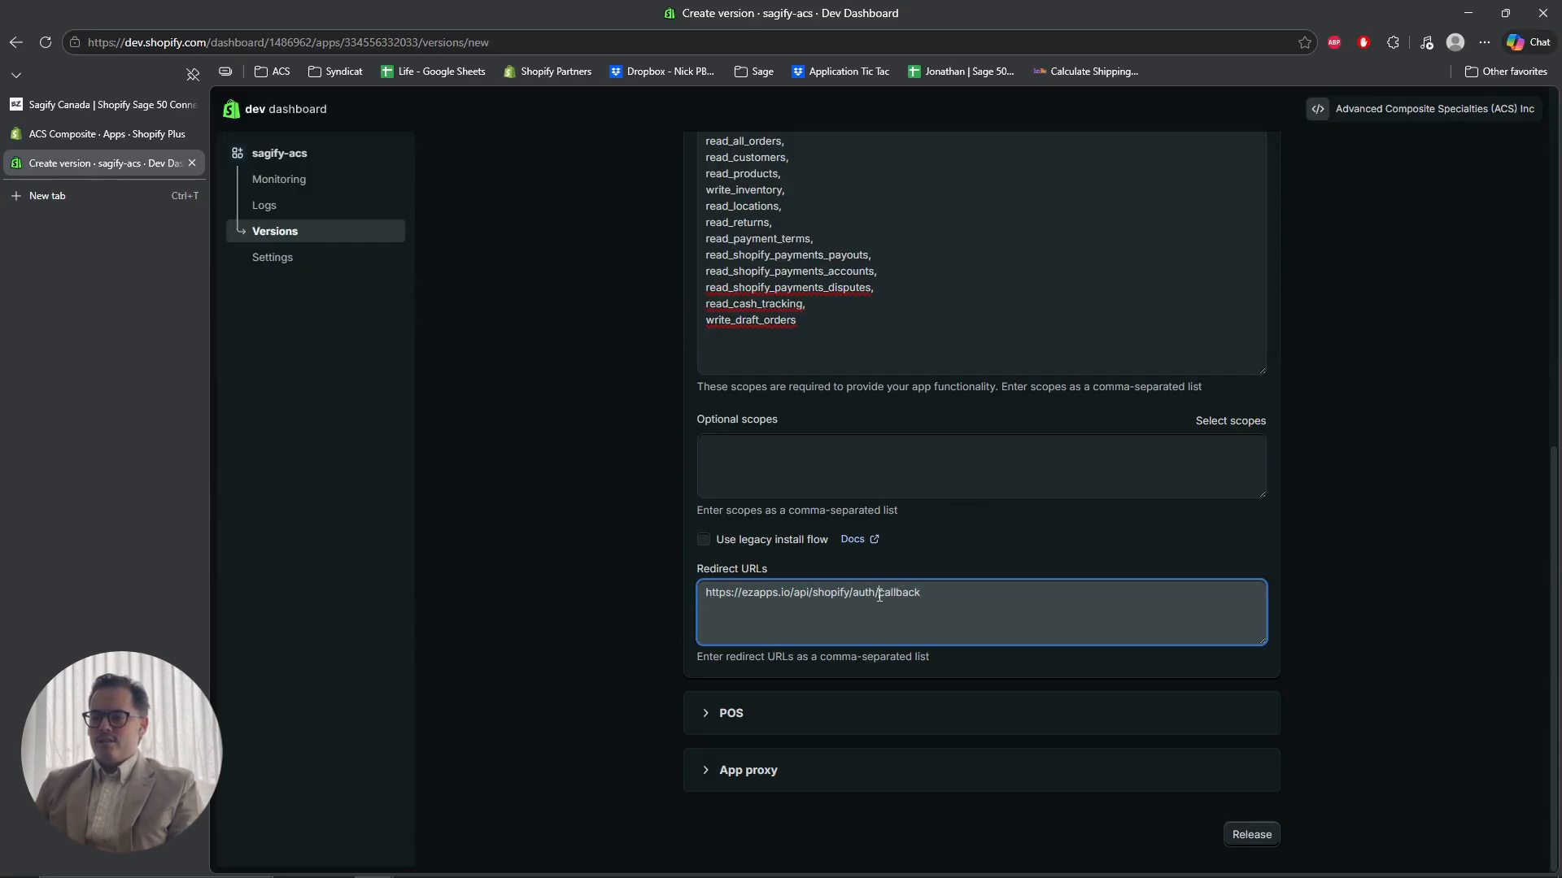
# Check the completed configuration and release the new app version under the version name "release".
pyautogui.scroll(5, 783, 557)
pyautogui.scroll(-2, 901, 277)
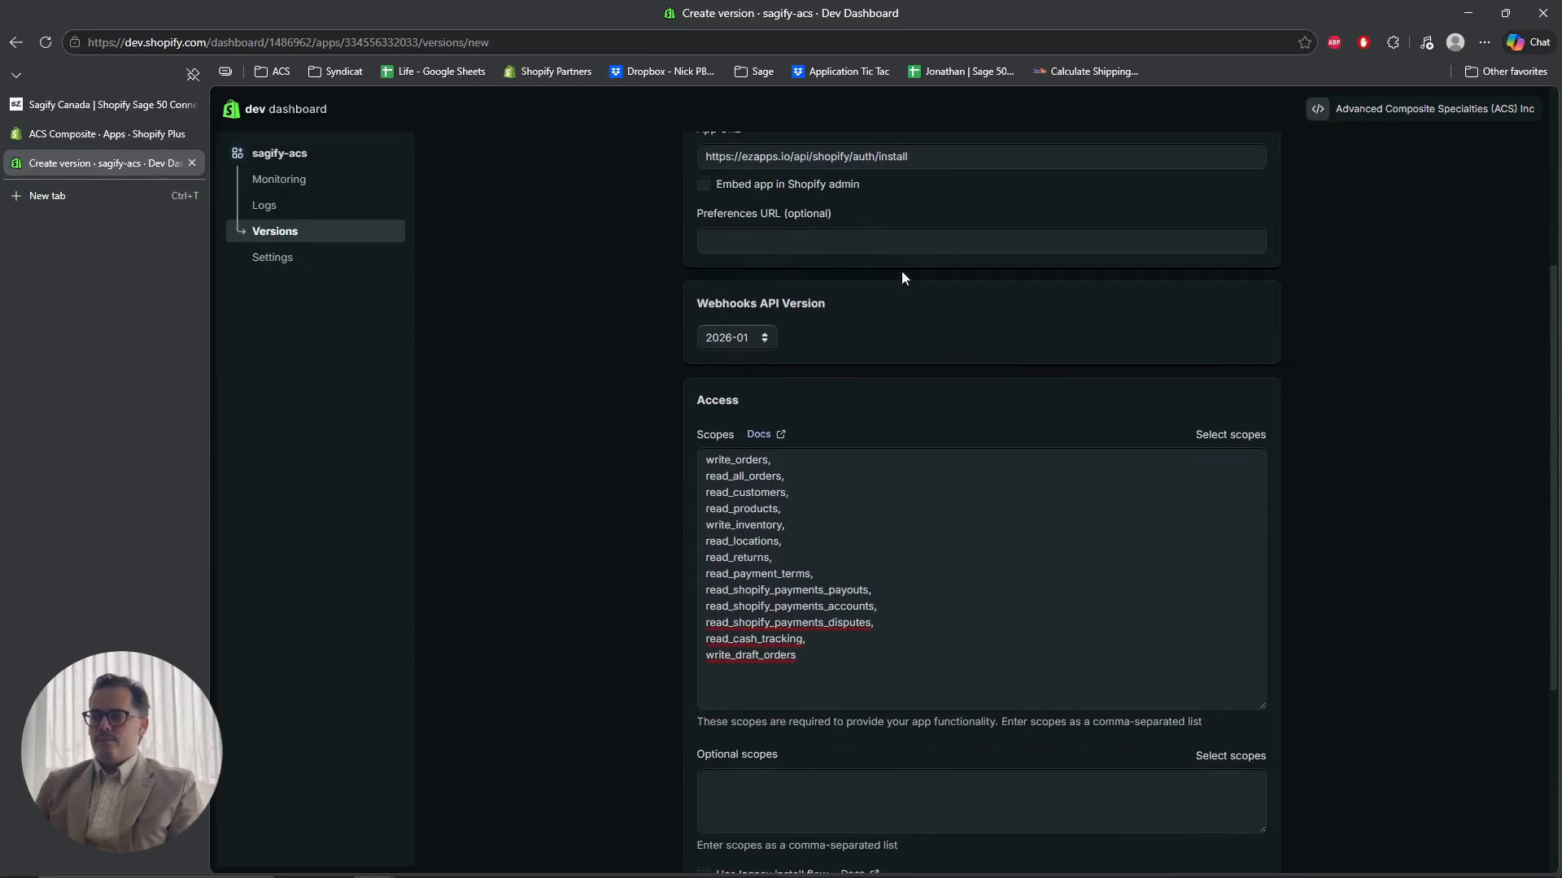
pyautogui.scroll(-3, 882, 416)
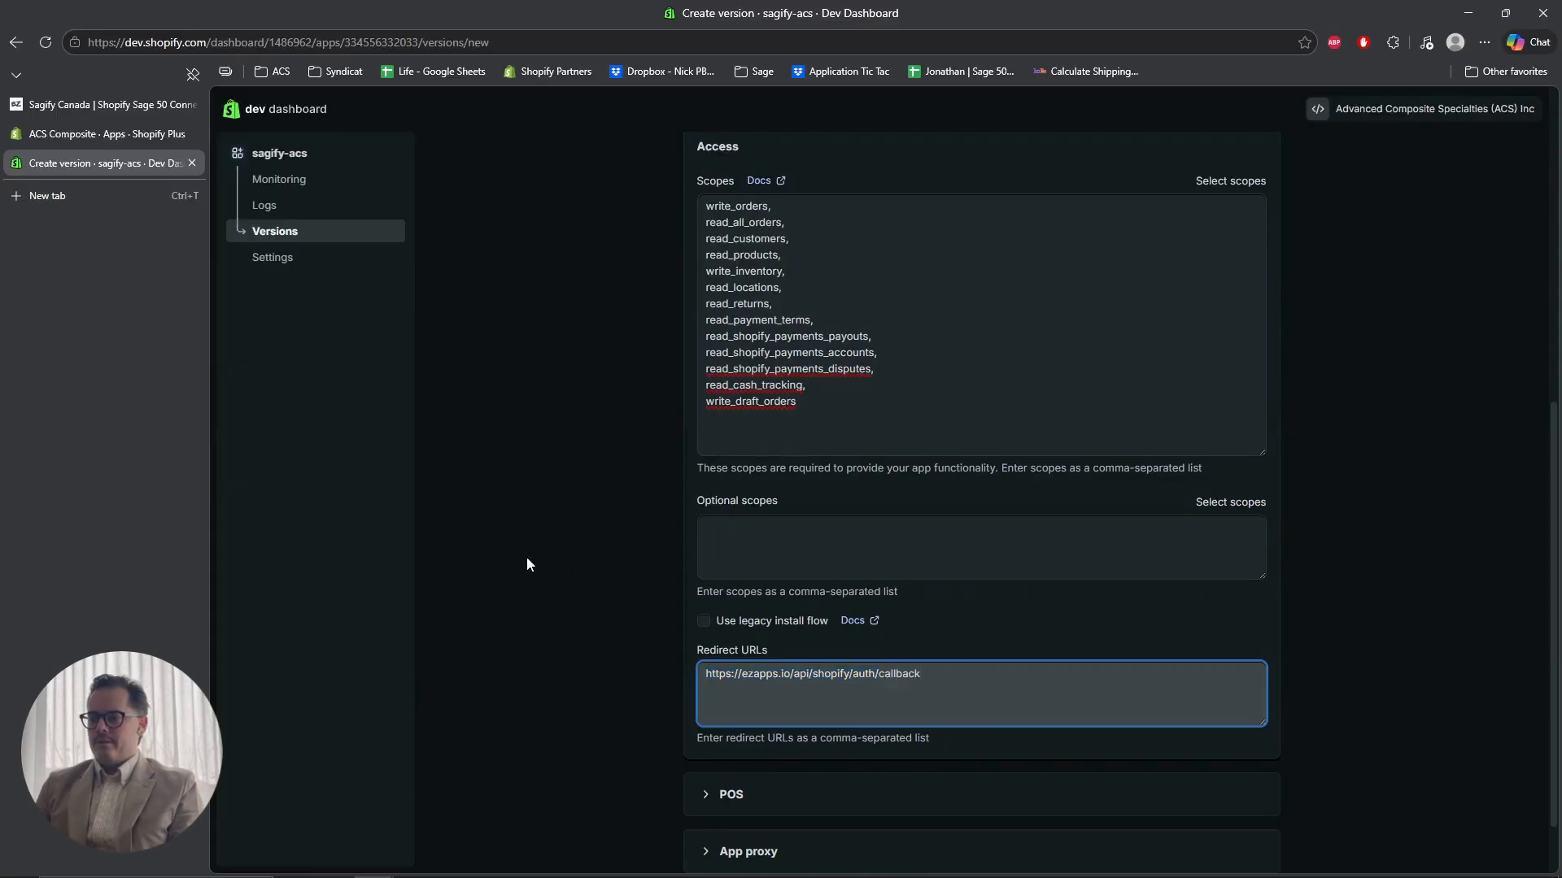
pyautogui.scroll(-1, 528, 563)
pyautogui.click(1250, 834)
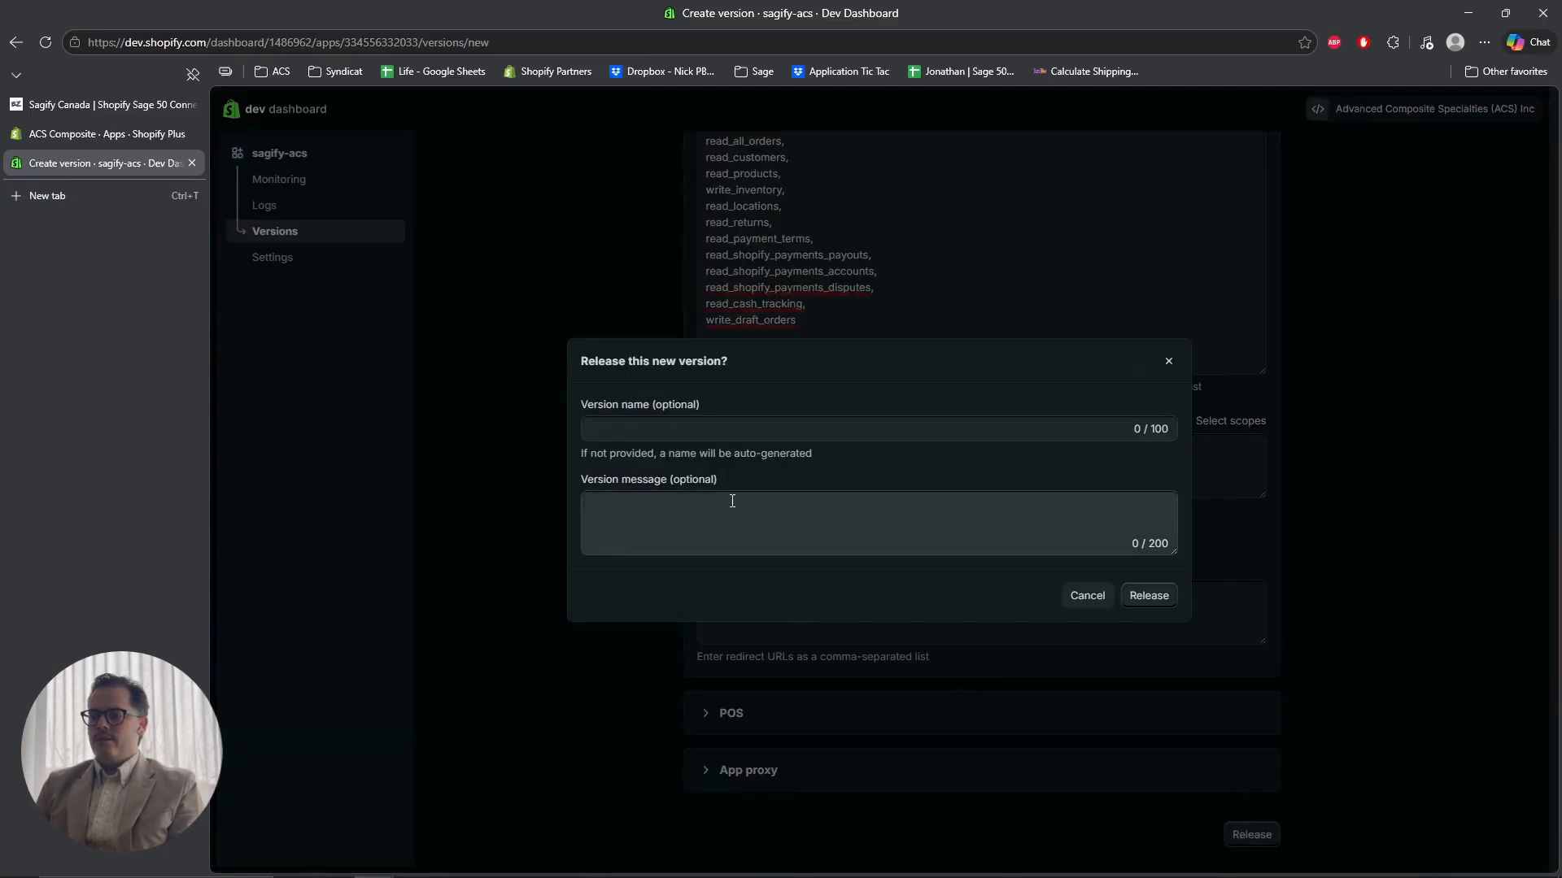
pyautogui.click(736, 437)
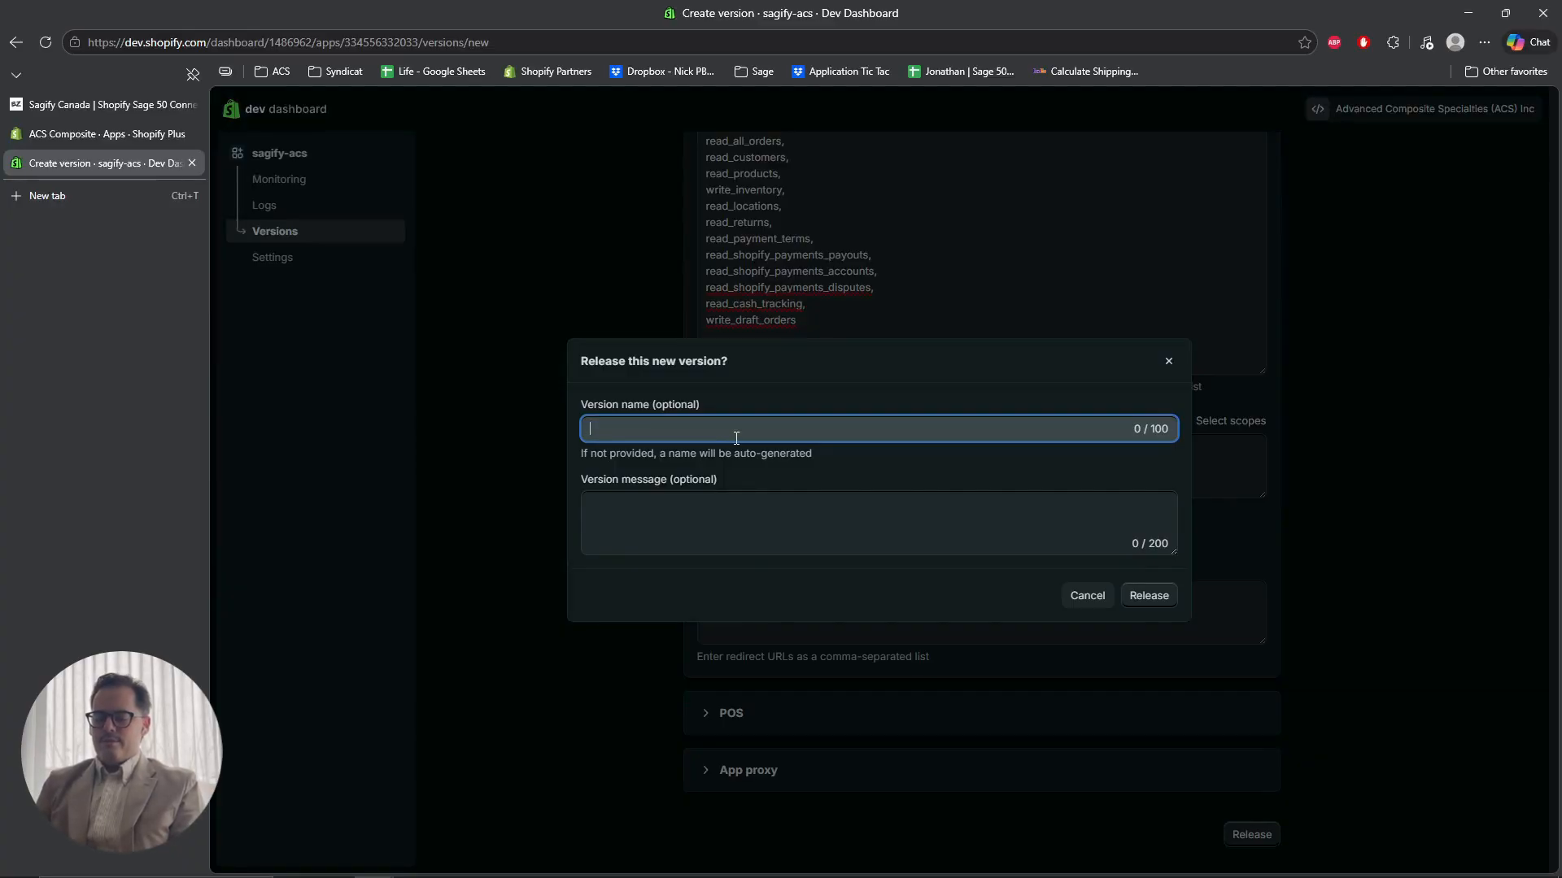
pyautogui.write('release')
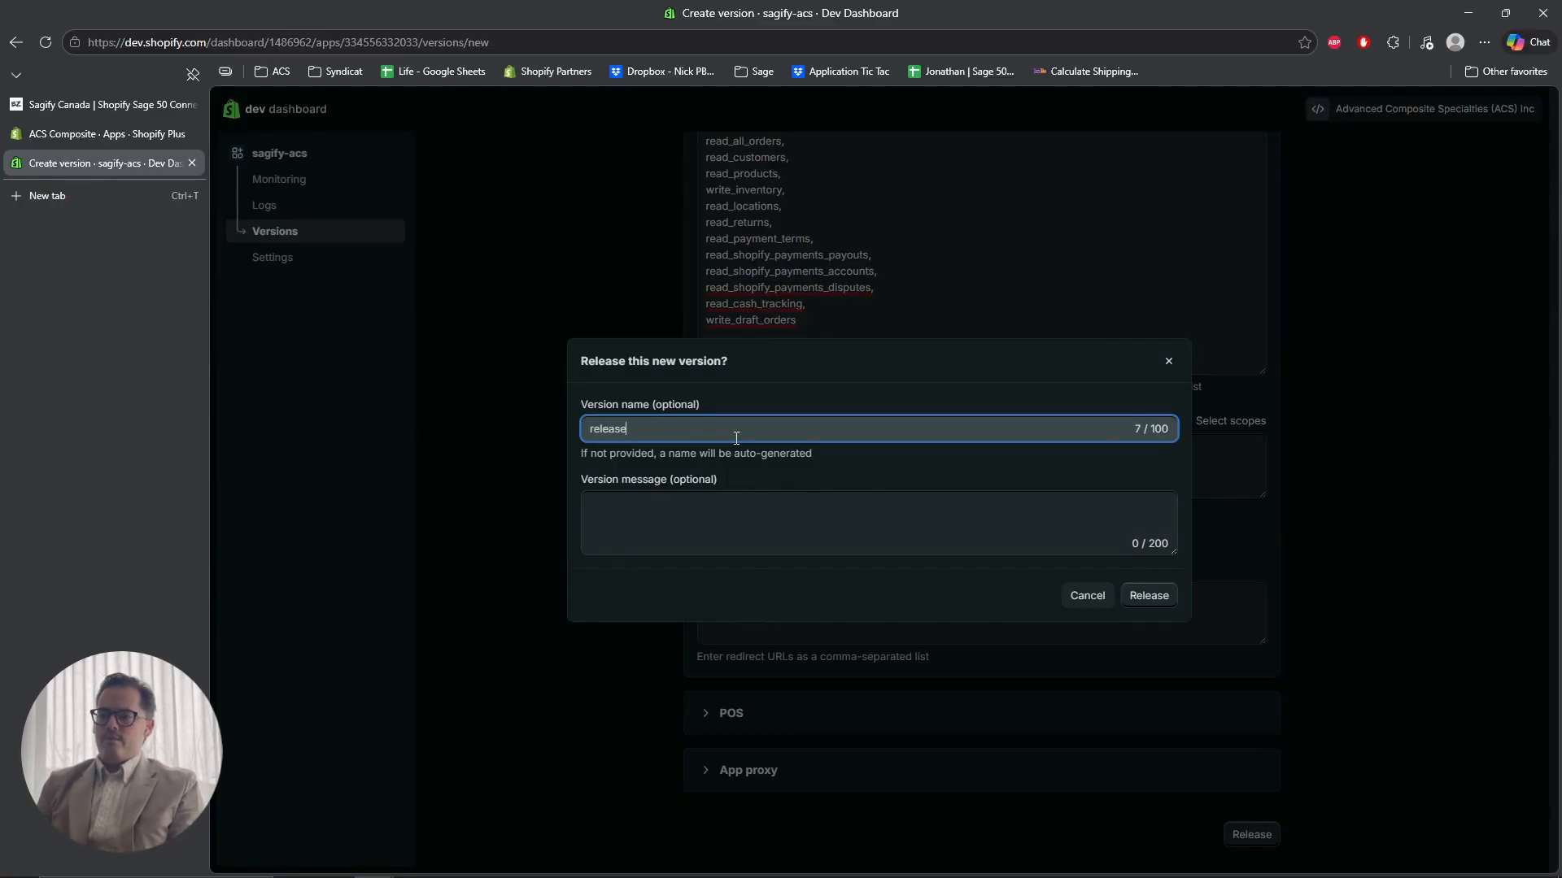
pyautogui.click(1127, 591)
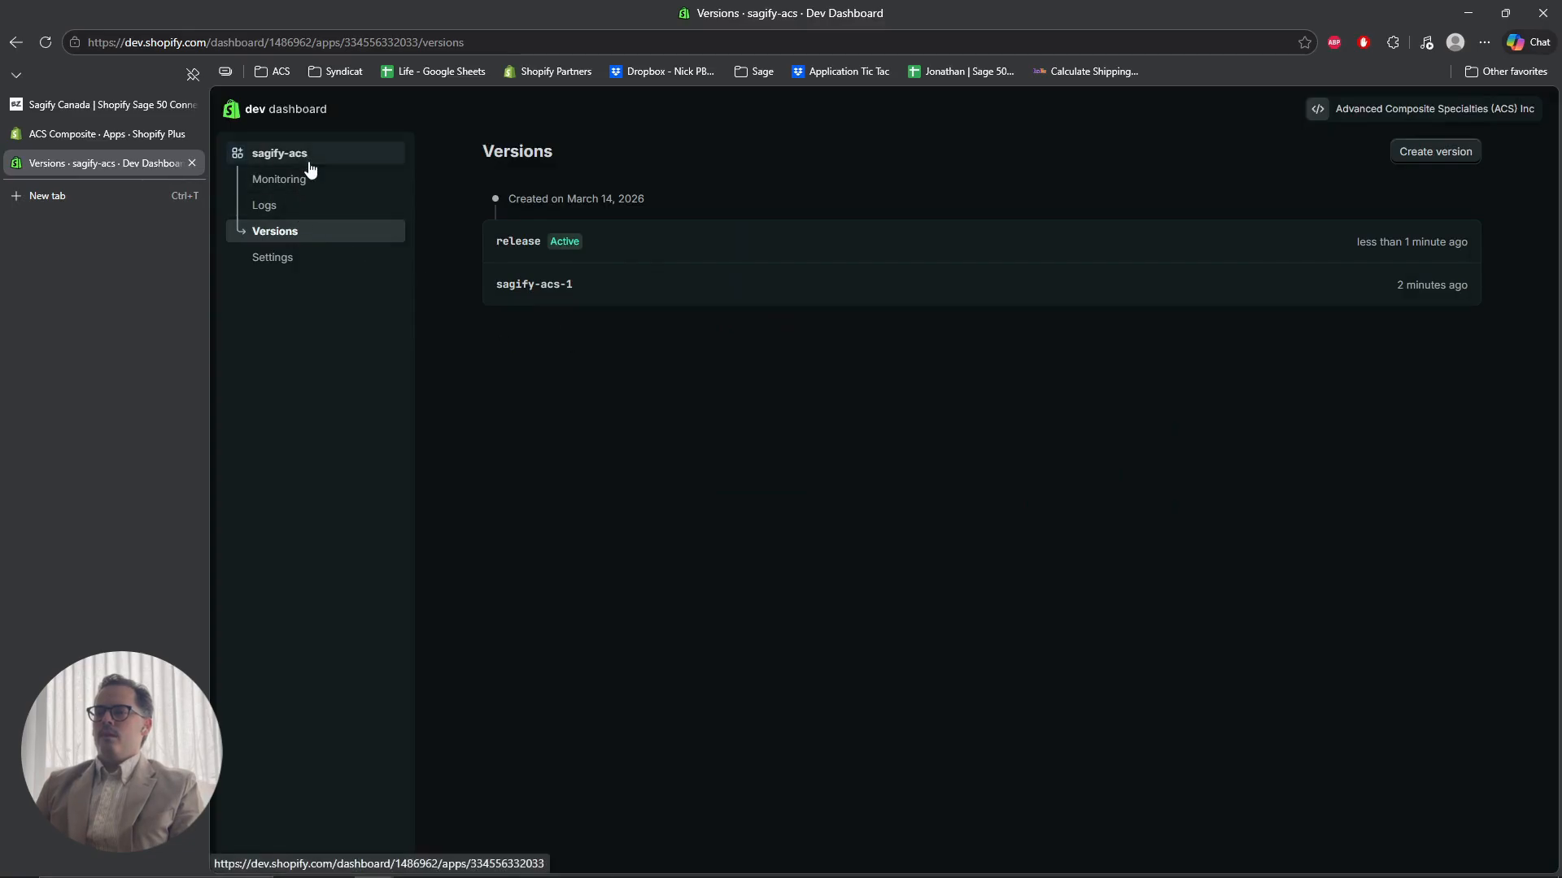
# Copy the client ID from the sagify-acs app's settings and paste it as the Client ID in Sagify Canada's Add Shopify Store form.
pyautogui.click(279, 261)
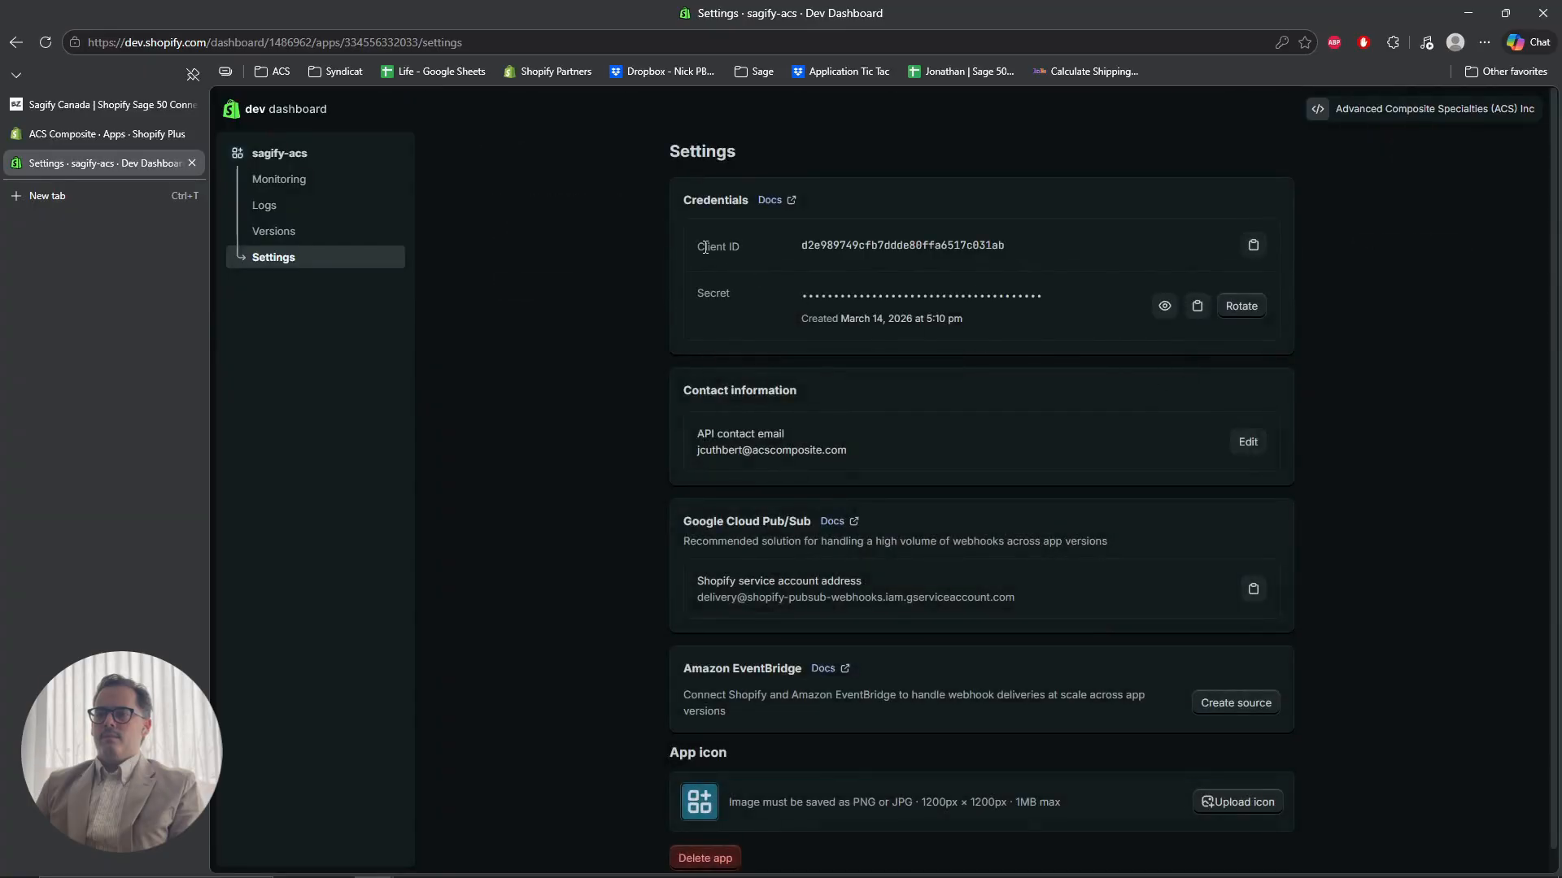
pyautogui.moveTo(736, 257); pyautogui.dragTo(743, 299)
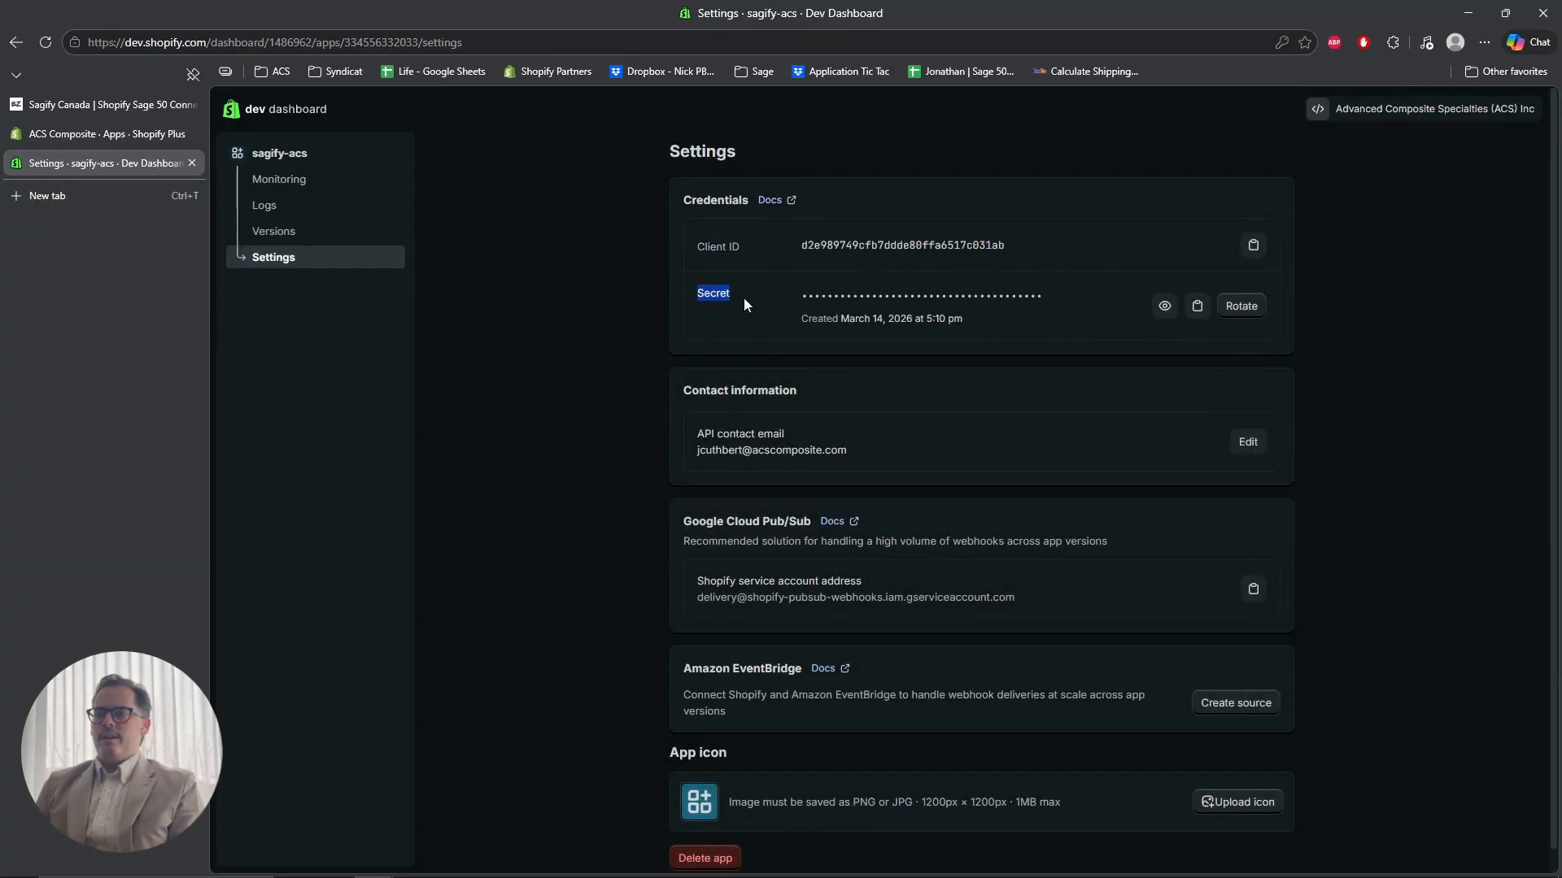
pyautogui.click(1253, 245)
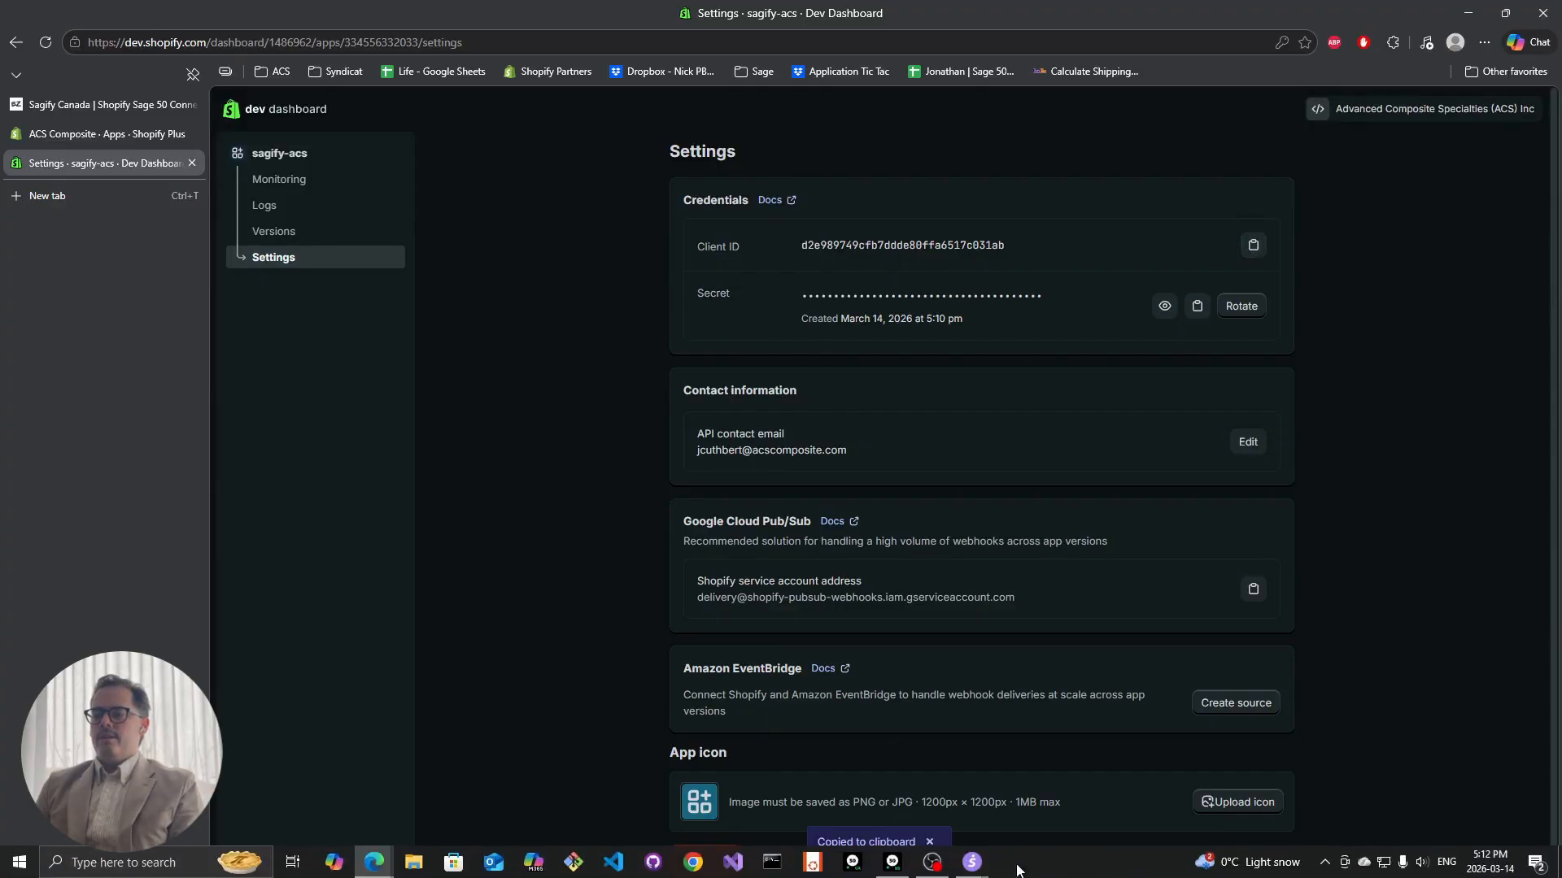
pyautogui.moveTo(971, 870)
pyautogui.click(1140, 801)
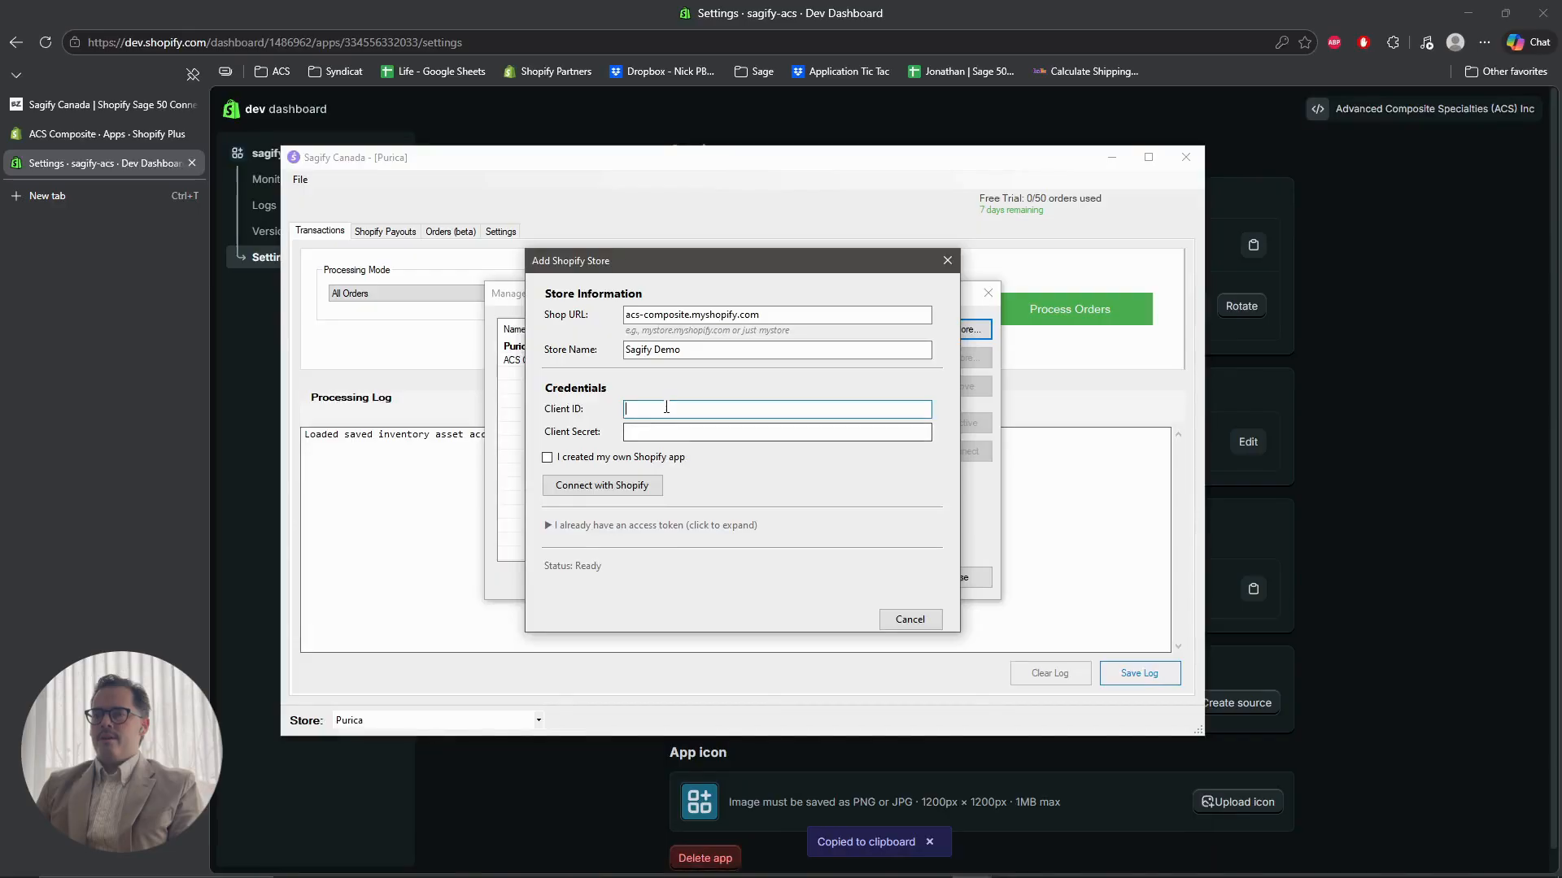
pyautogui.hotkey('ctrl', 'v')
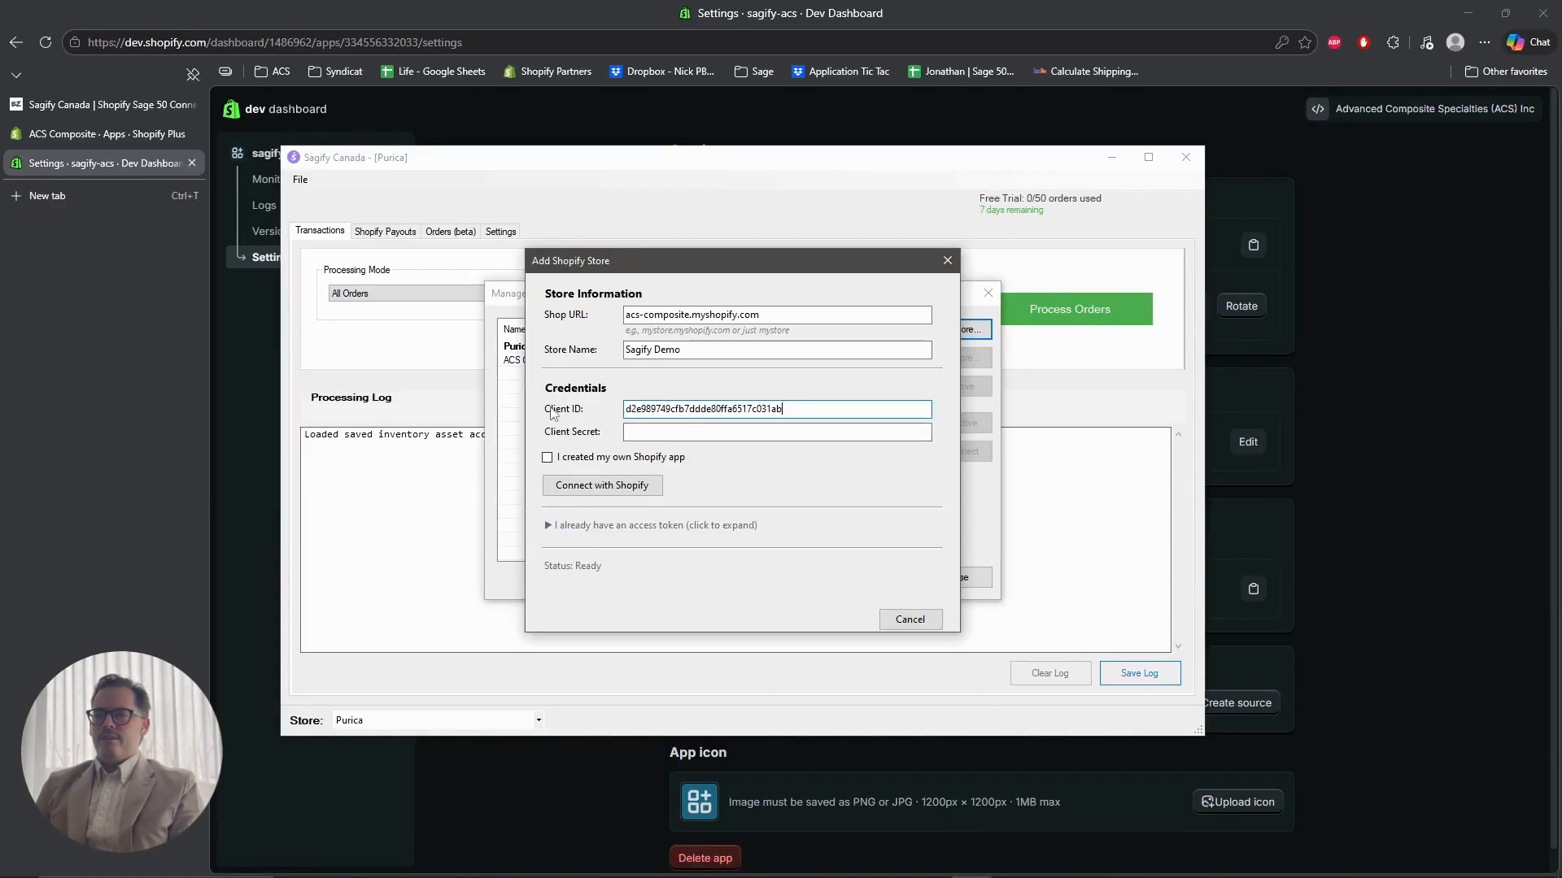
# Copy the client secret from the sagify-acs app's settings and paste it as the Client Secret in Sagify Canada's Add Shopify Store form.
pyautogui.click(1452, 313)
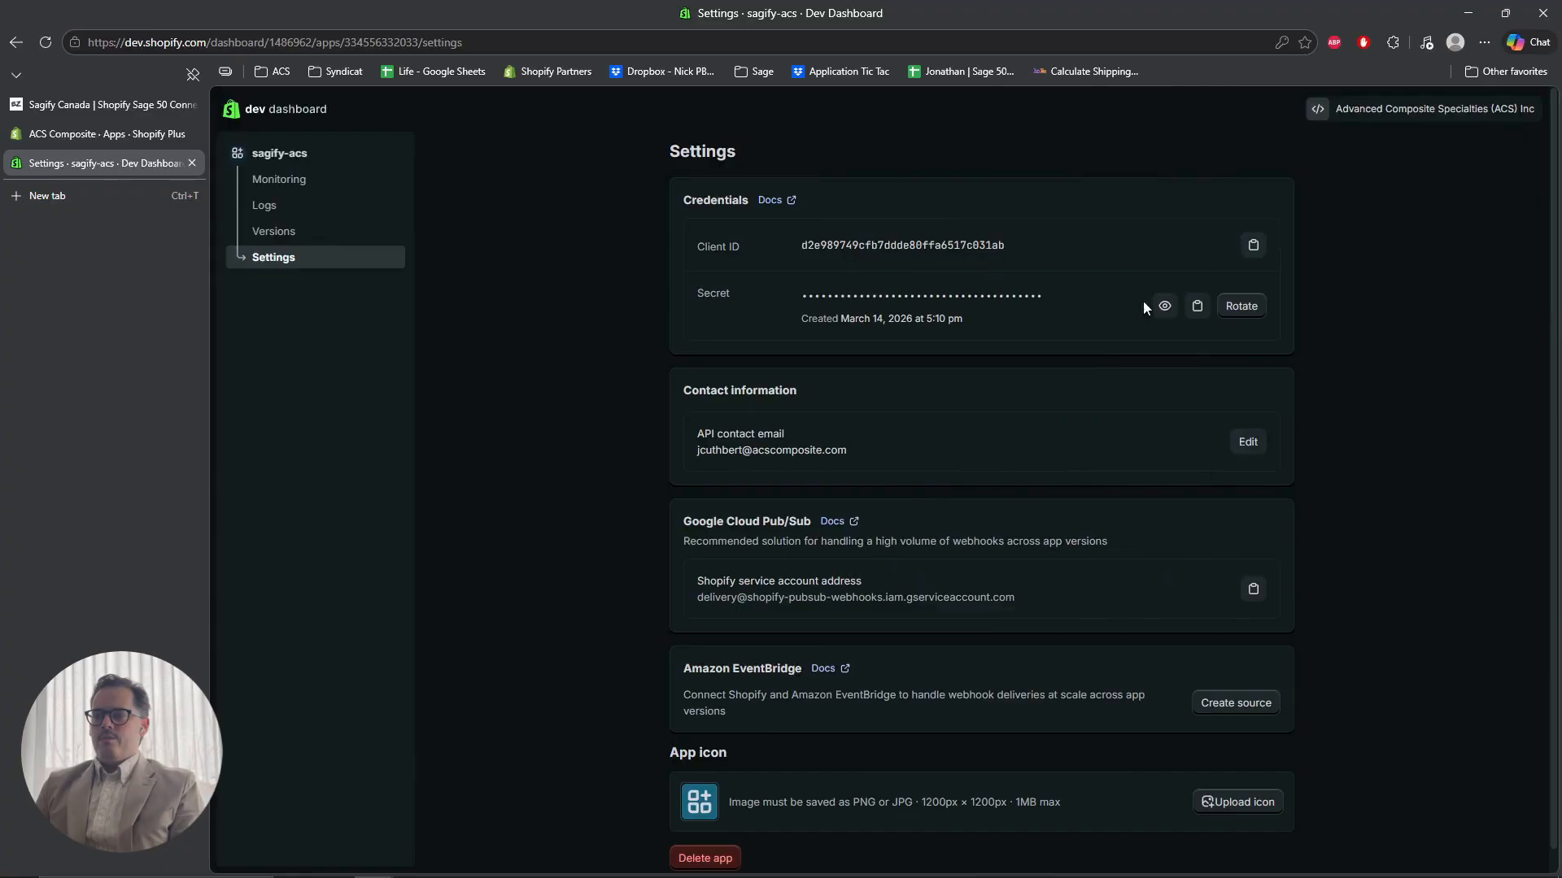
pyautogui.click(1197, 306)
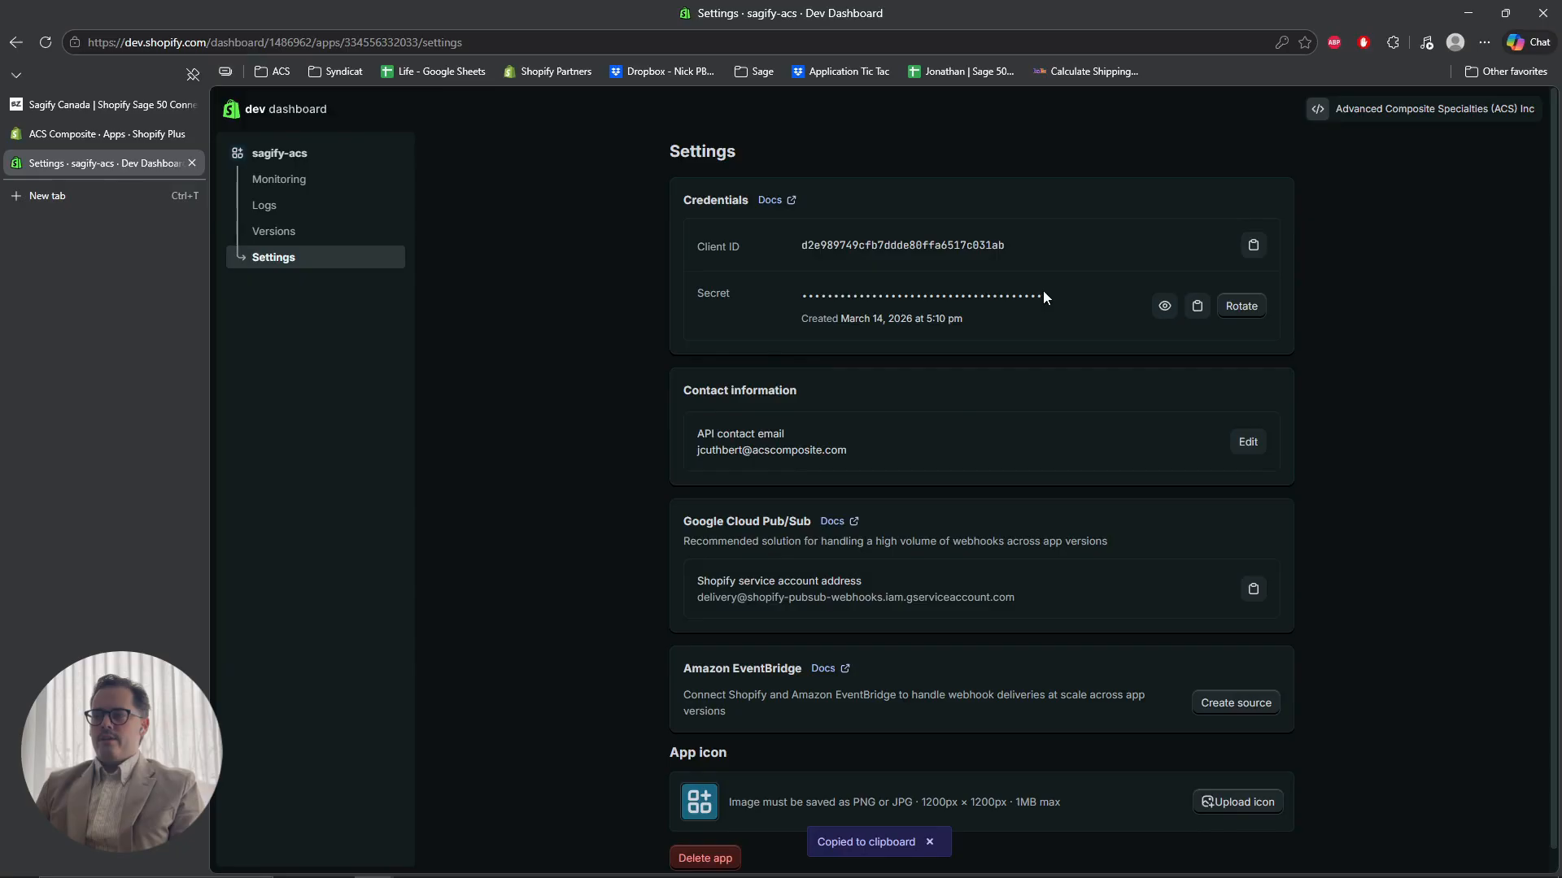
pyautogui.moveTo(1042, 298); pyautogui.dragTo(787, 296)
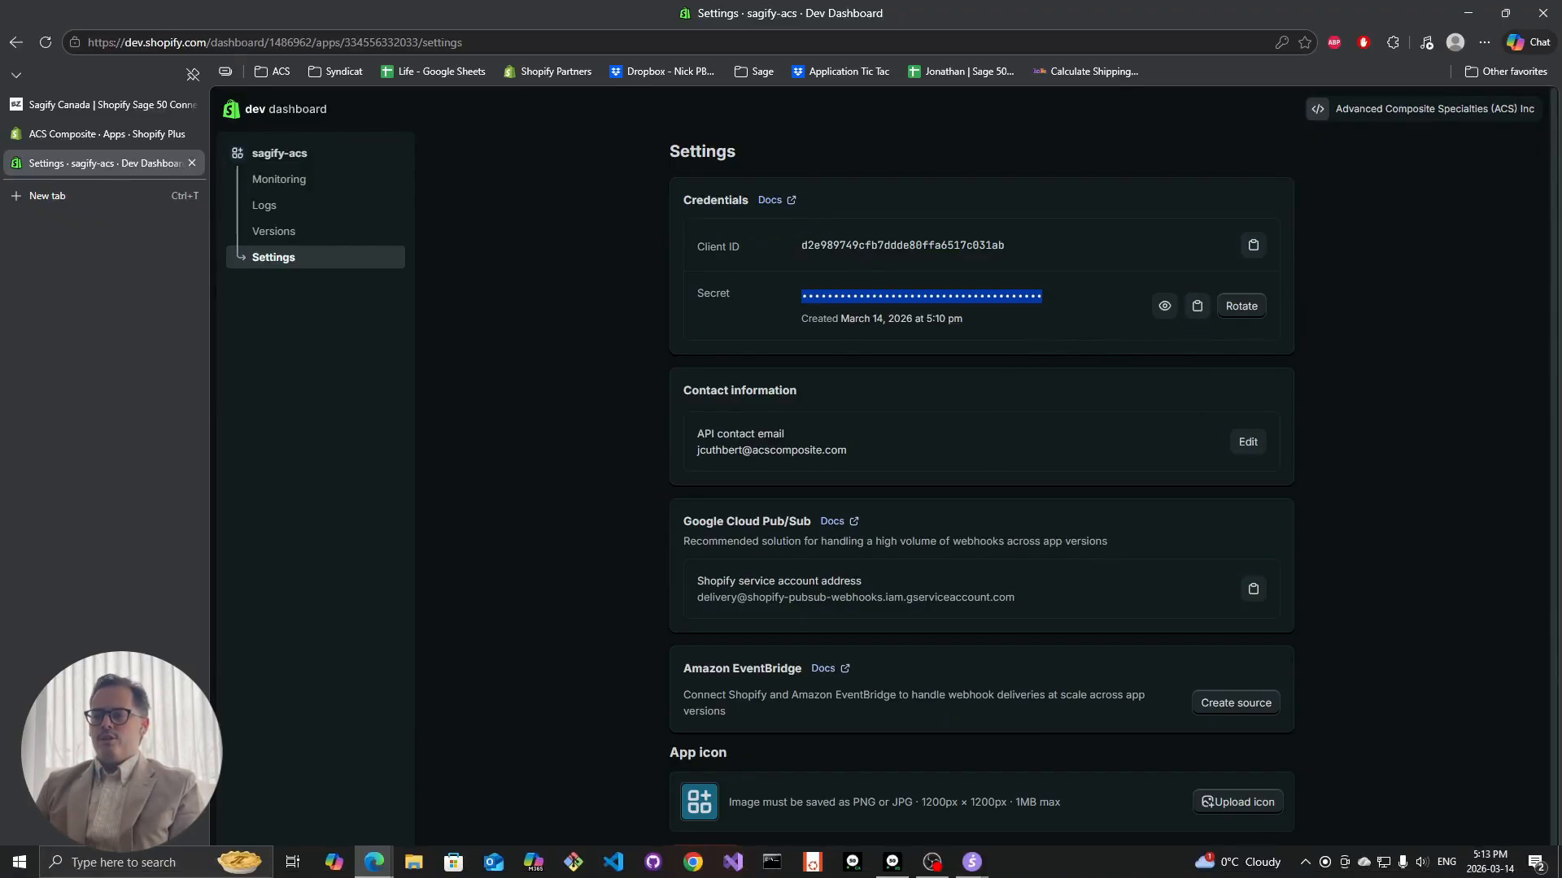
pyautogui.click(971, 862)
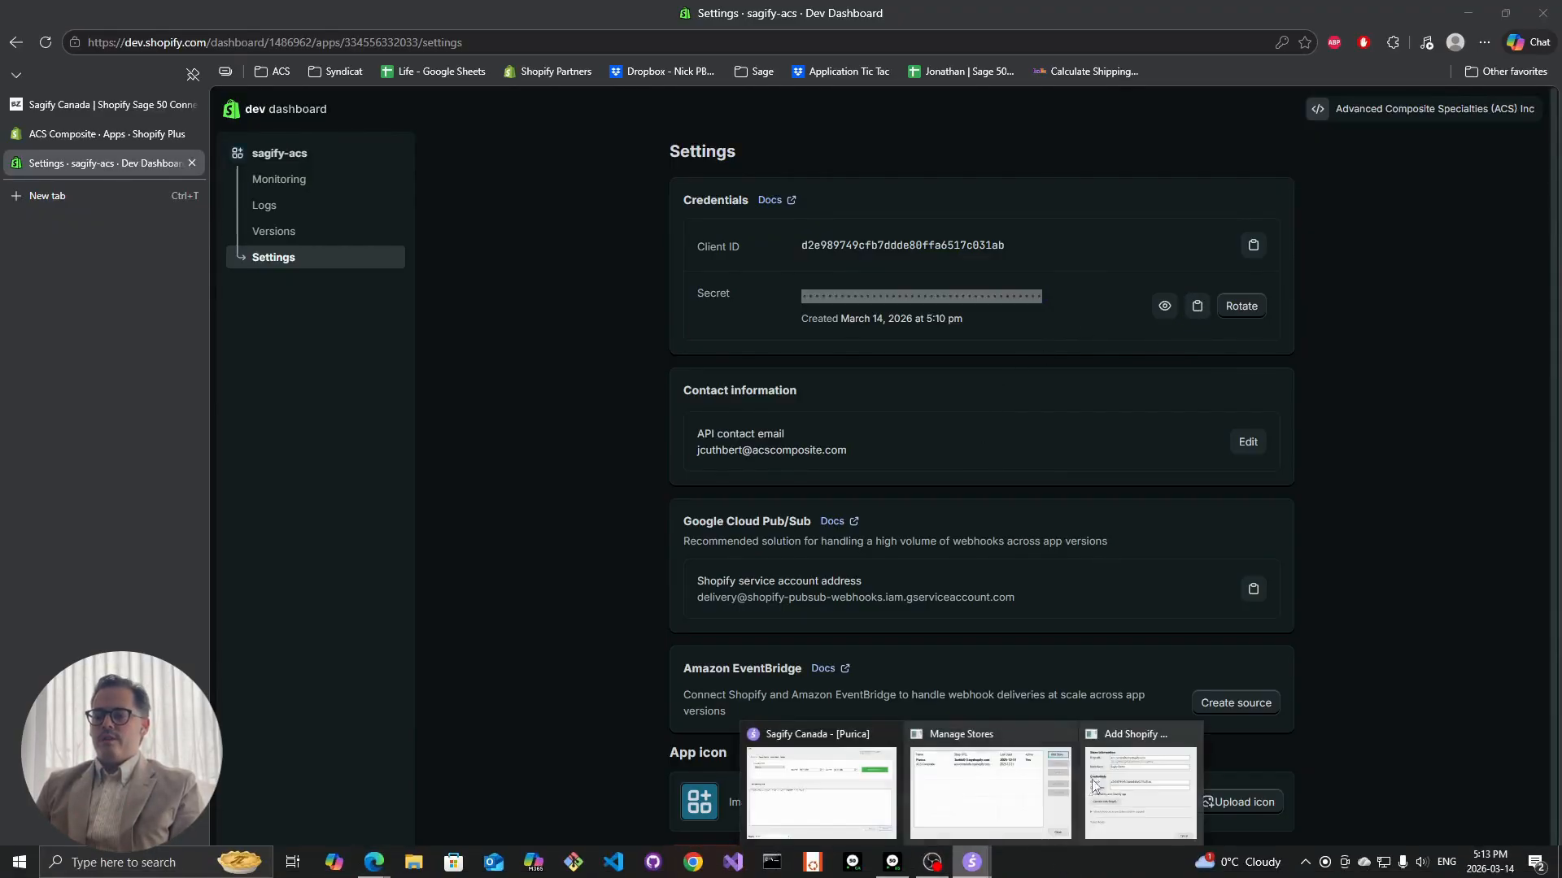
pyautogui.click(1196, 306)
pyautogui.click(973, 861)
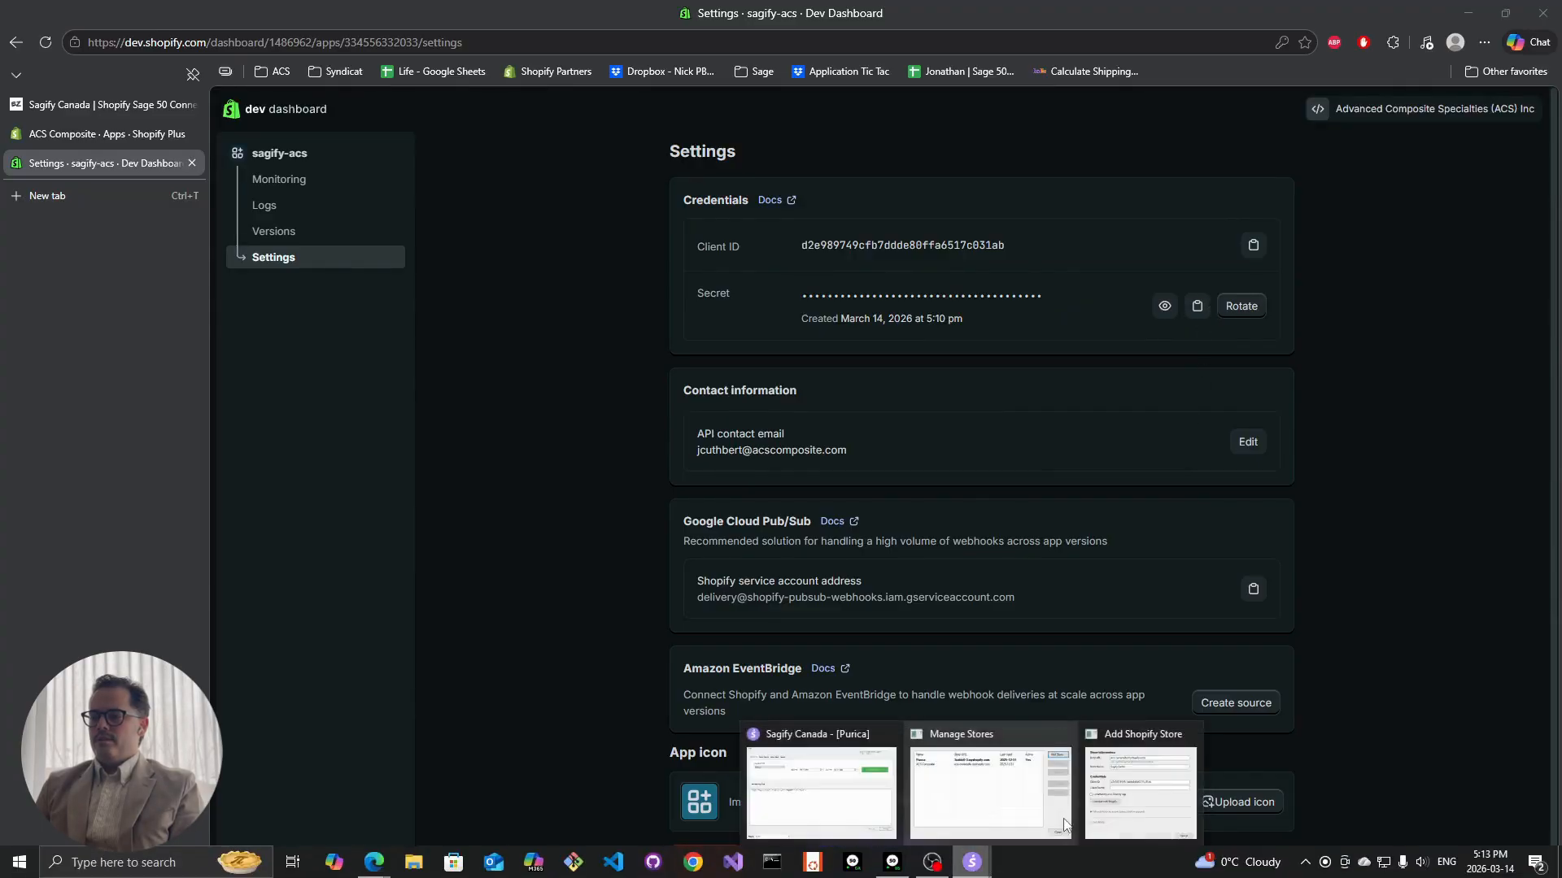
pyautogui.click(1106, 793)
pyautogui.press('Tab')
pyautogui.hotkey('ctrl', 'v')
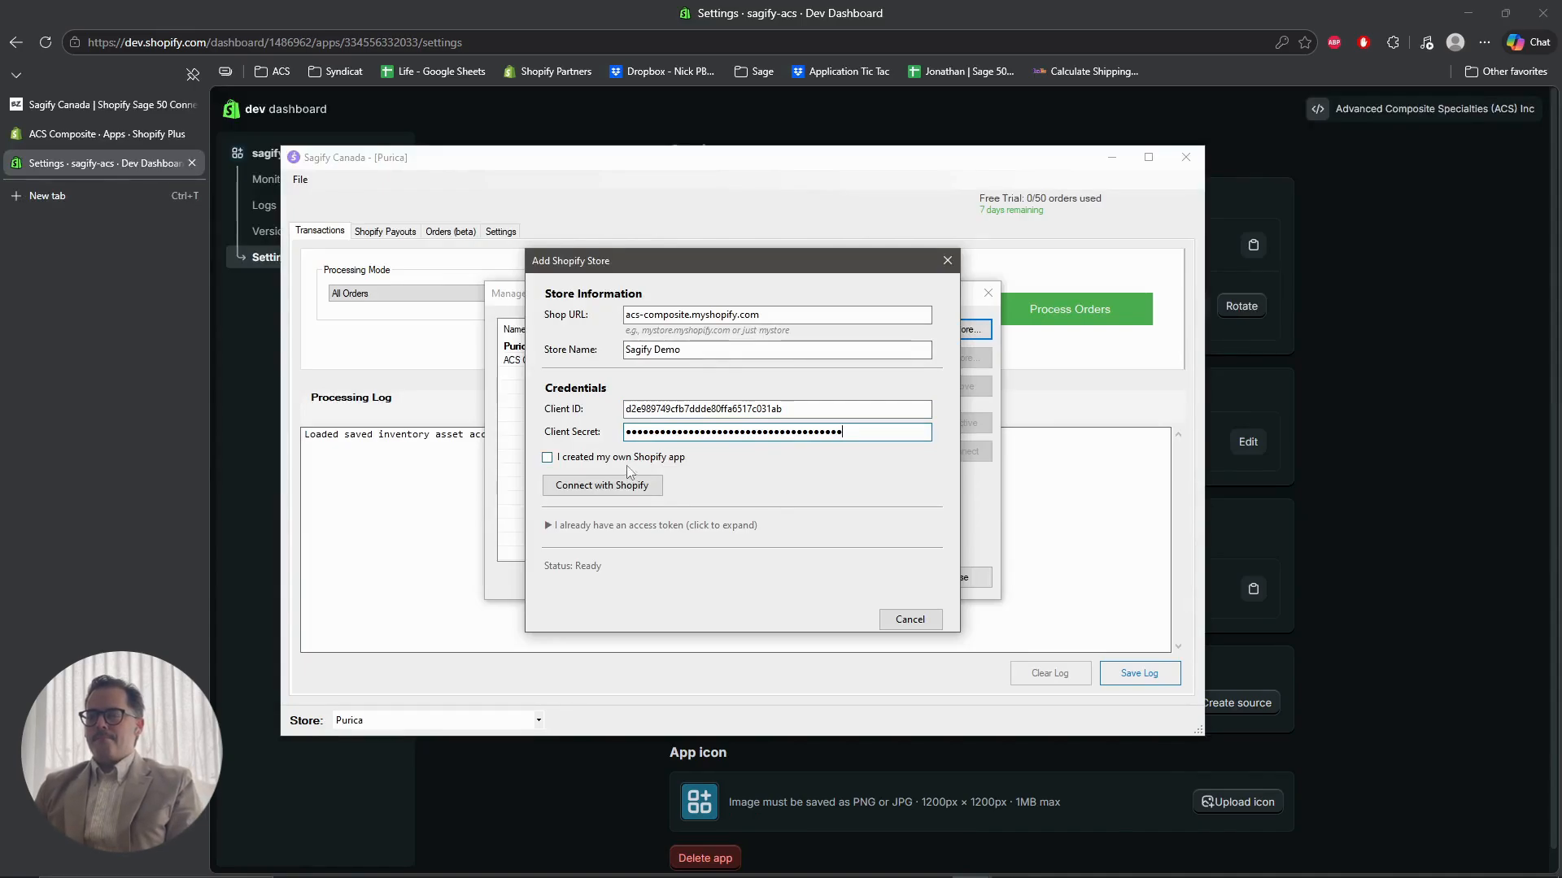
# Mark the store as using a self-created Shopify app, try connecting with Shopify, and decline opening the Dev Dashboard.
pyautogui.click(547, 458)
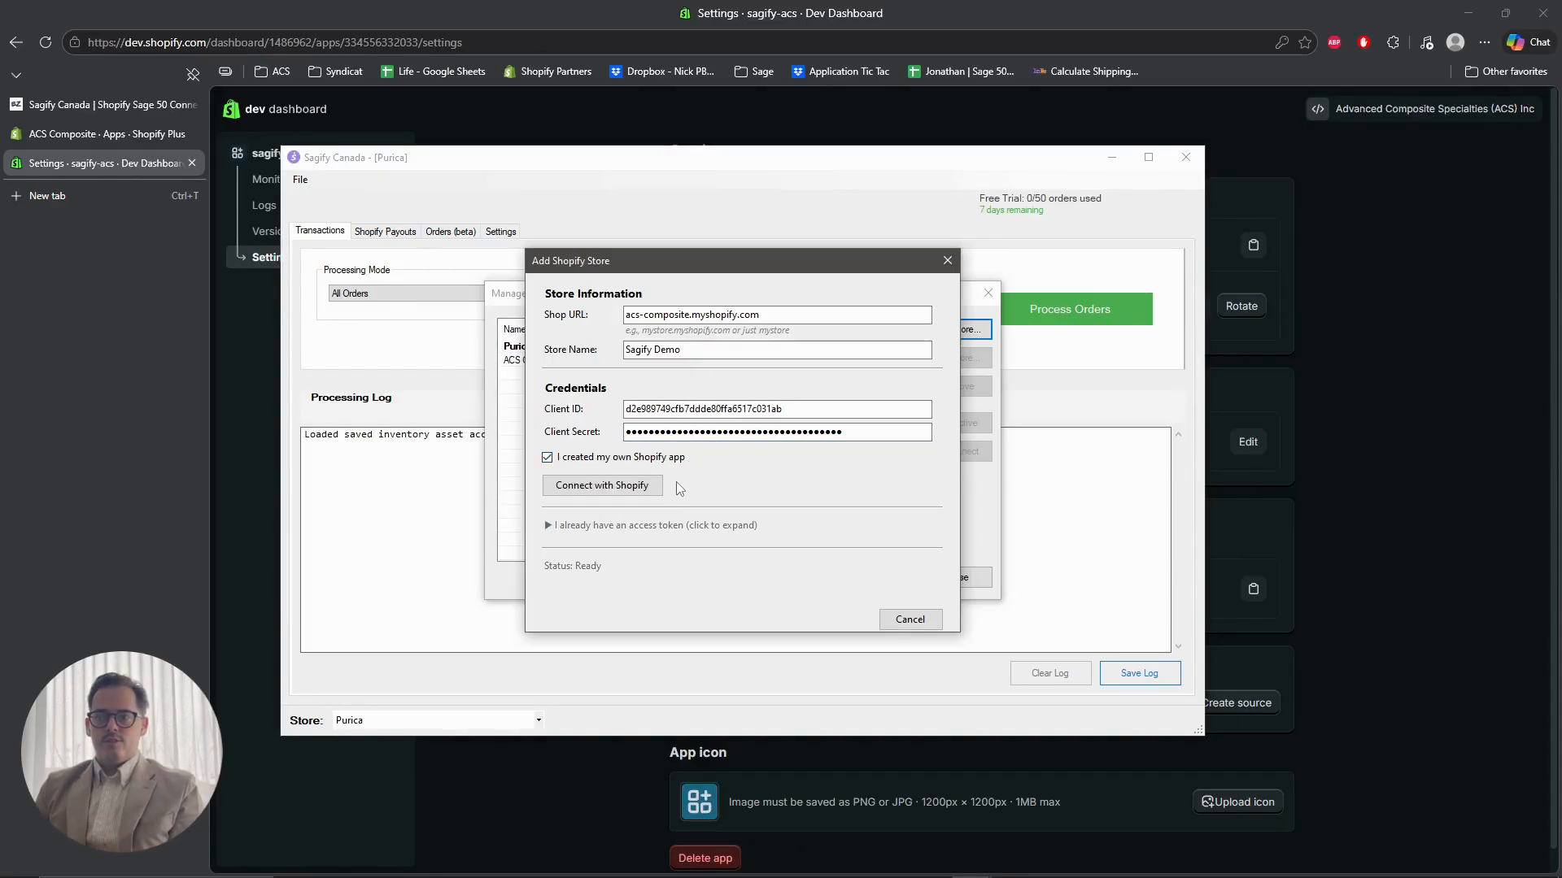
pyautogui.click(592, 488)
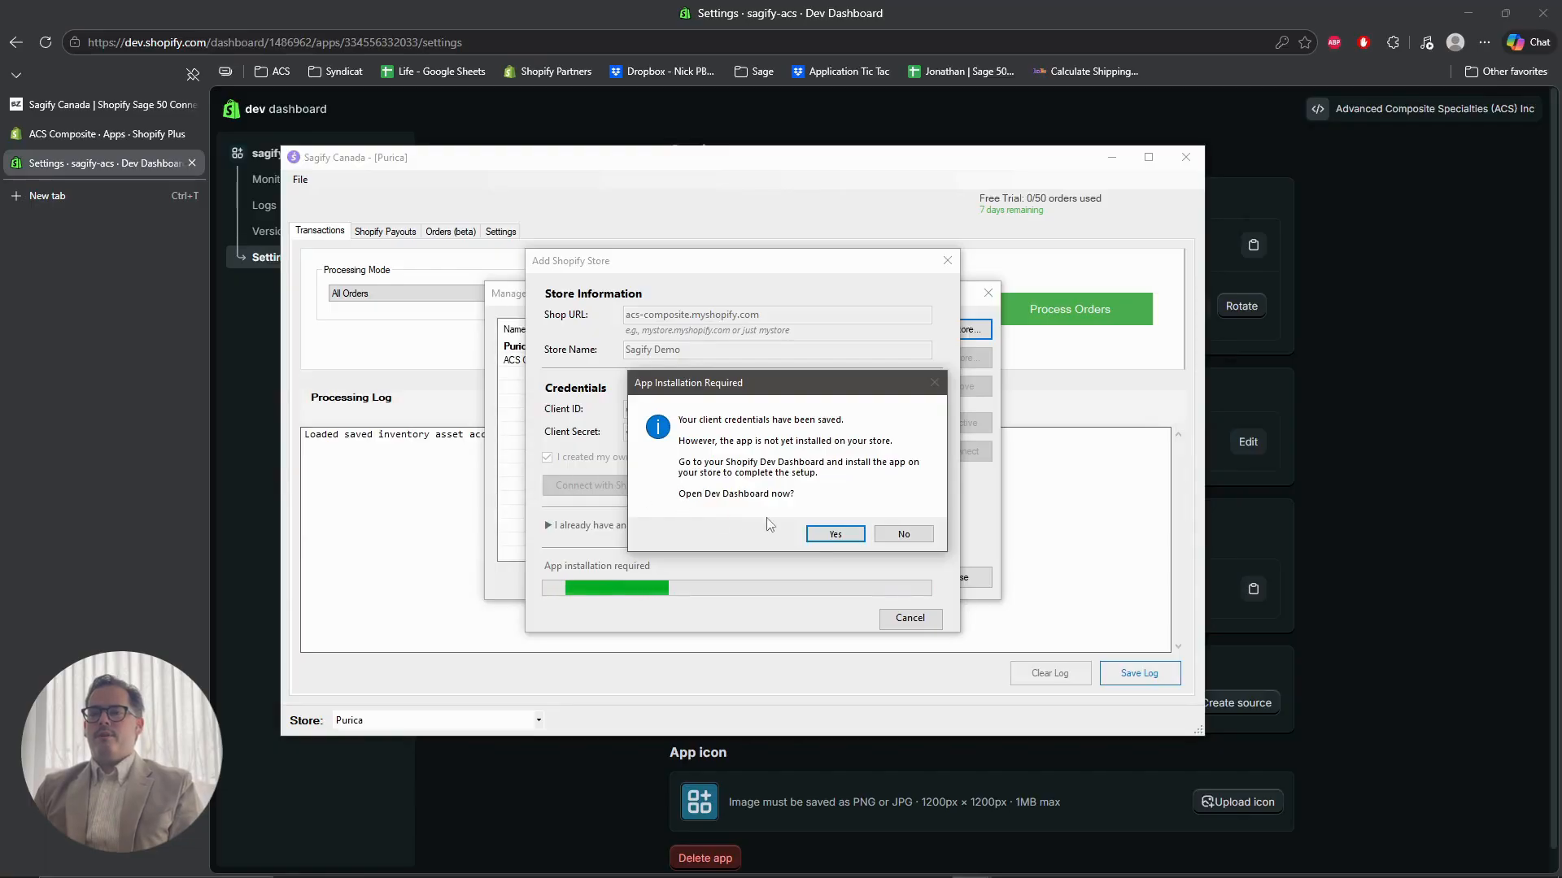
pyautogui.click(897, 536)
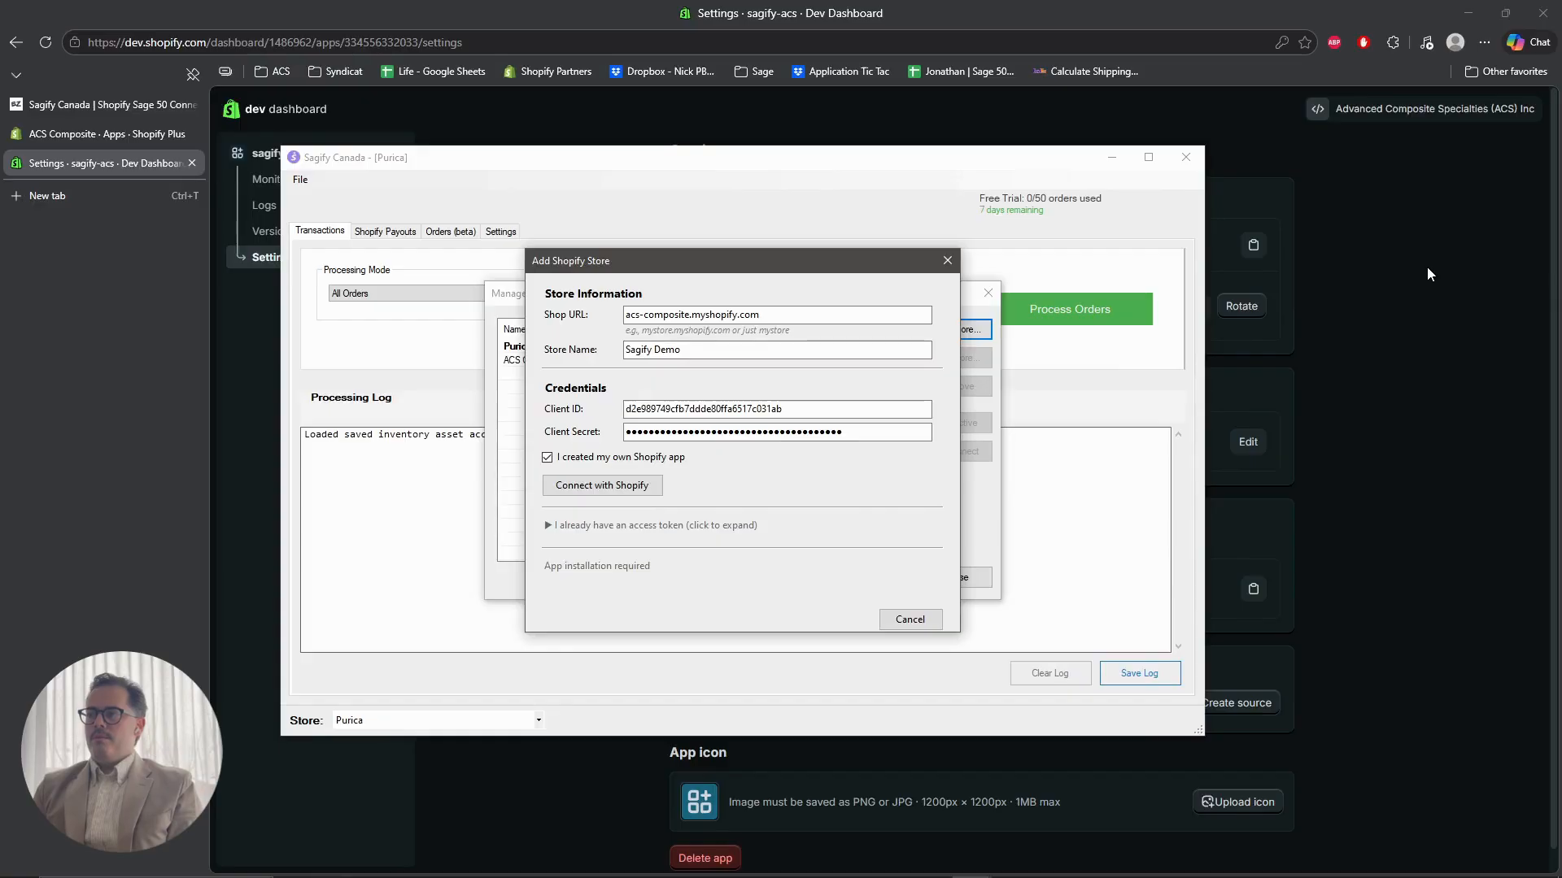
# Switch to the Shopify Dev Dashboard and install the sagify-acs app on the ACS Composite store from the app's overview.
pyautogui.click(1426, 266)
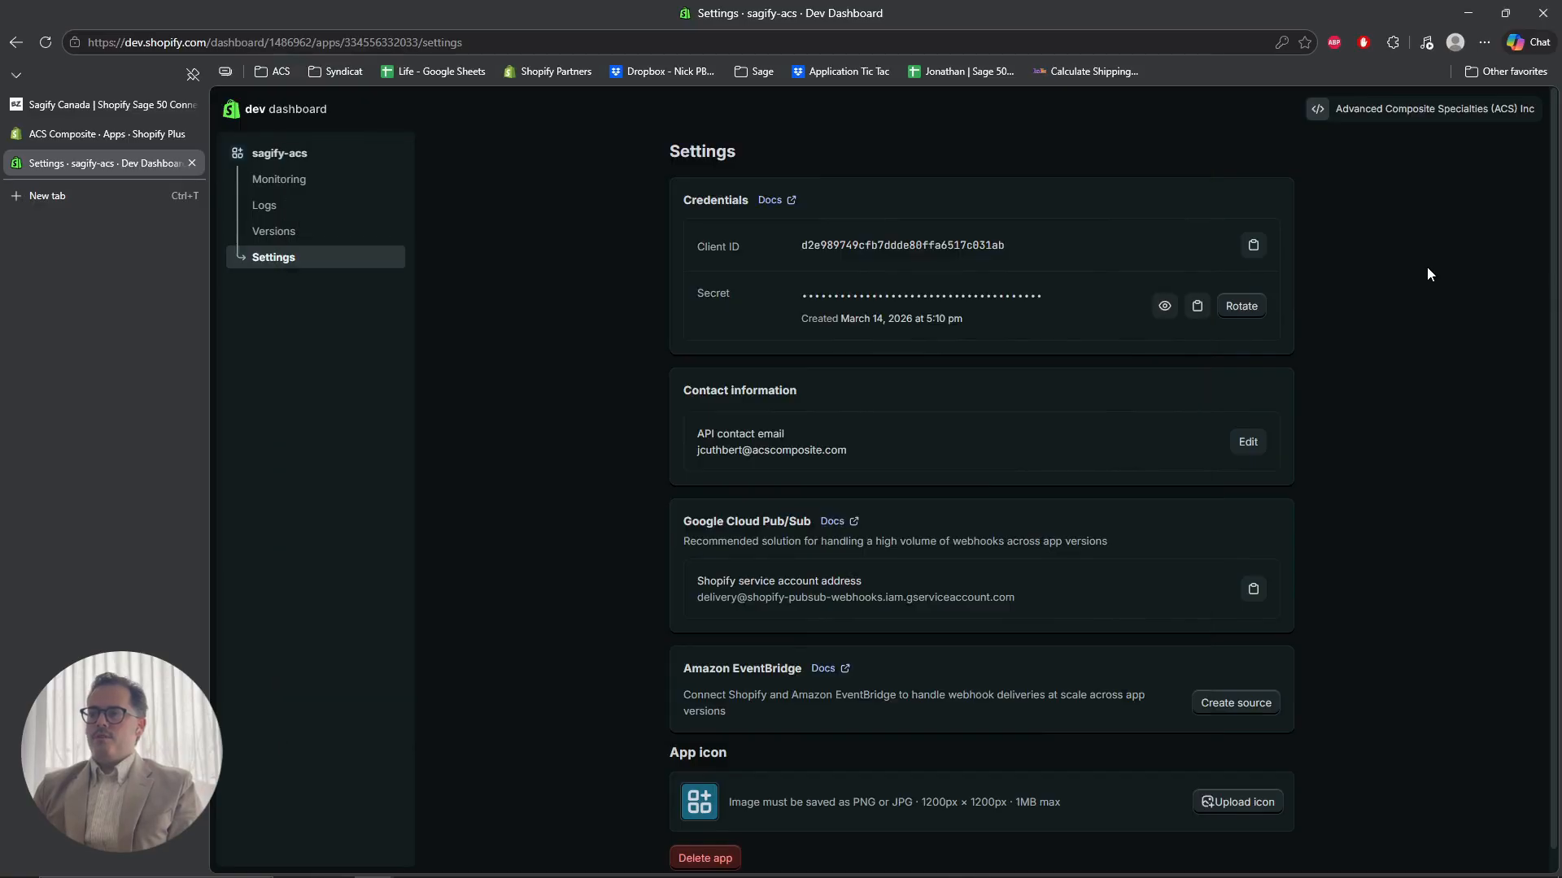
pyautogui.click(274, 157)
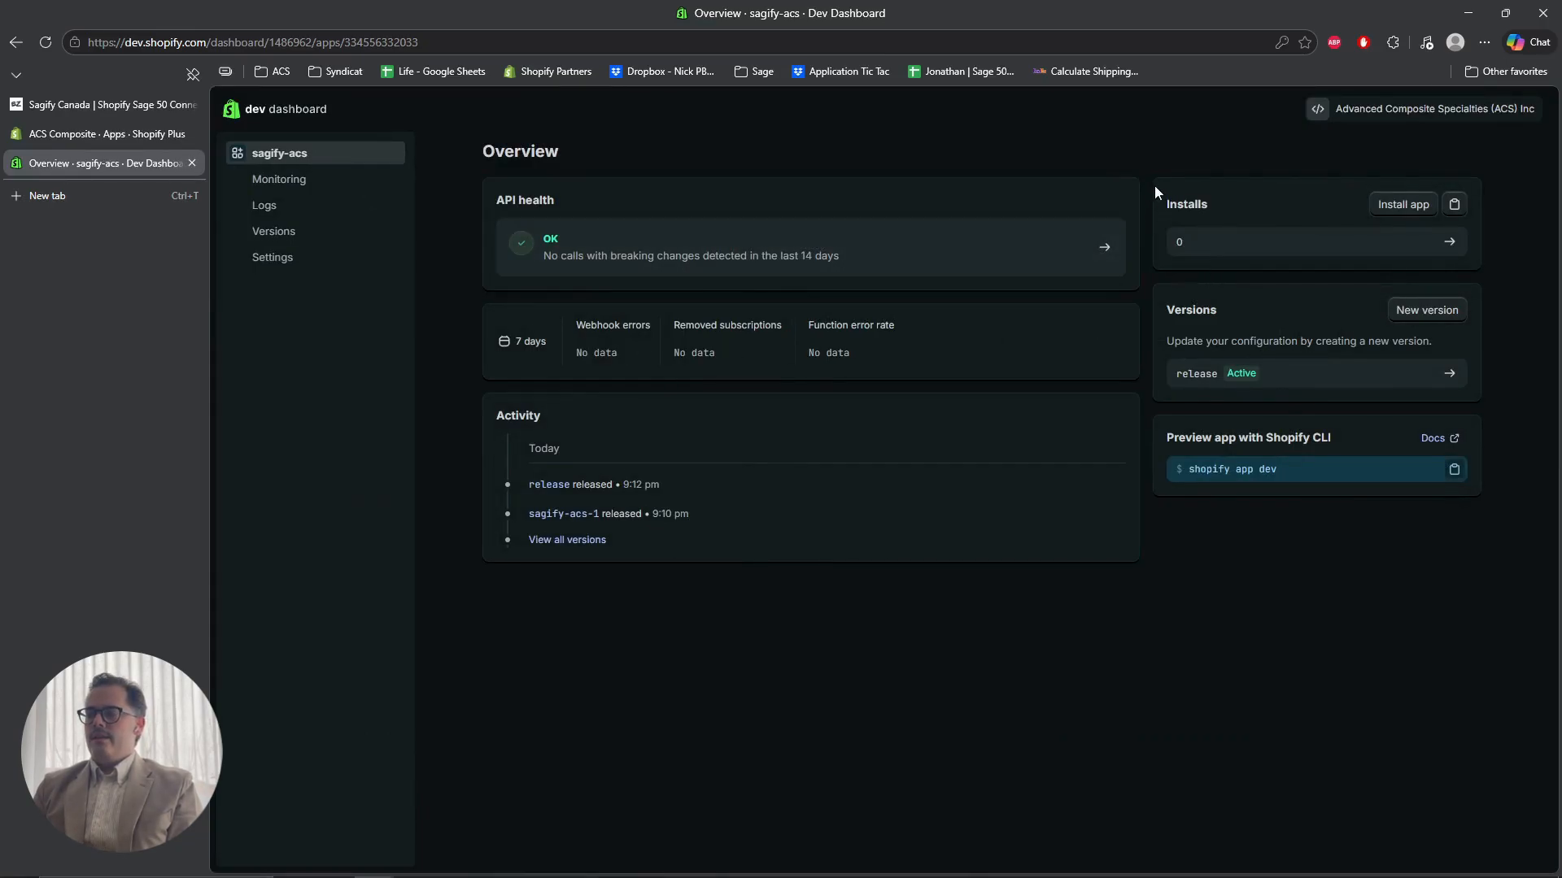
pyautogui.moveTo(1156, 192); pyautogui.dragTo(1217, 215)
pyautogui.click(1344, 208)
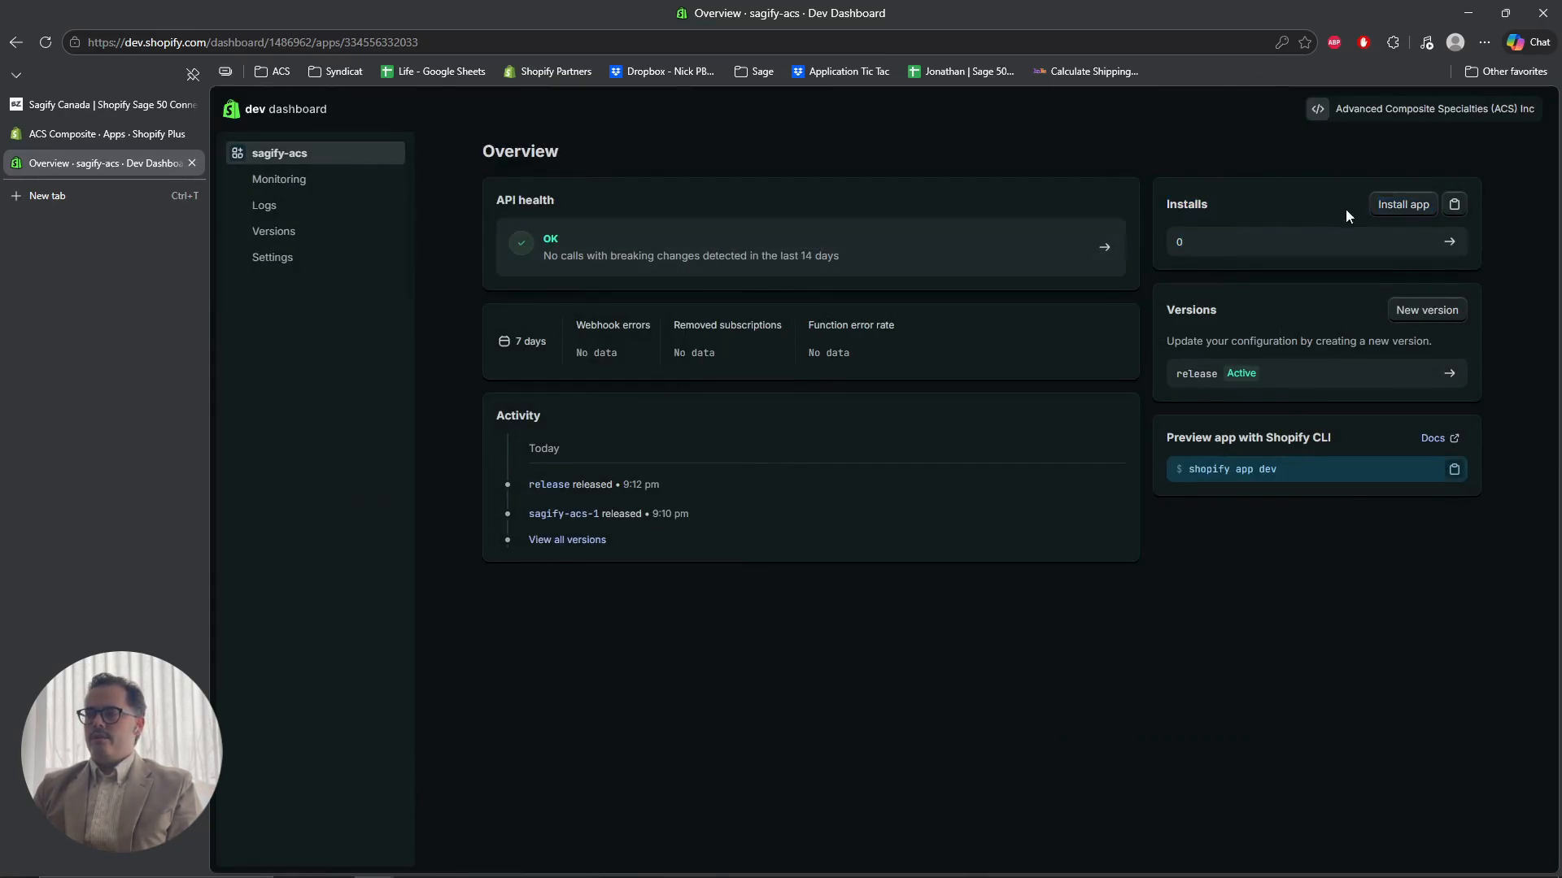
pyautogui.click(1397, 210)
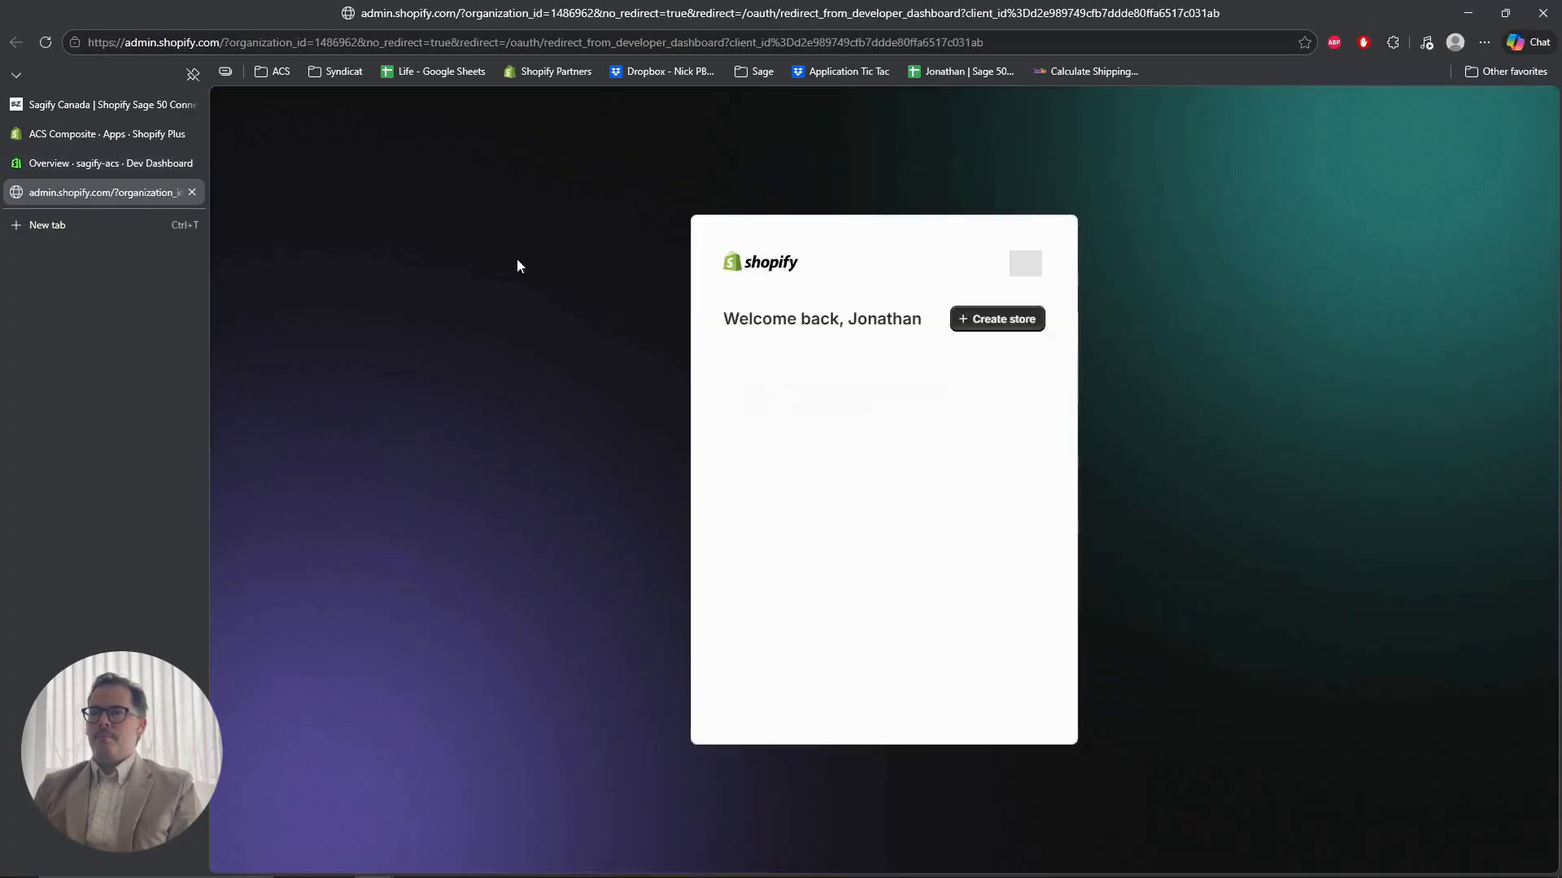
pyautogui.click(793, 537)
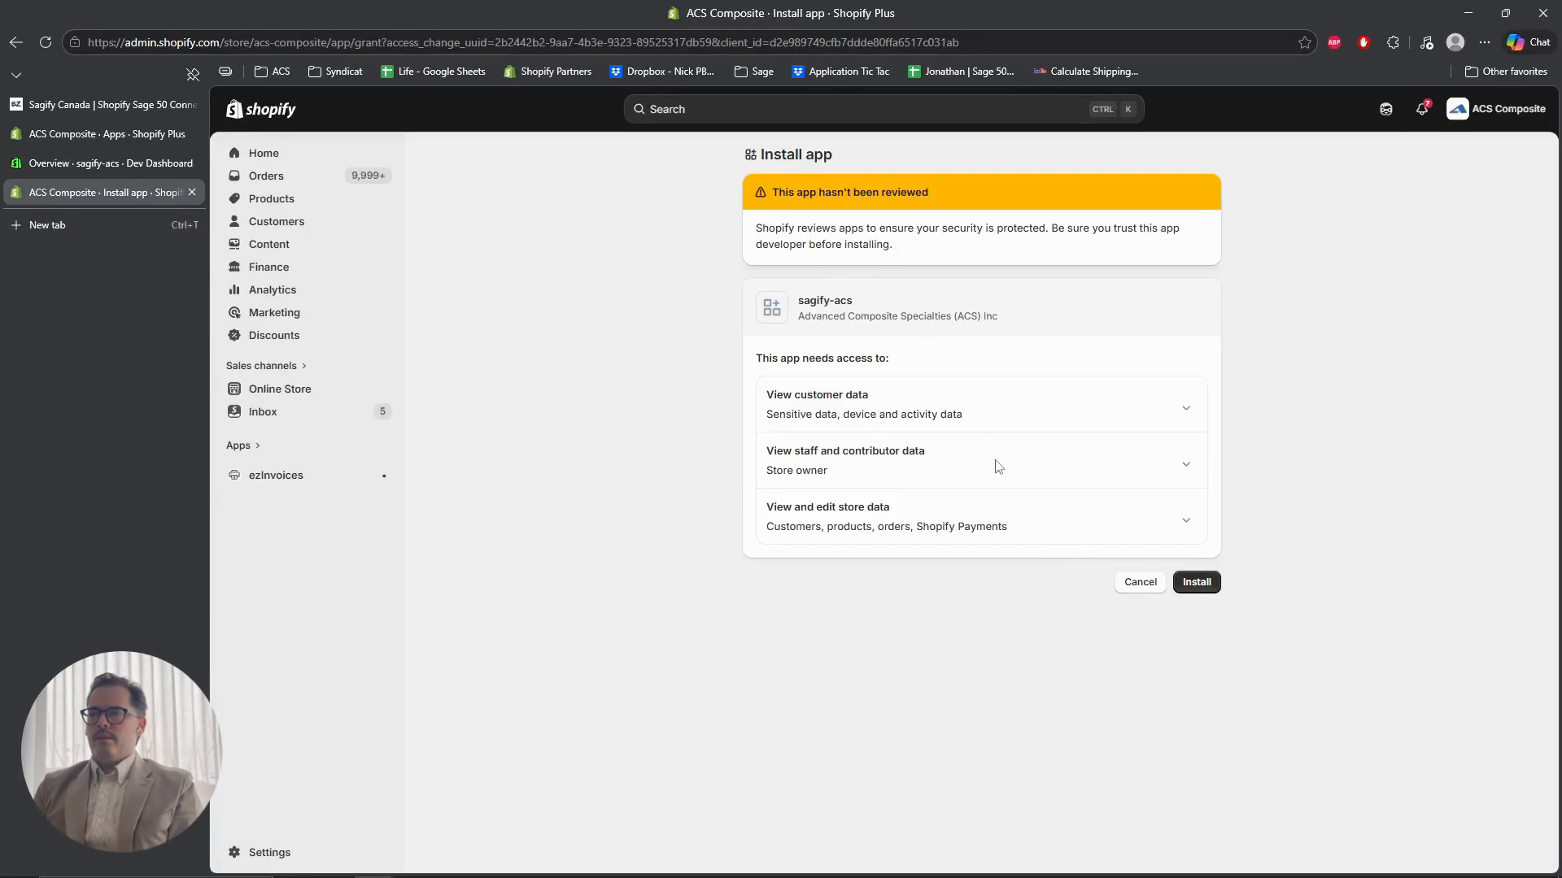
pyautogui.moveTo(913, 319); pyautogui.dragTo(799, 299)
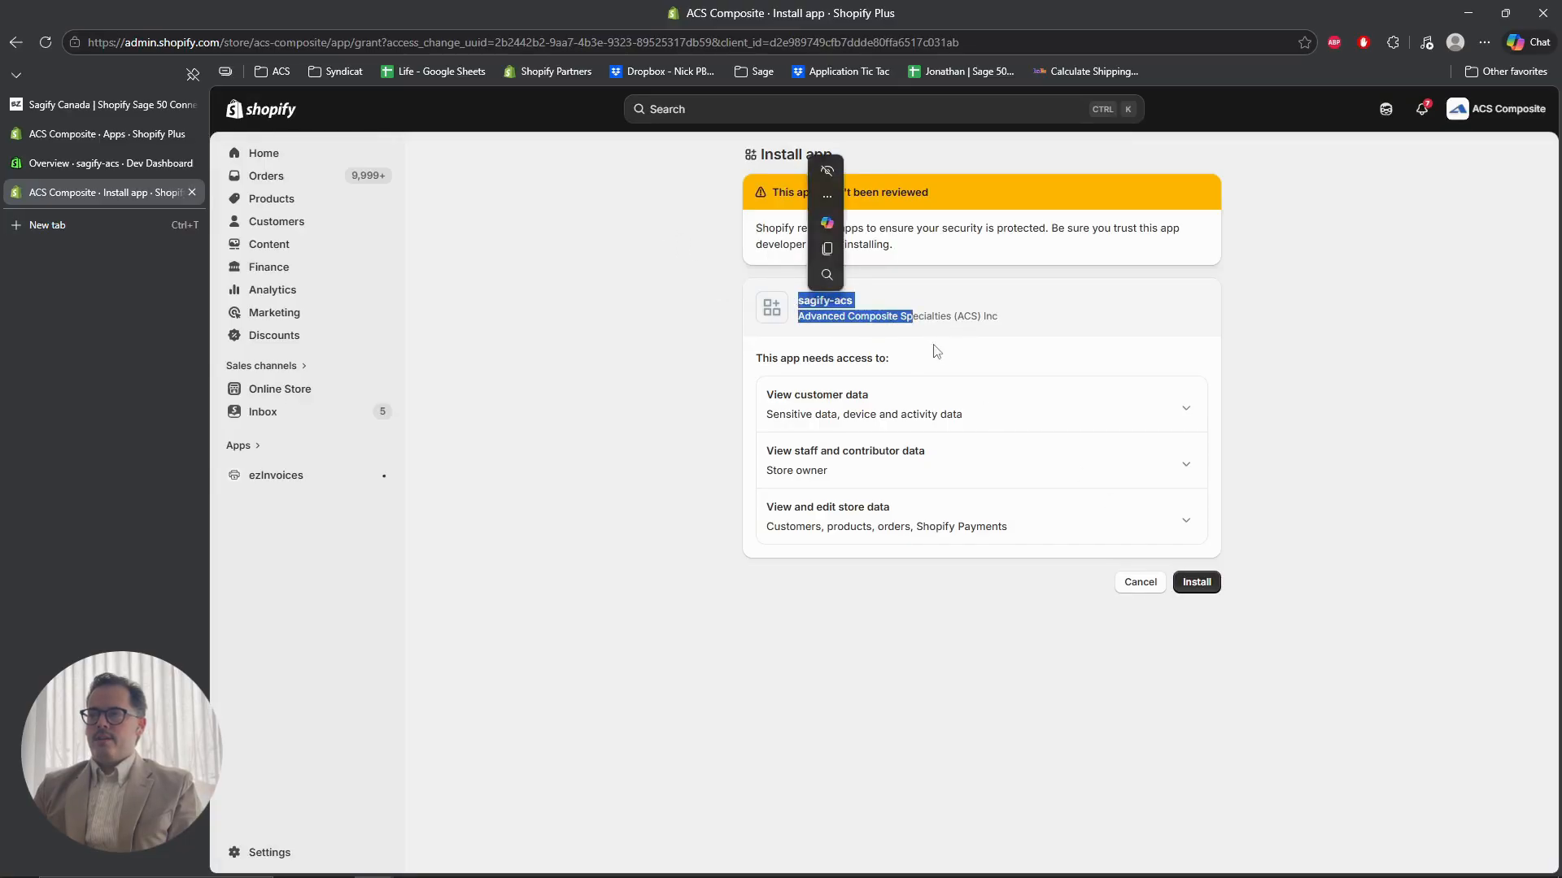
pyautogui.click(932, 337)
pyautogui.click(1201, 592)
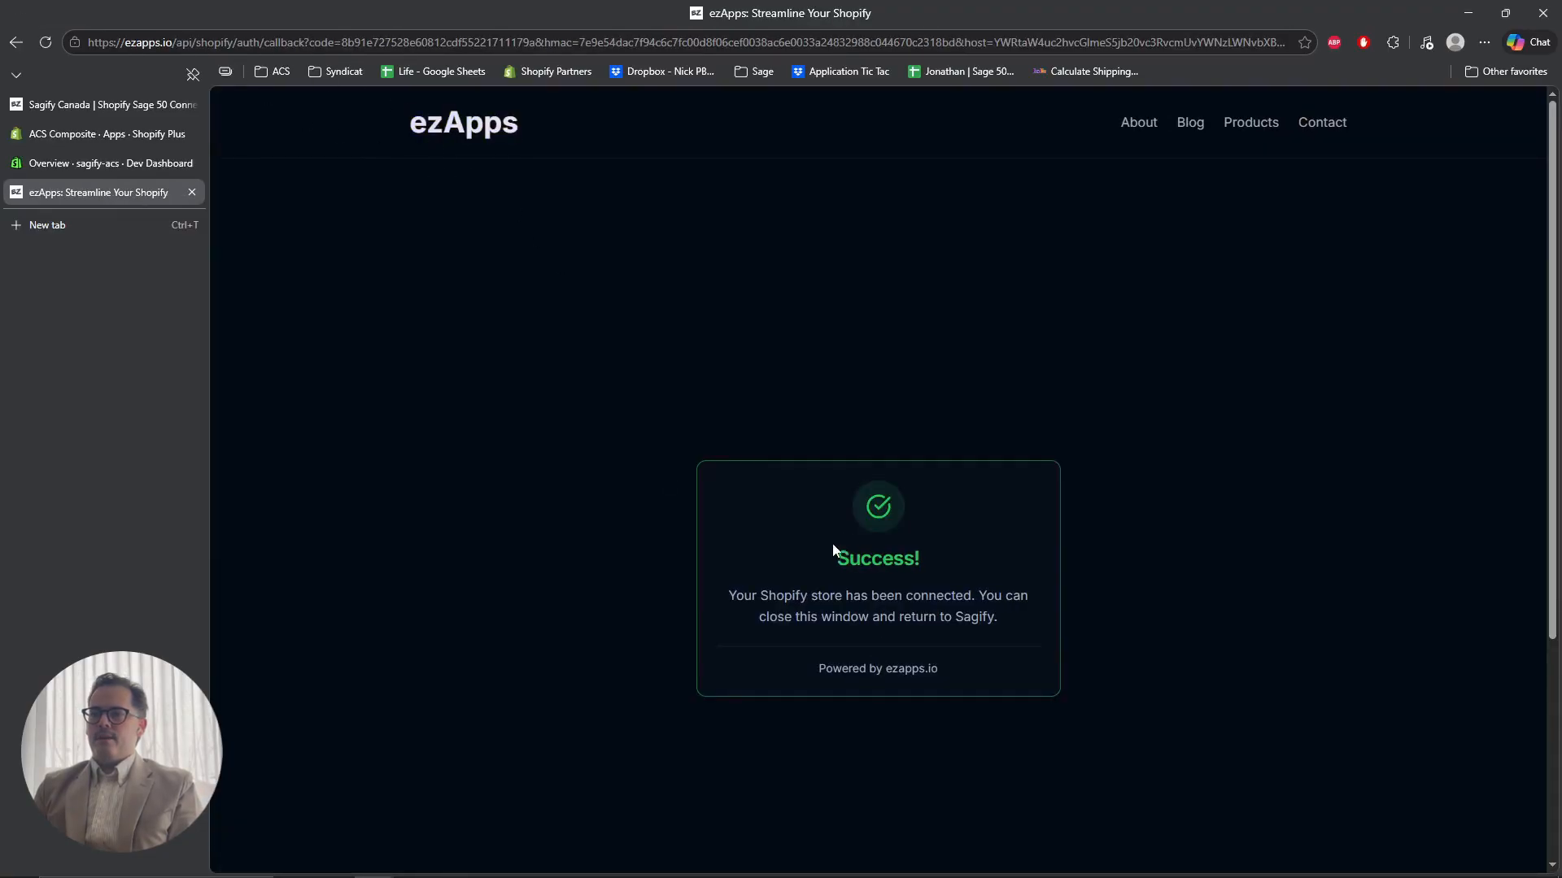
# Close the ezApps connection page, return to Sagify Canada, and connect the Sagify Demo store with Shopify.
pyautogui.moveTo(833, 547); pyautogui.dragTo(953, 649)
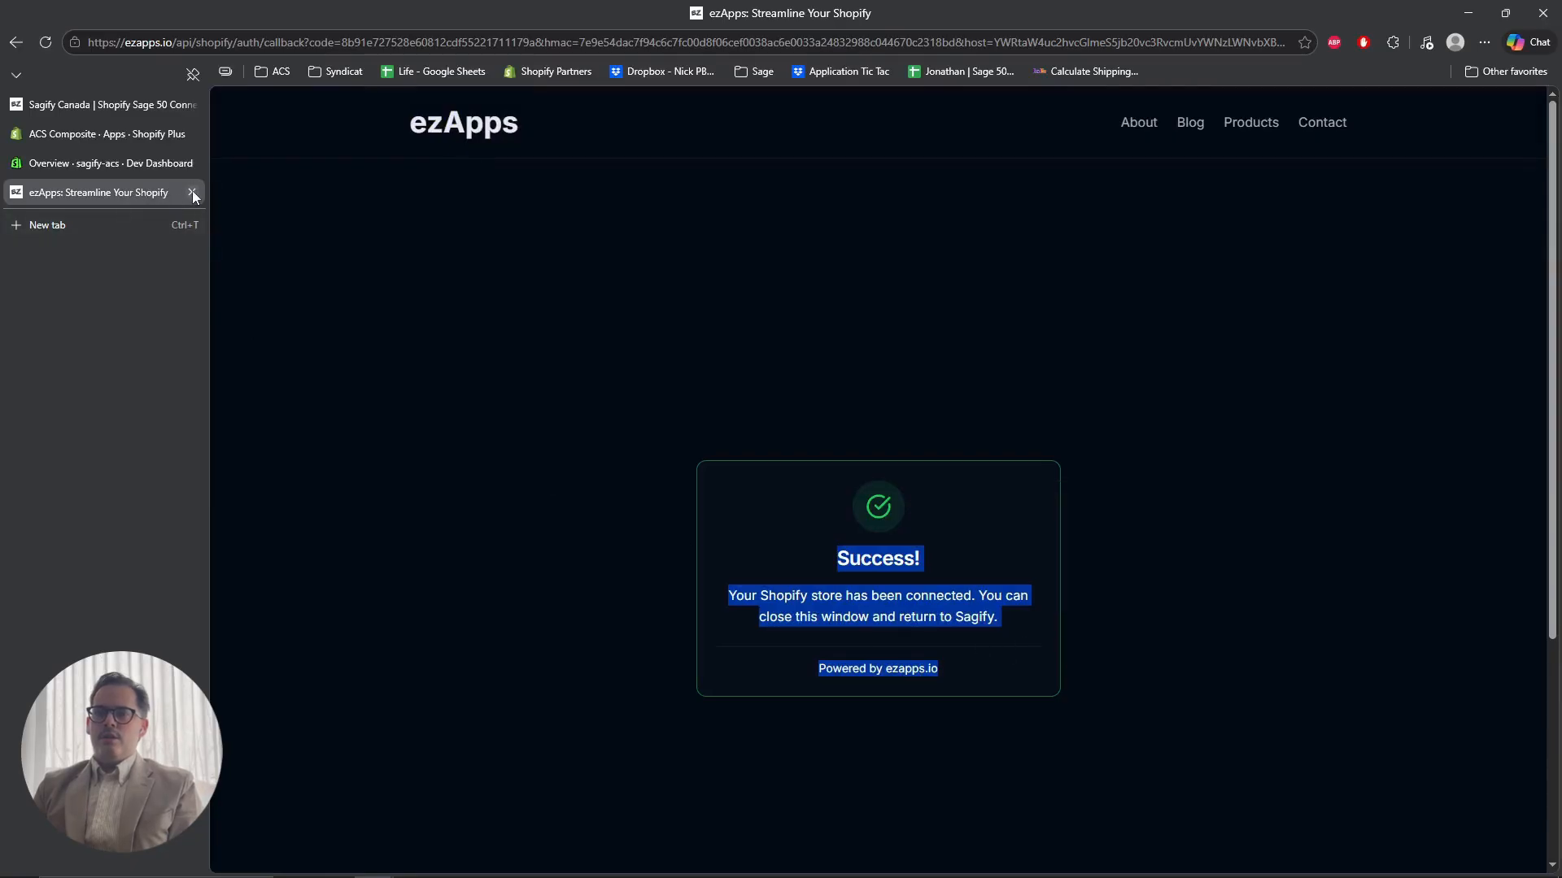
pyautogui.click(192, 192)
pyautogui.click(1476, 8)
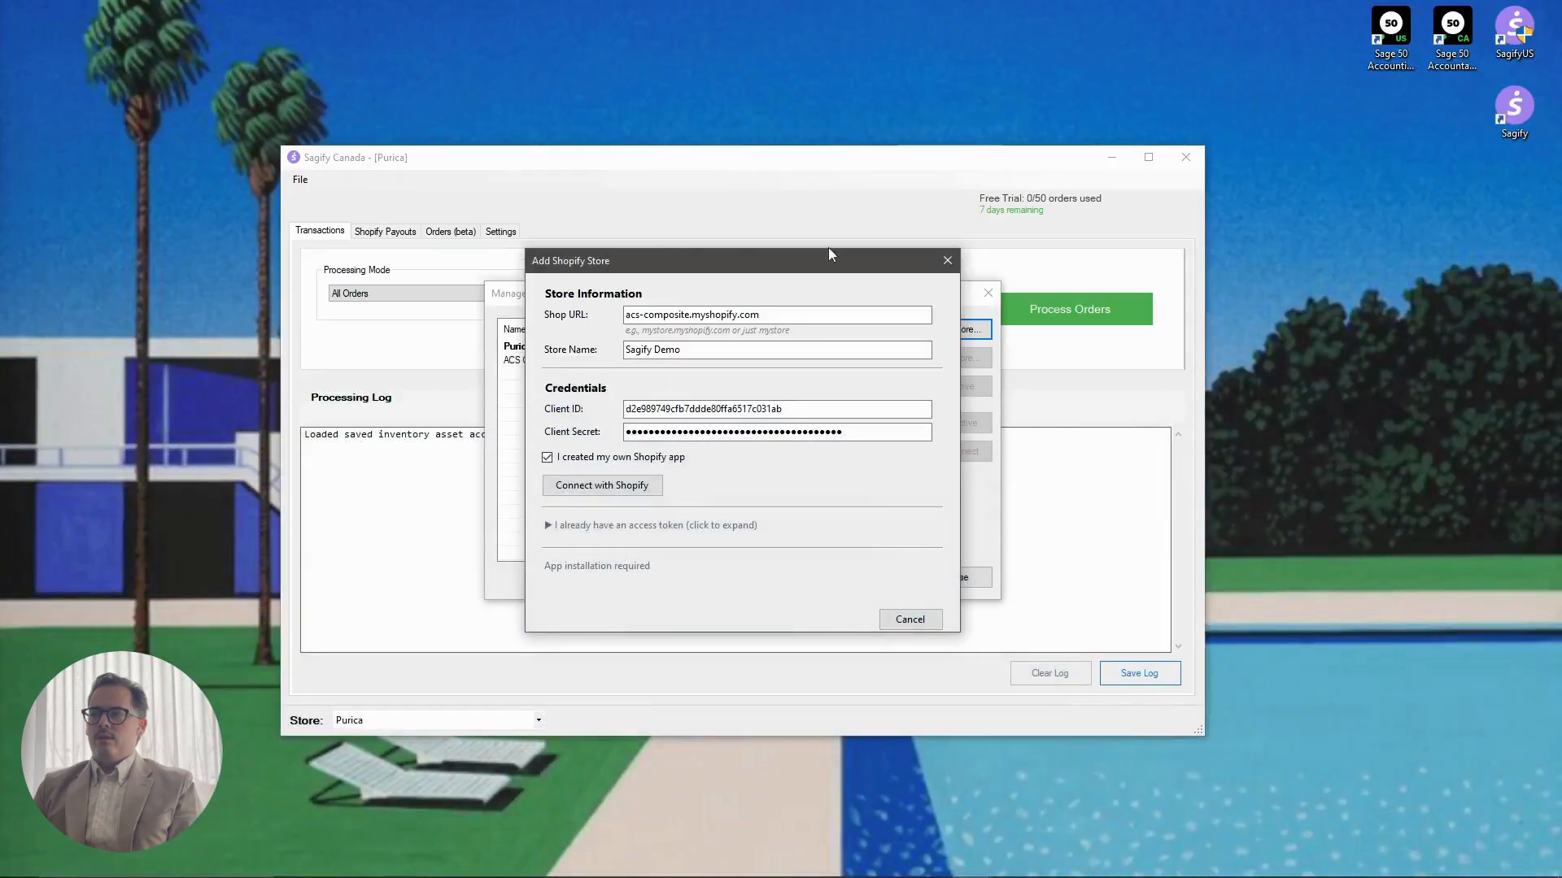
pyautogui.click(594, 490)
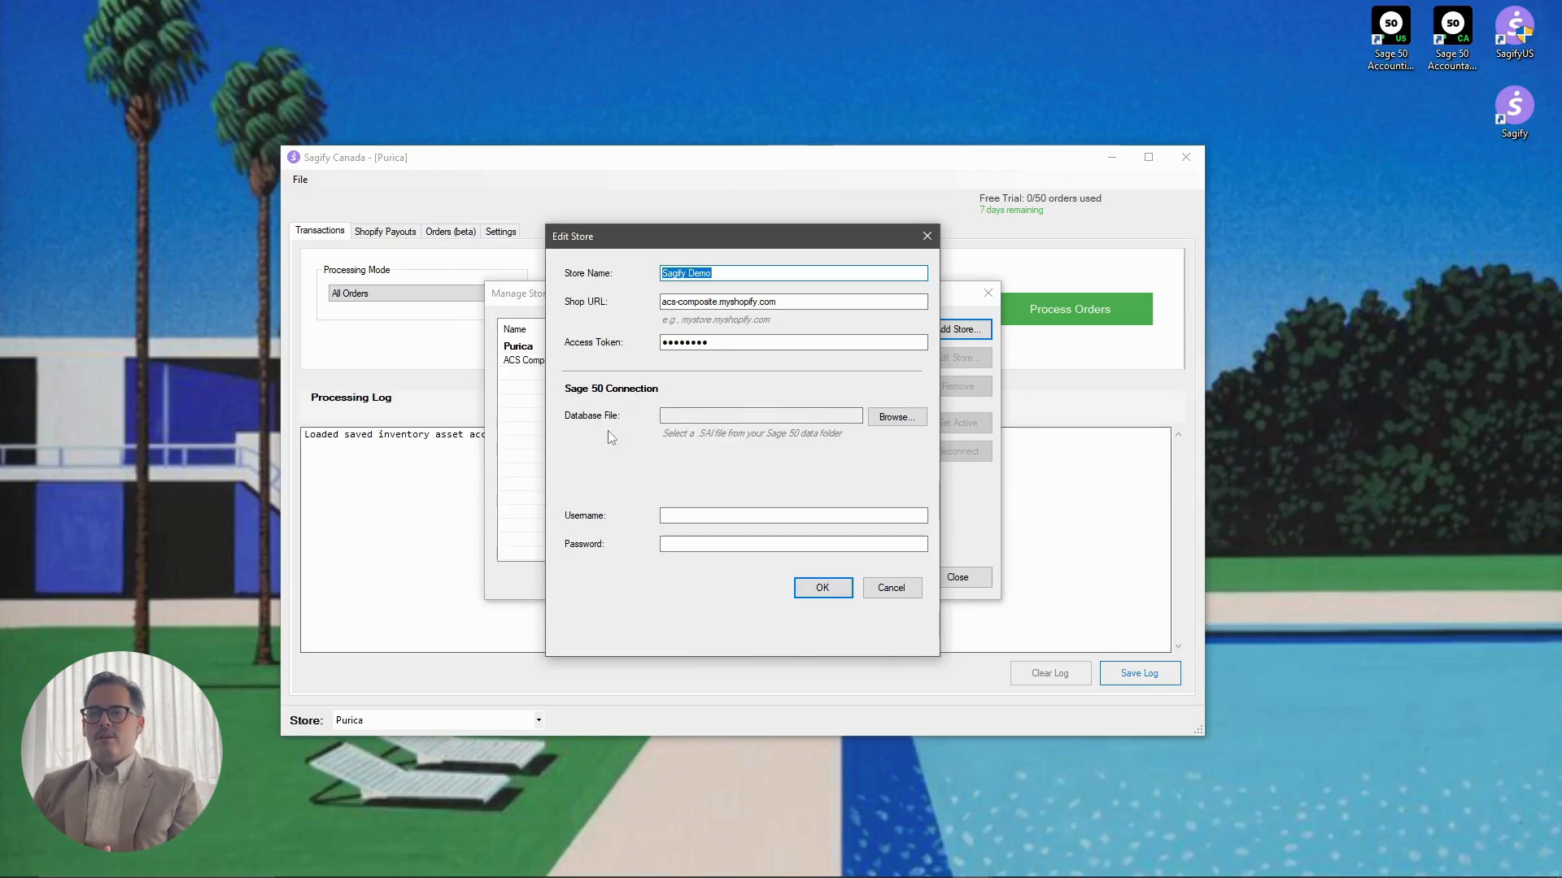
# Choose the ezApps Quantuam file in the Sage\Canada folder as the Sagify Demo store's Sage 50 database.
pyautogui.click(908, 426)
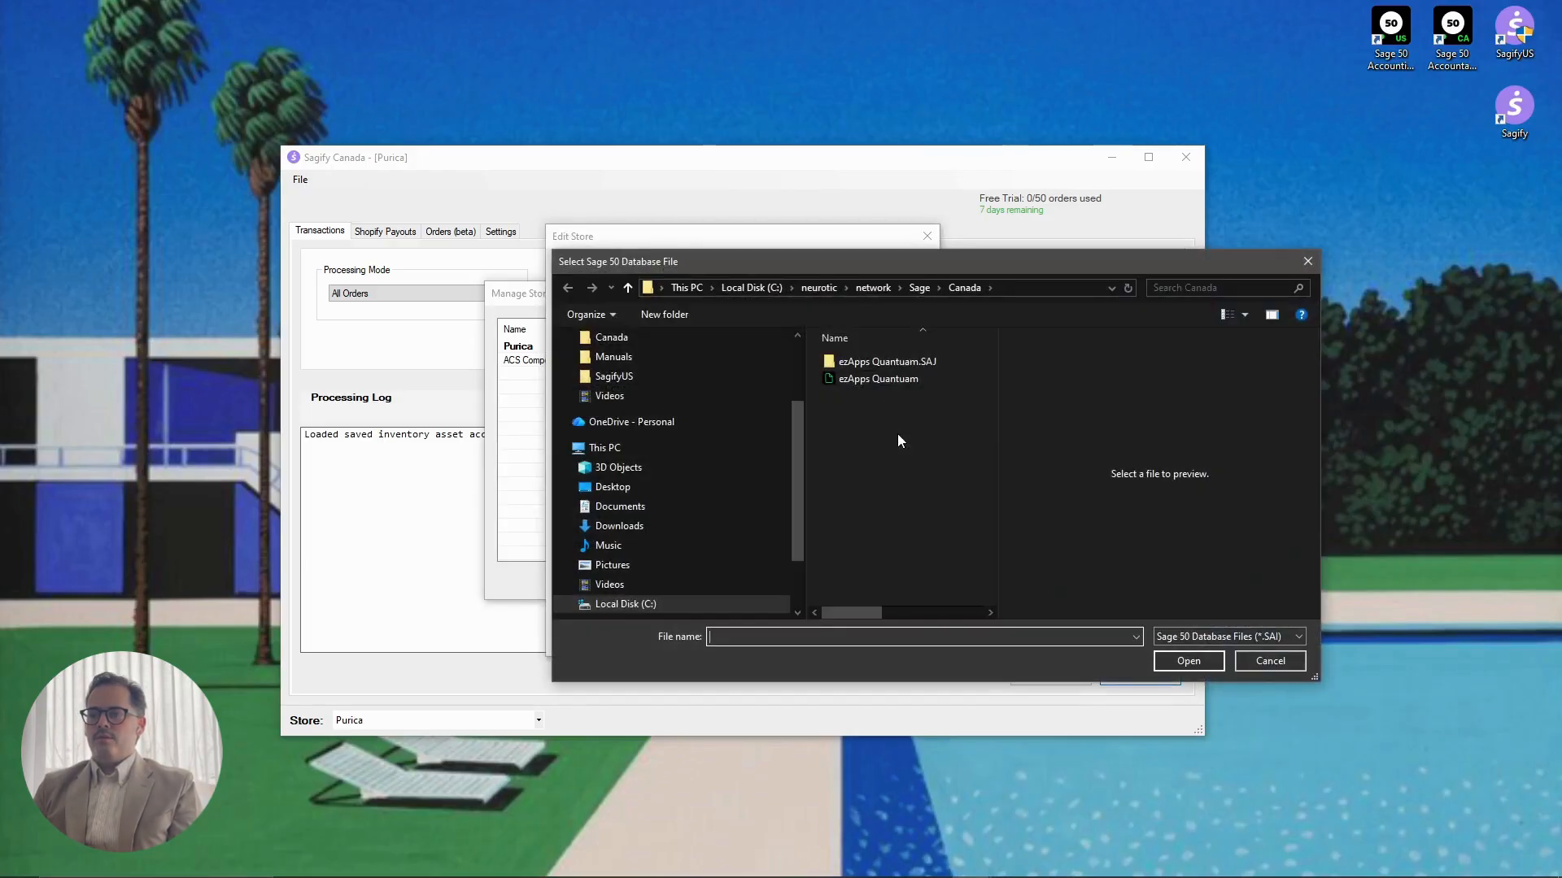
pyautogui.click(898, 386)
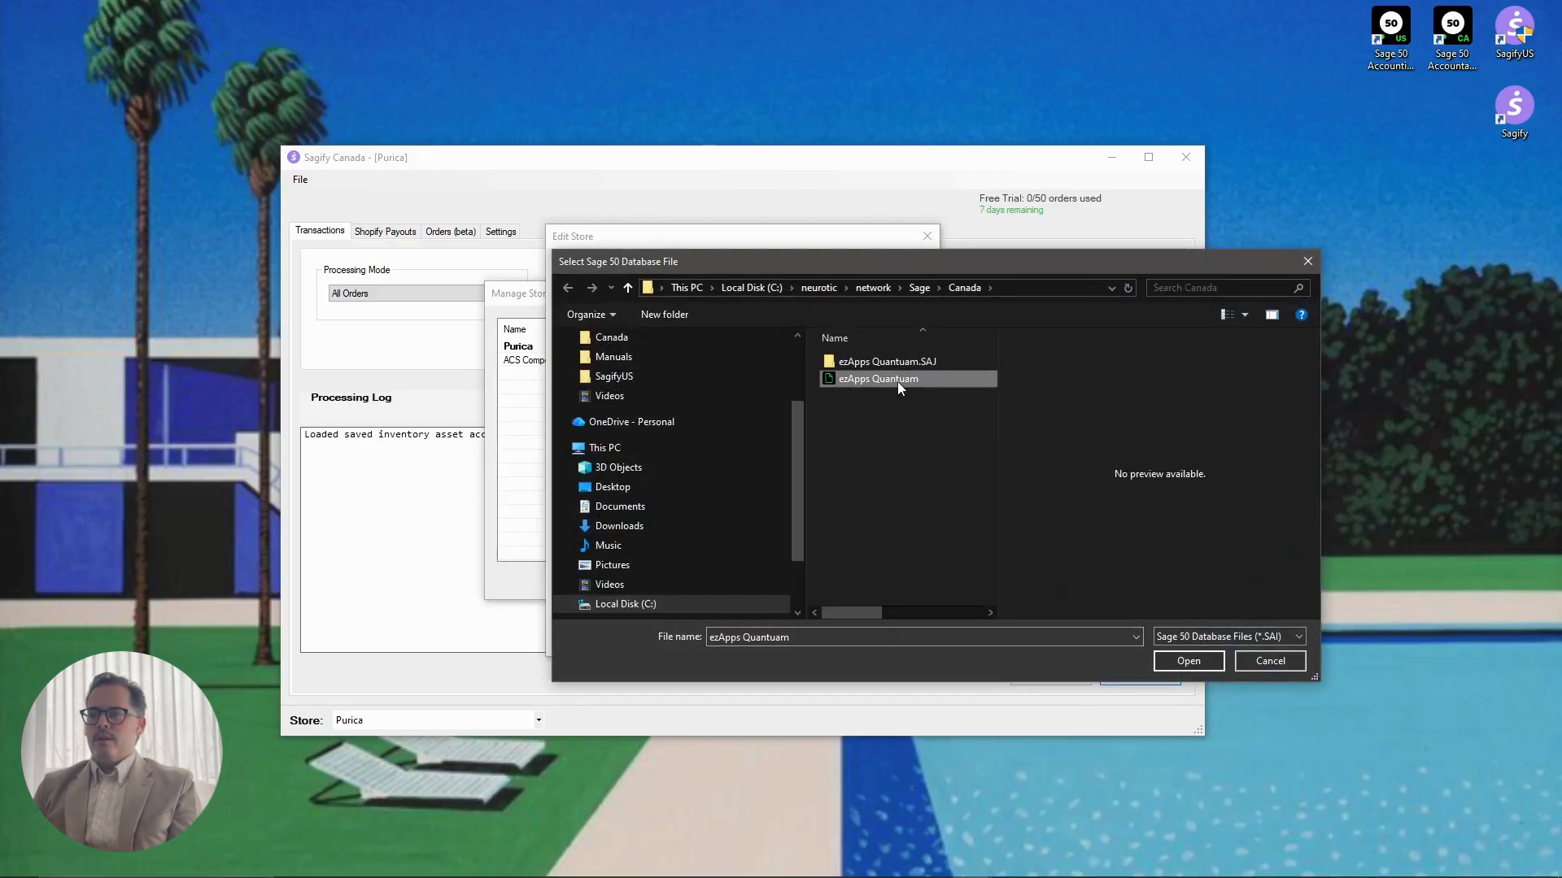
pyautogui.click(1181, 661)
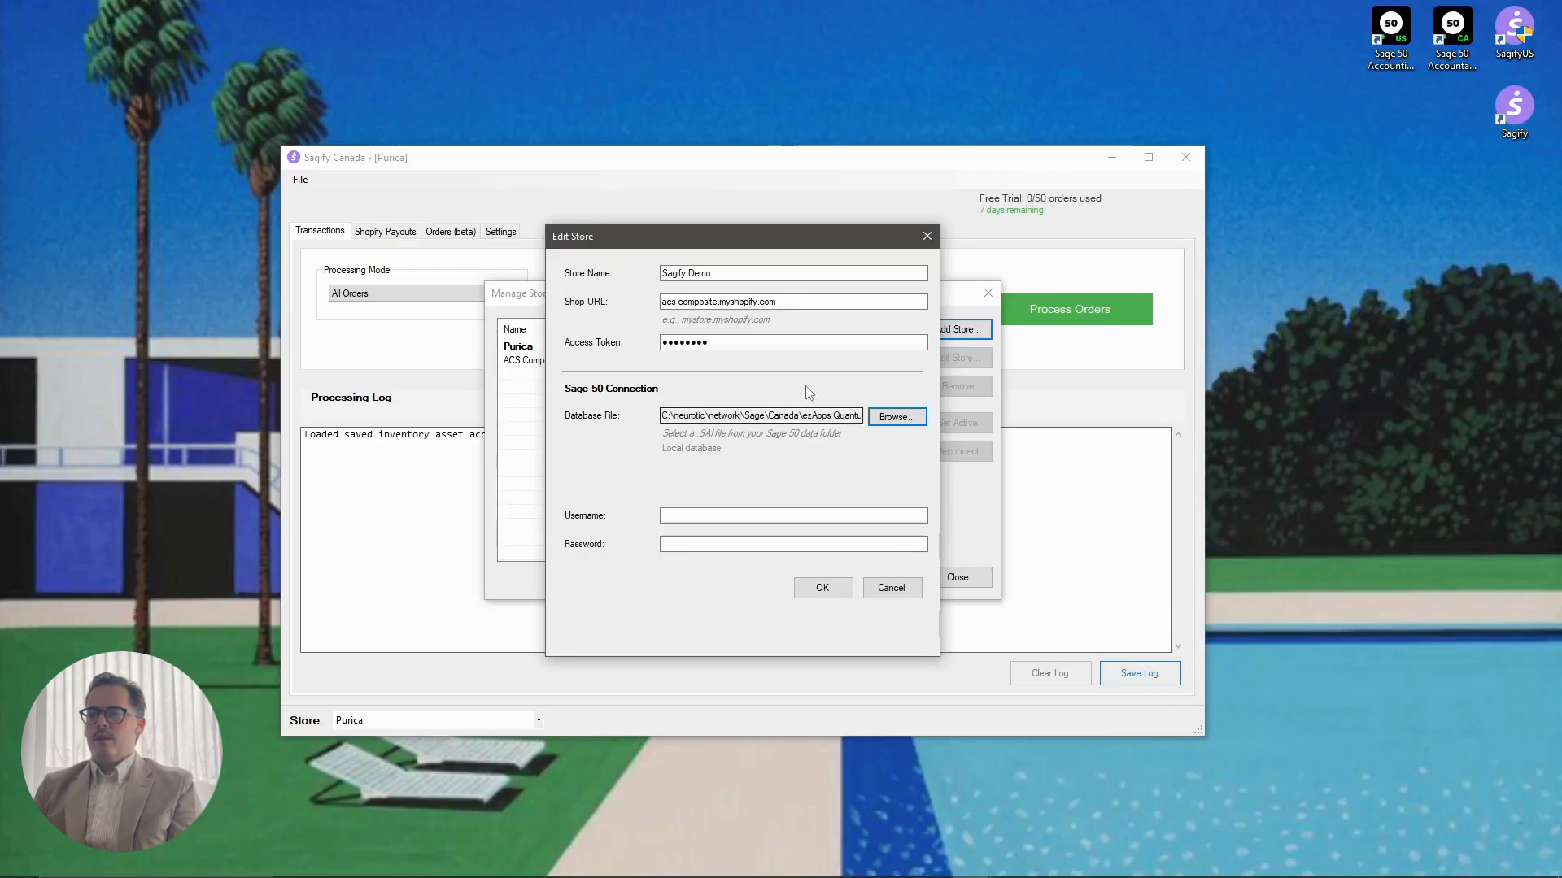
# Enter the Sage 50 username and password for the Sagify Demo store, and save the store.
pyautogui.click(696, 516)
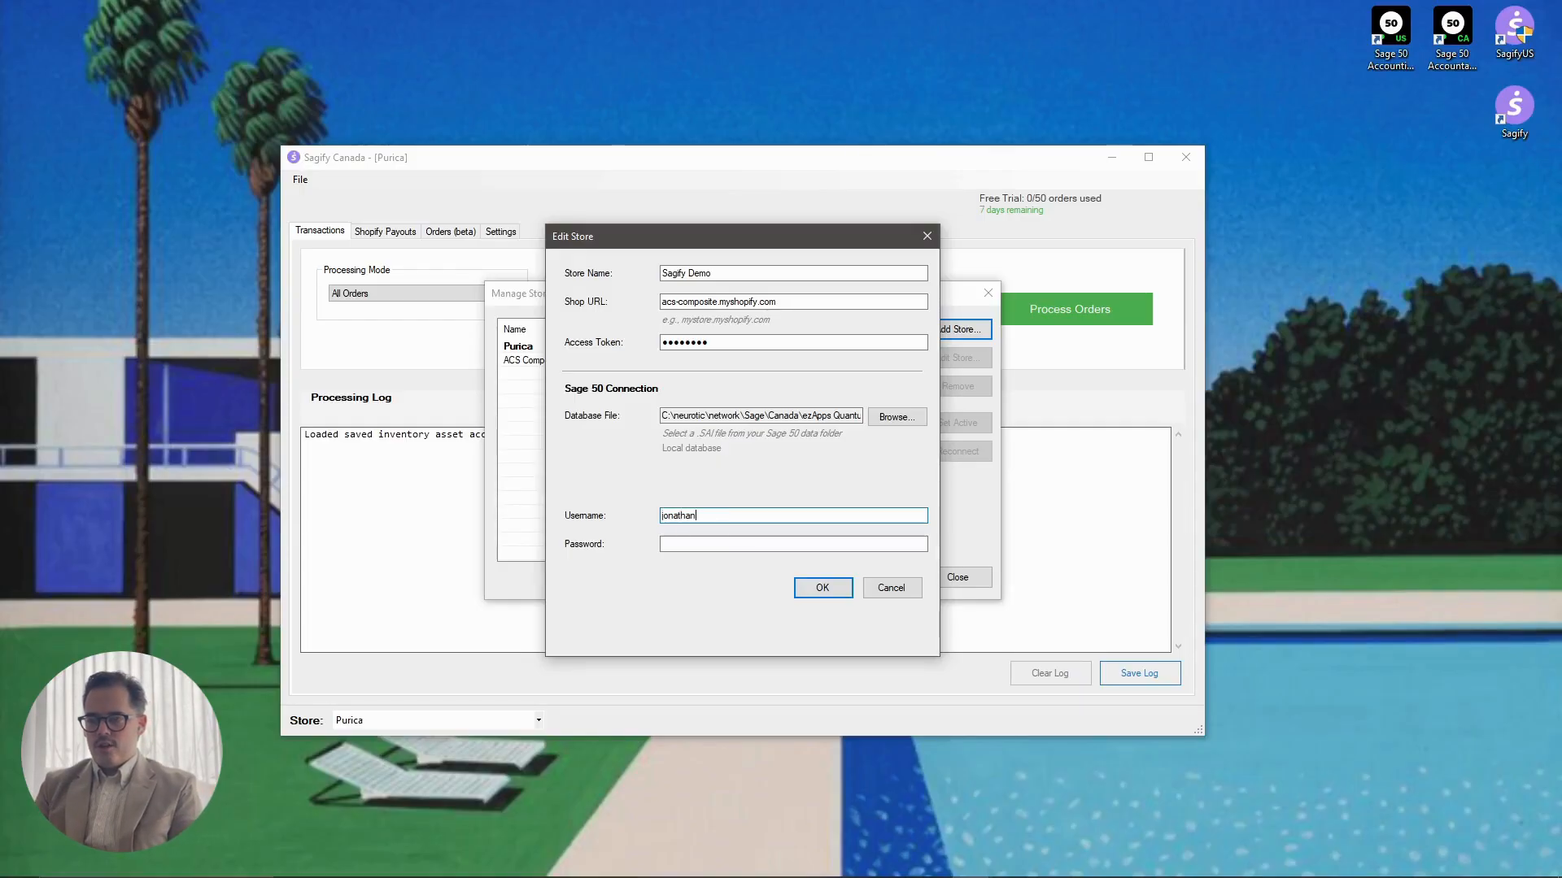
pyautogui.press('Tab')
pyautogui.write('••••')
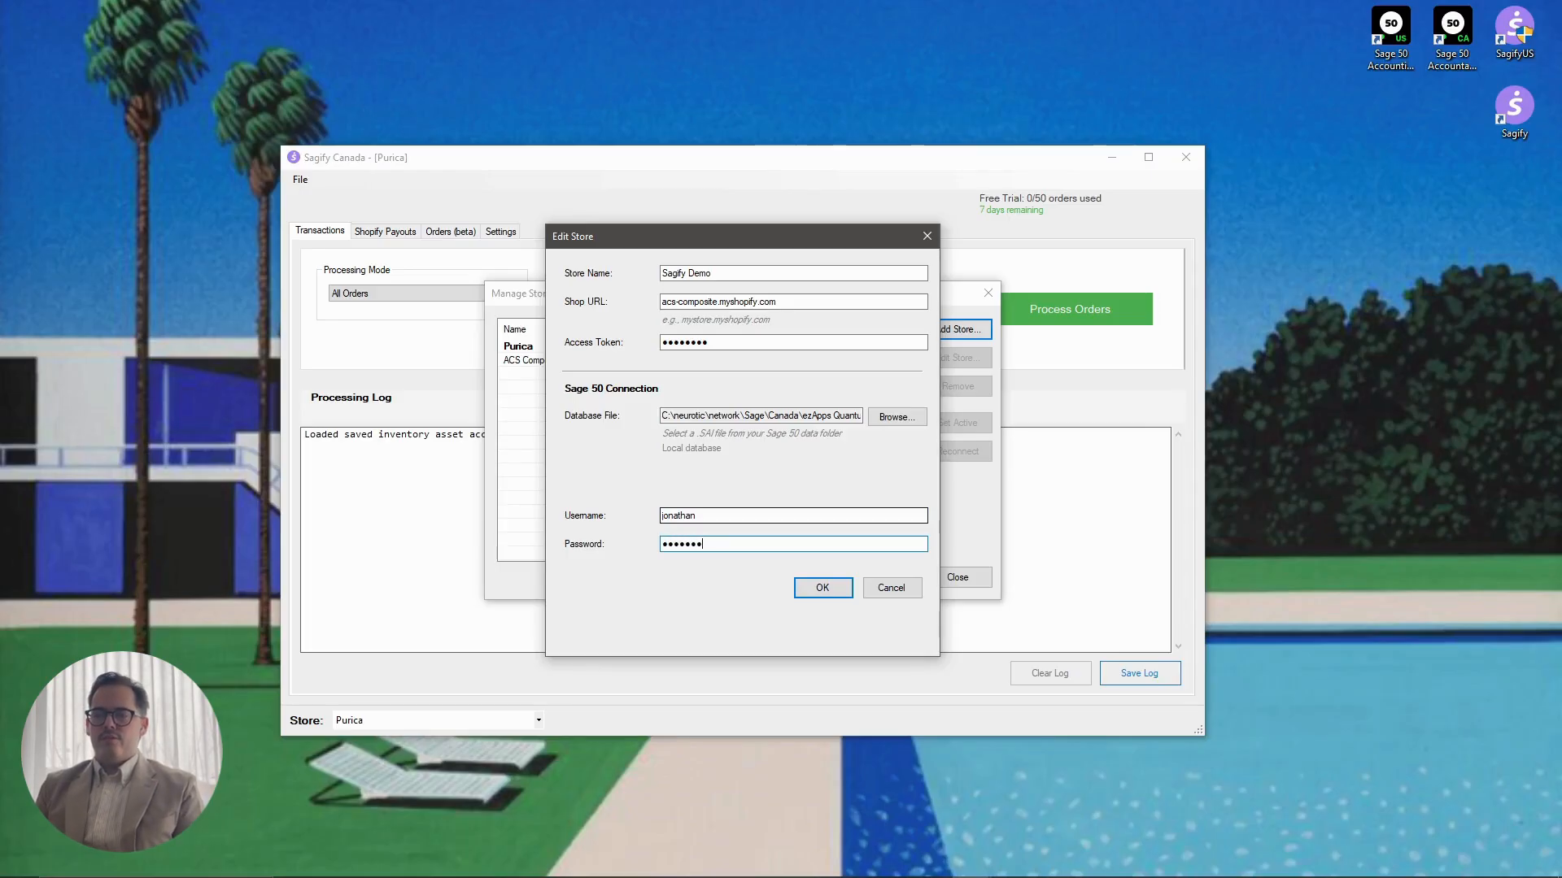
pyautogui.press('Return')
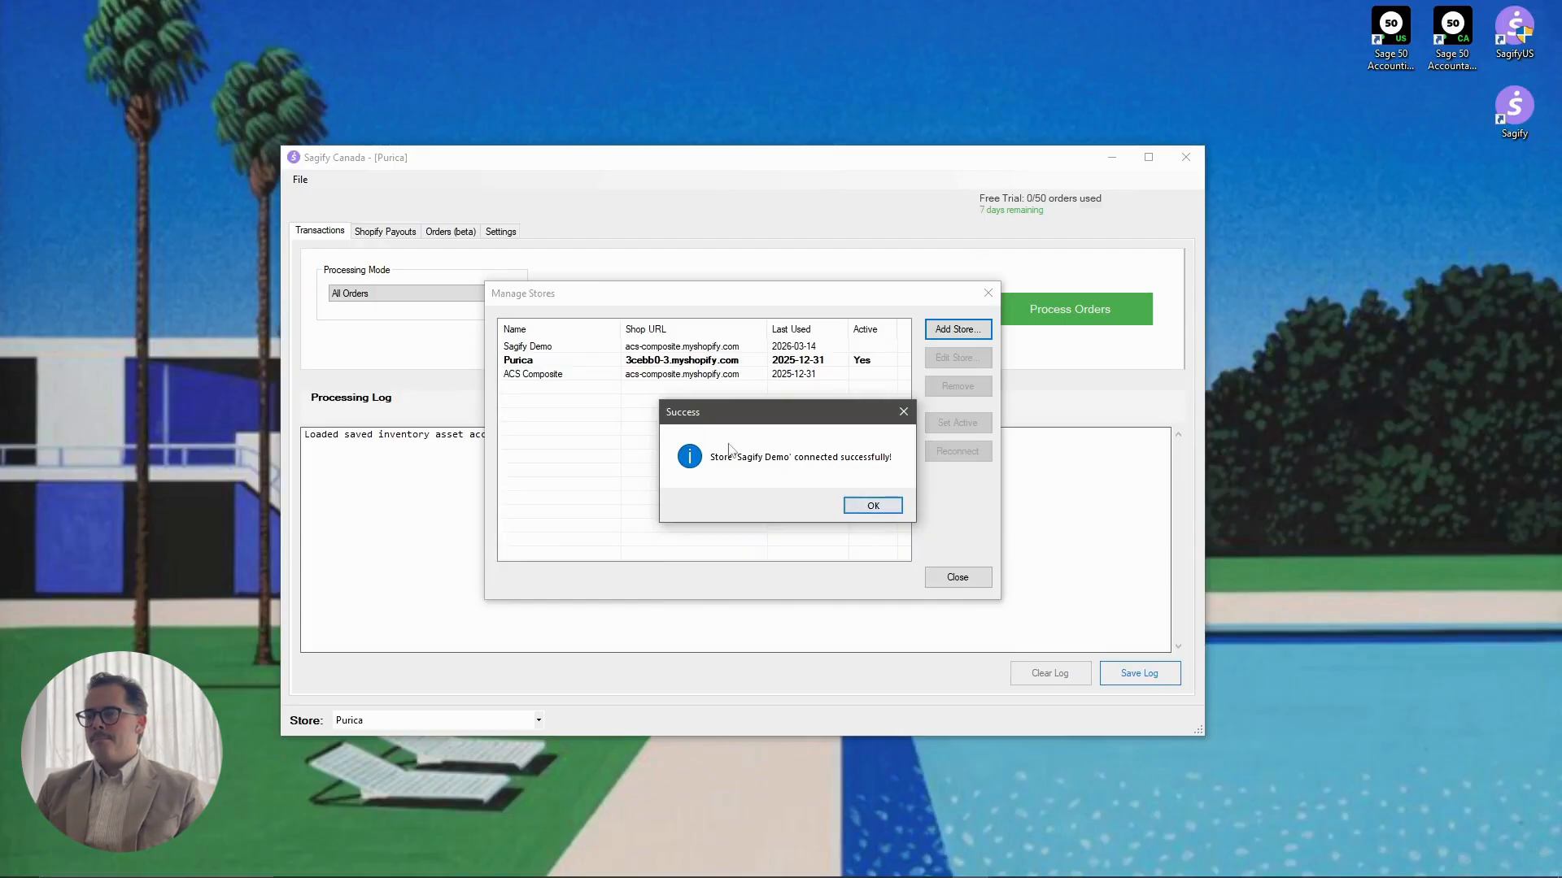
pyautogui.click(862, 505)
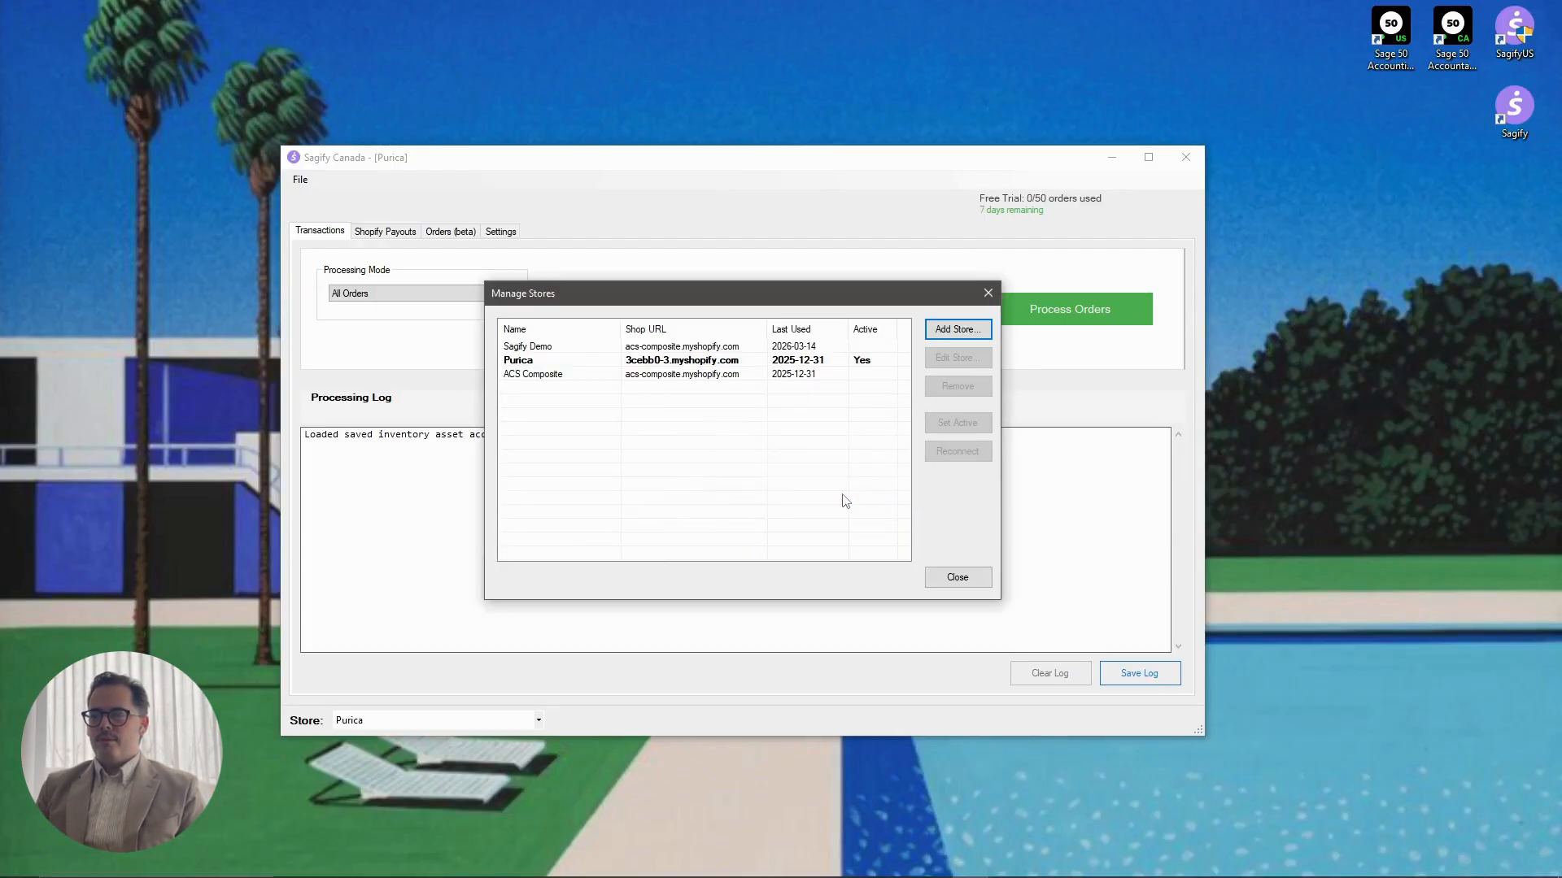
# Set Sagify Demo as the active store and close the Manage Stores window.
pyautogui.click(547, 346)
pyautogui.click(958, 423)
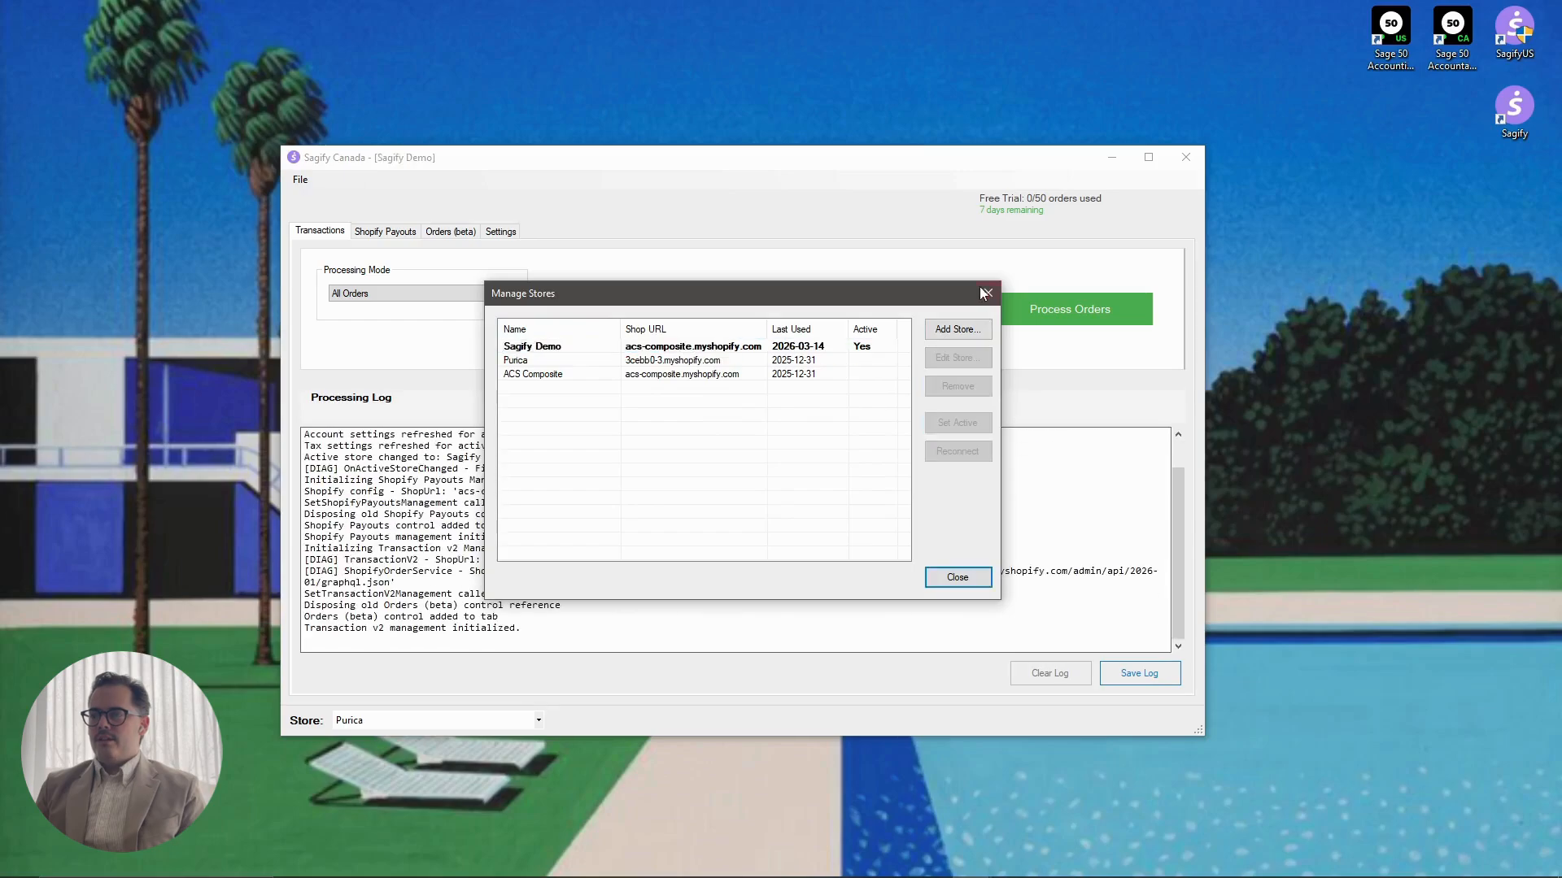
pyautogui.click(987, 293)
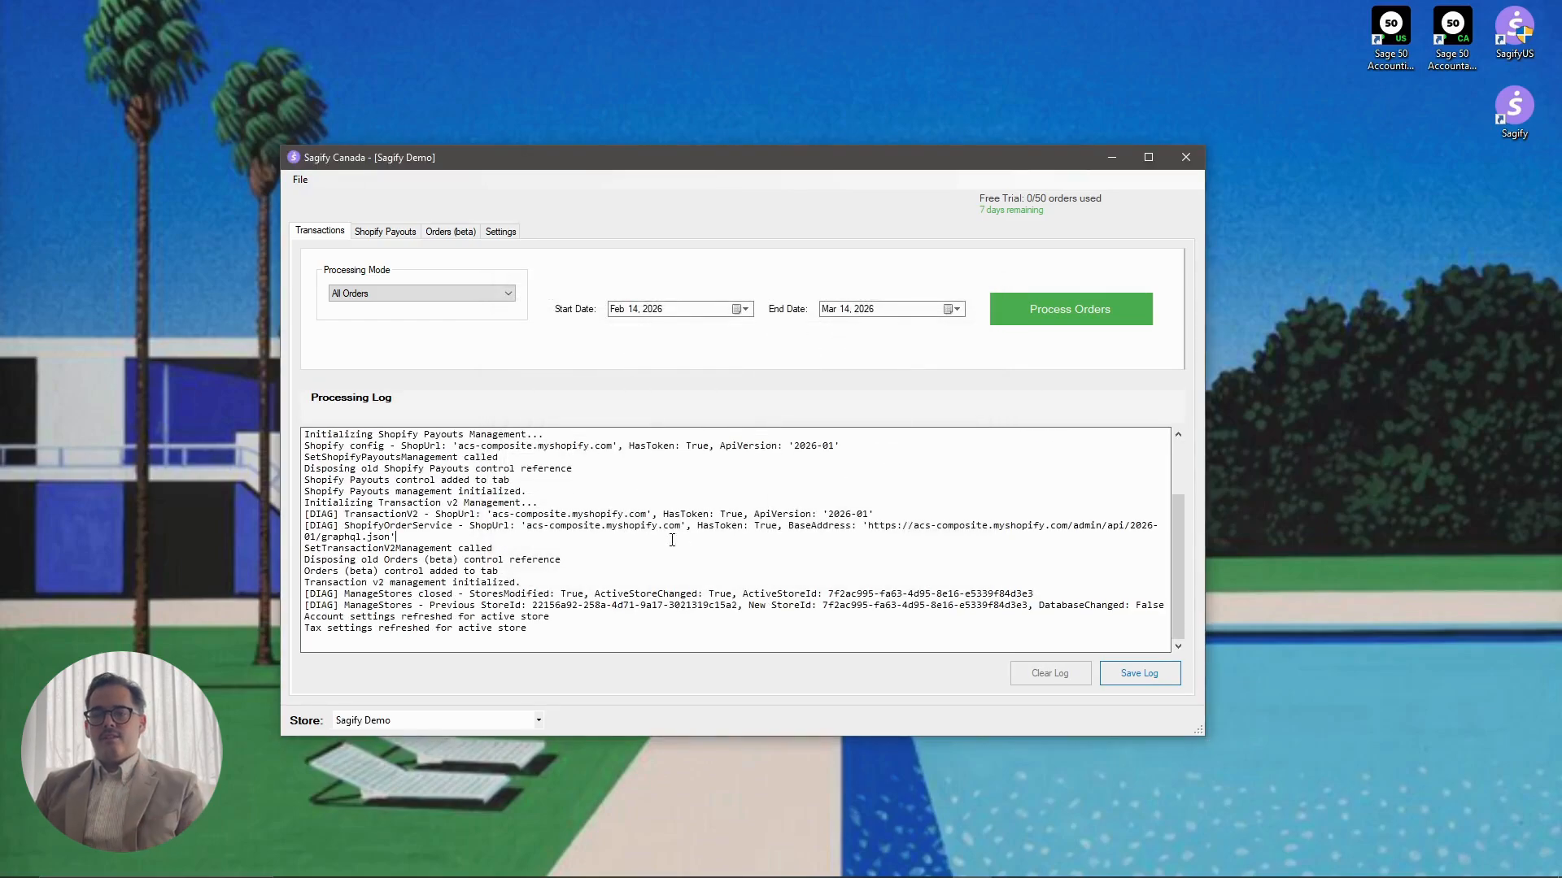
# Examine the store's order and Shopify Payouts settings, its payout and order lists, and the Customer Routing settings.
pyautogui.click(500, 235)
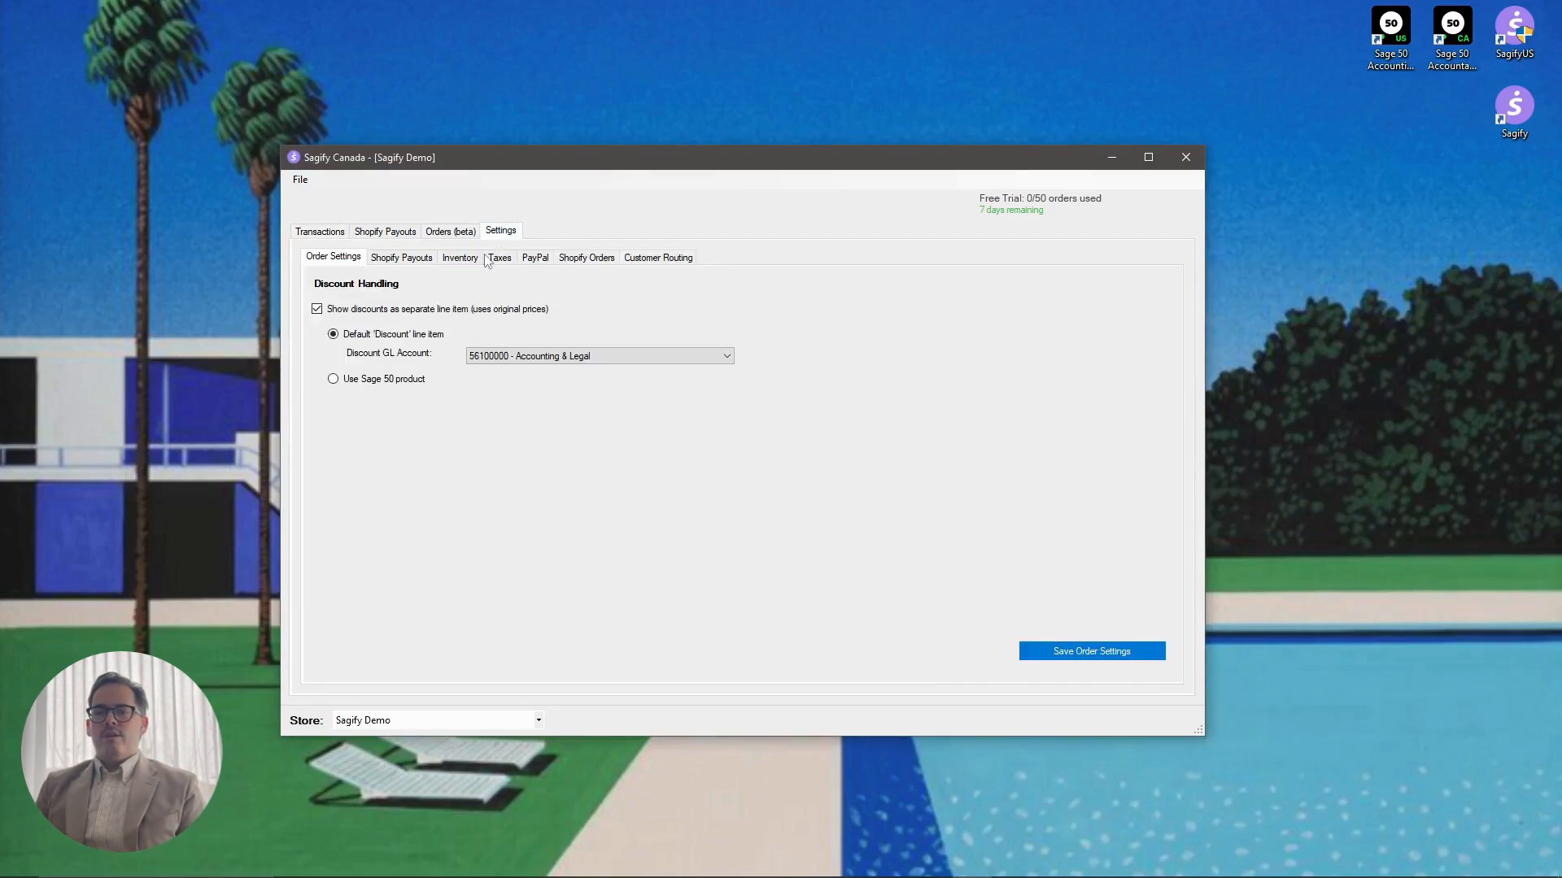
pyautogui.click(416, 266)
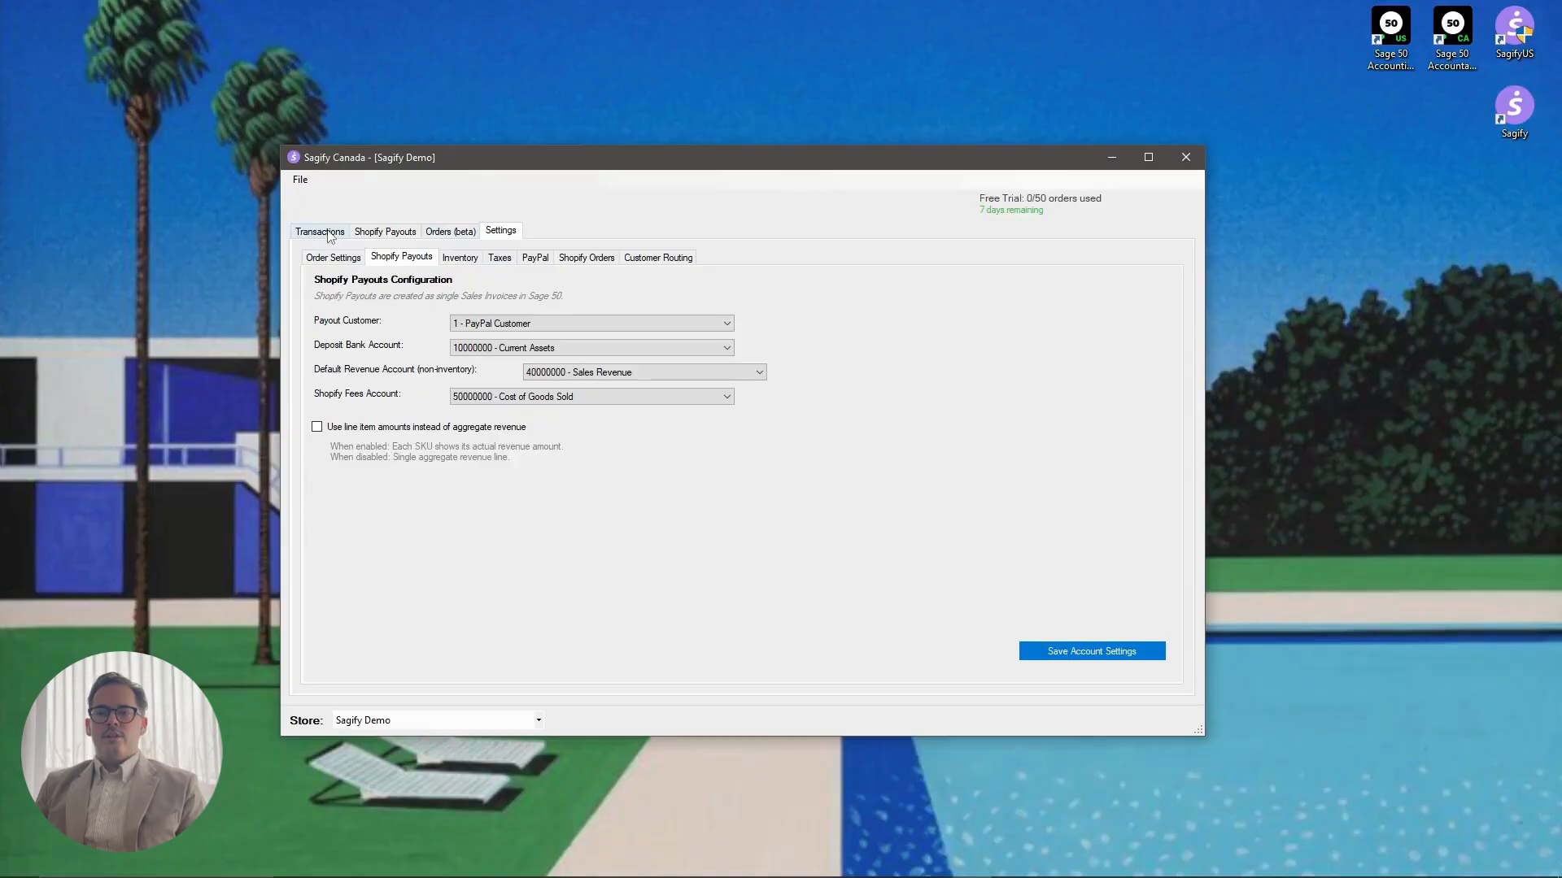
pyautogui.click(412, 234)
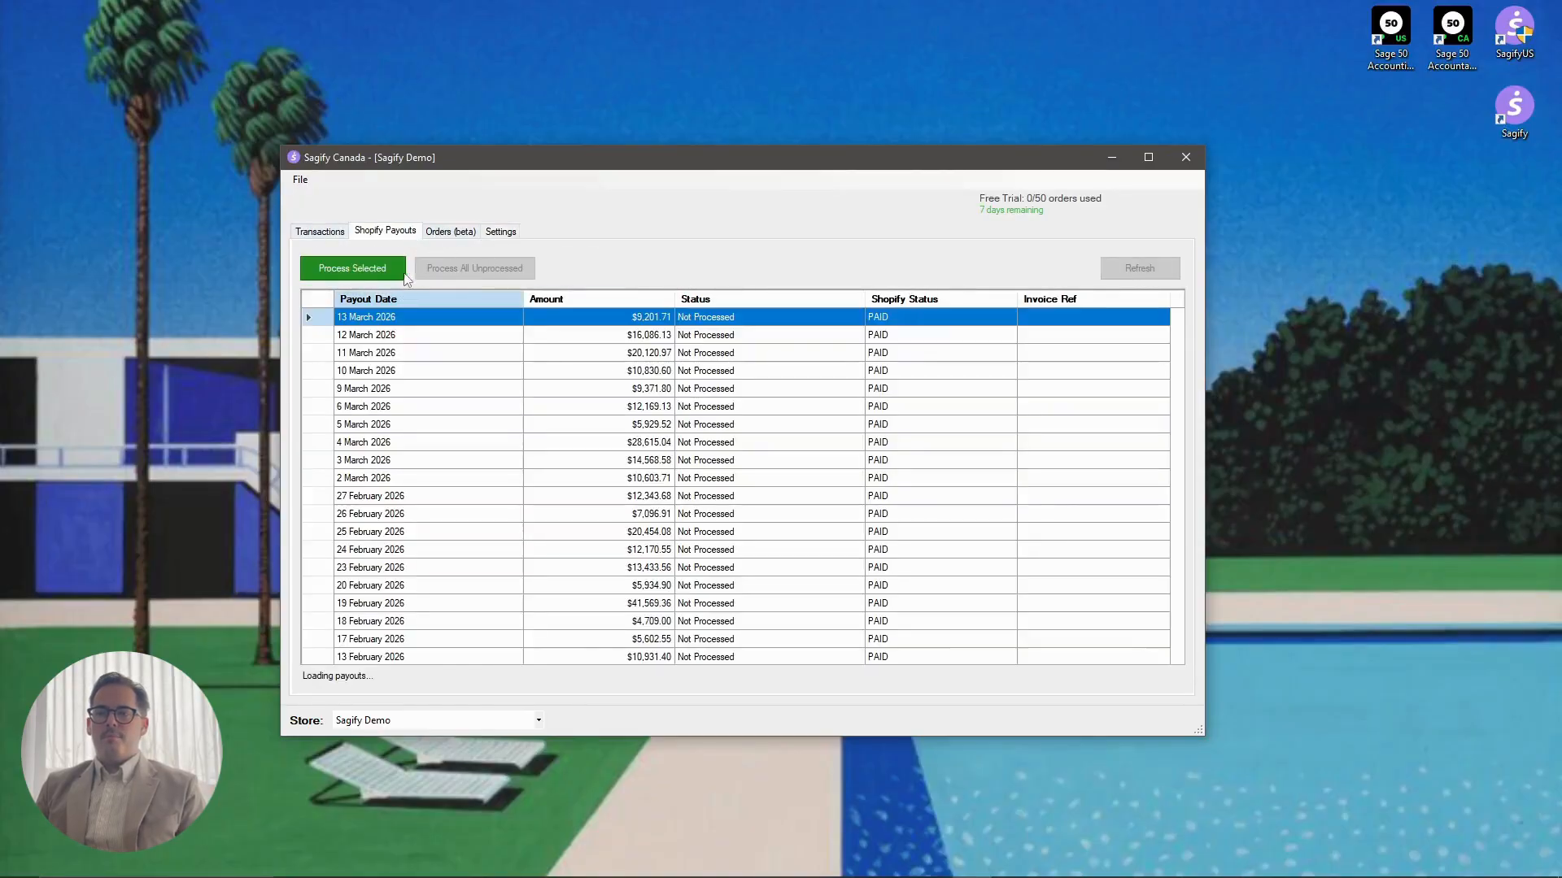
pyautogui.click(616, 336)
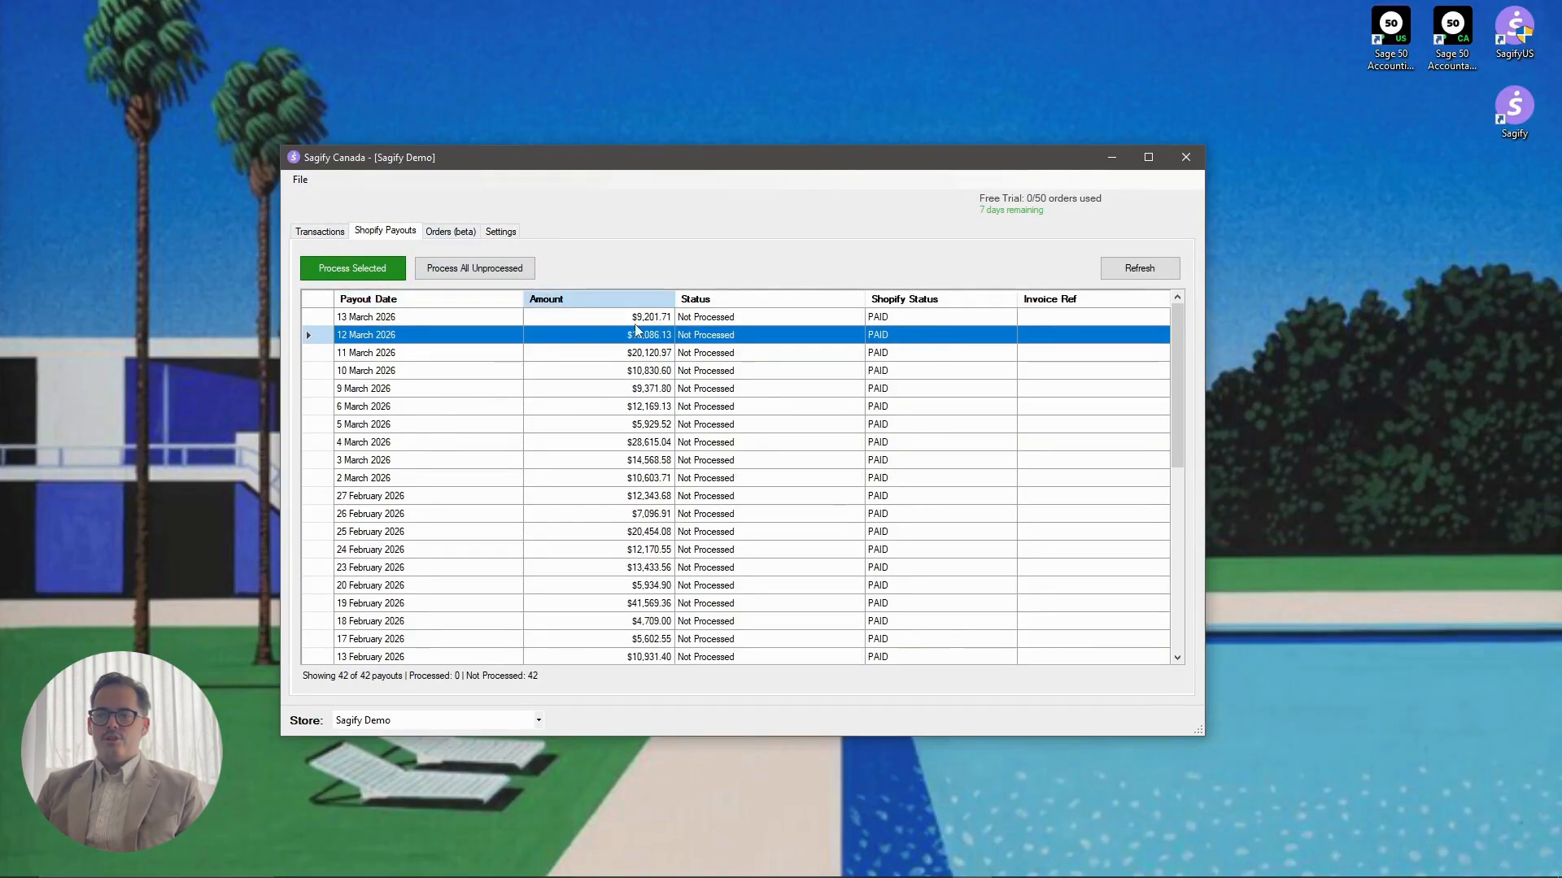
pyautogui.click(450, 232)
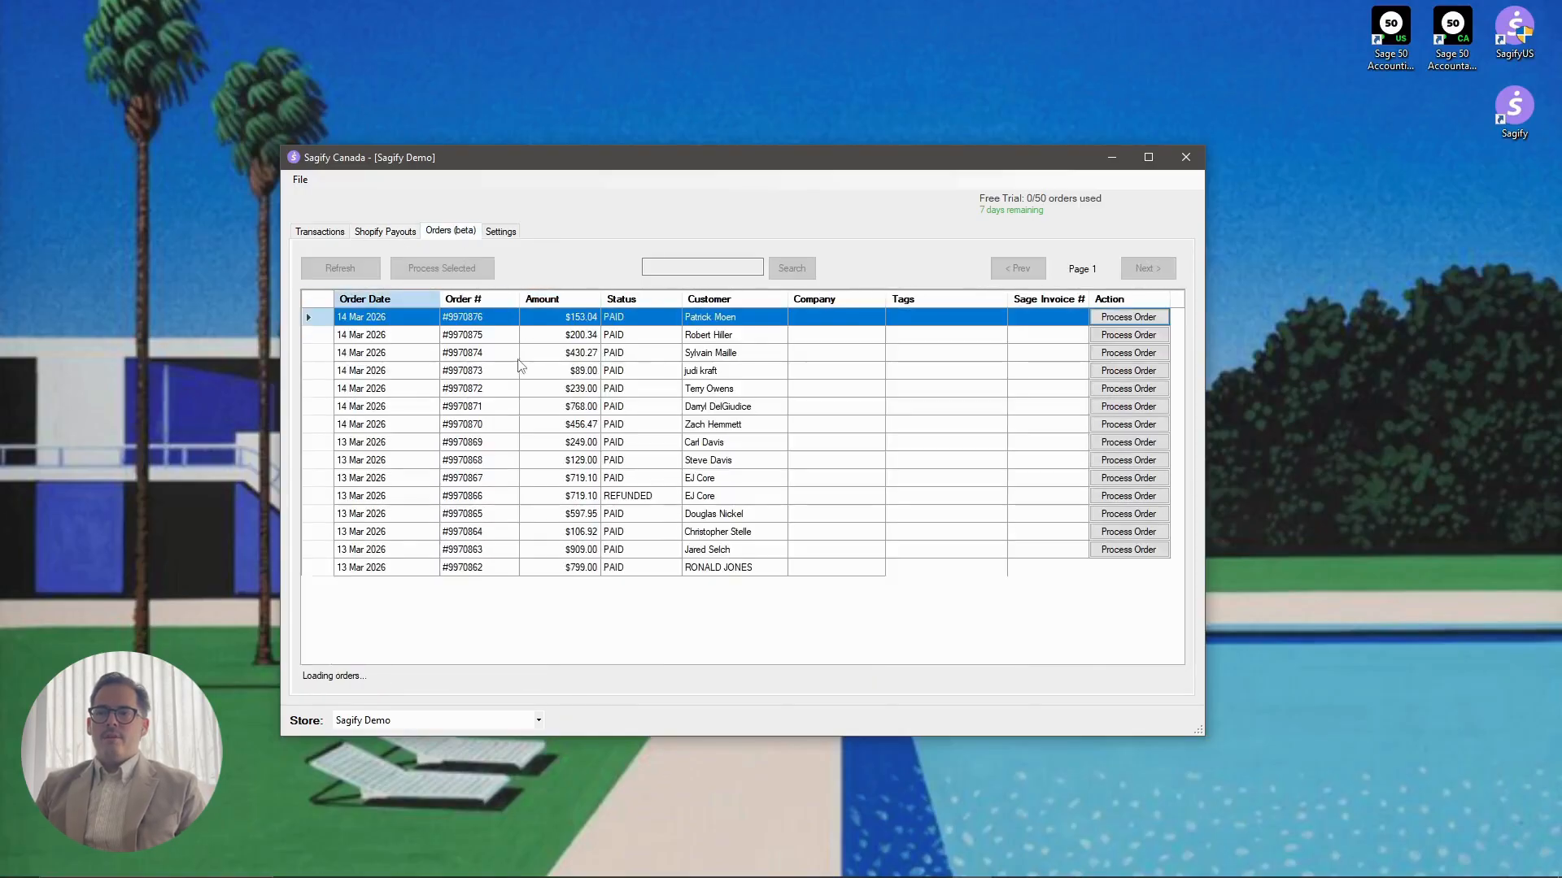
pyautogui.click(706, 352)
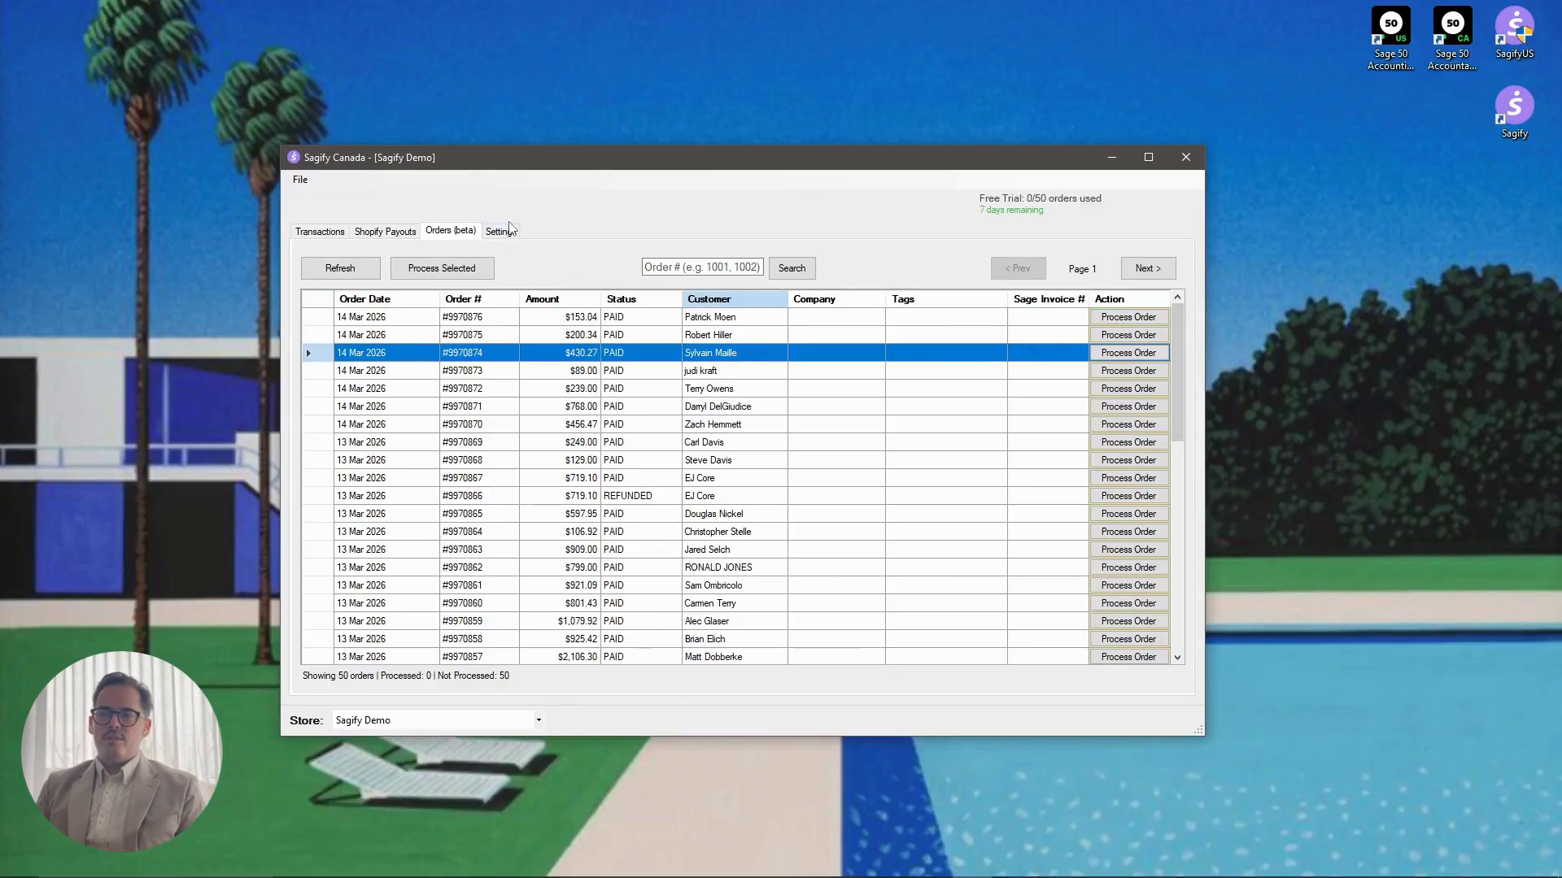
pyautogui.click(501, 231)
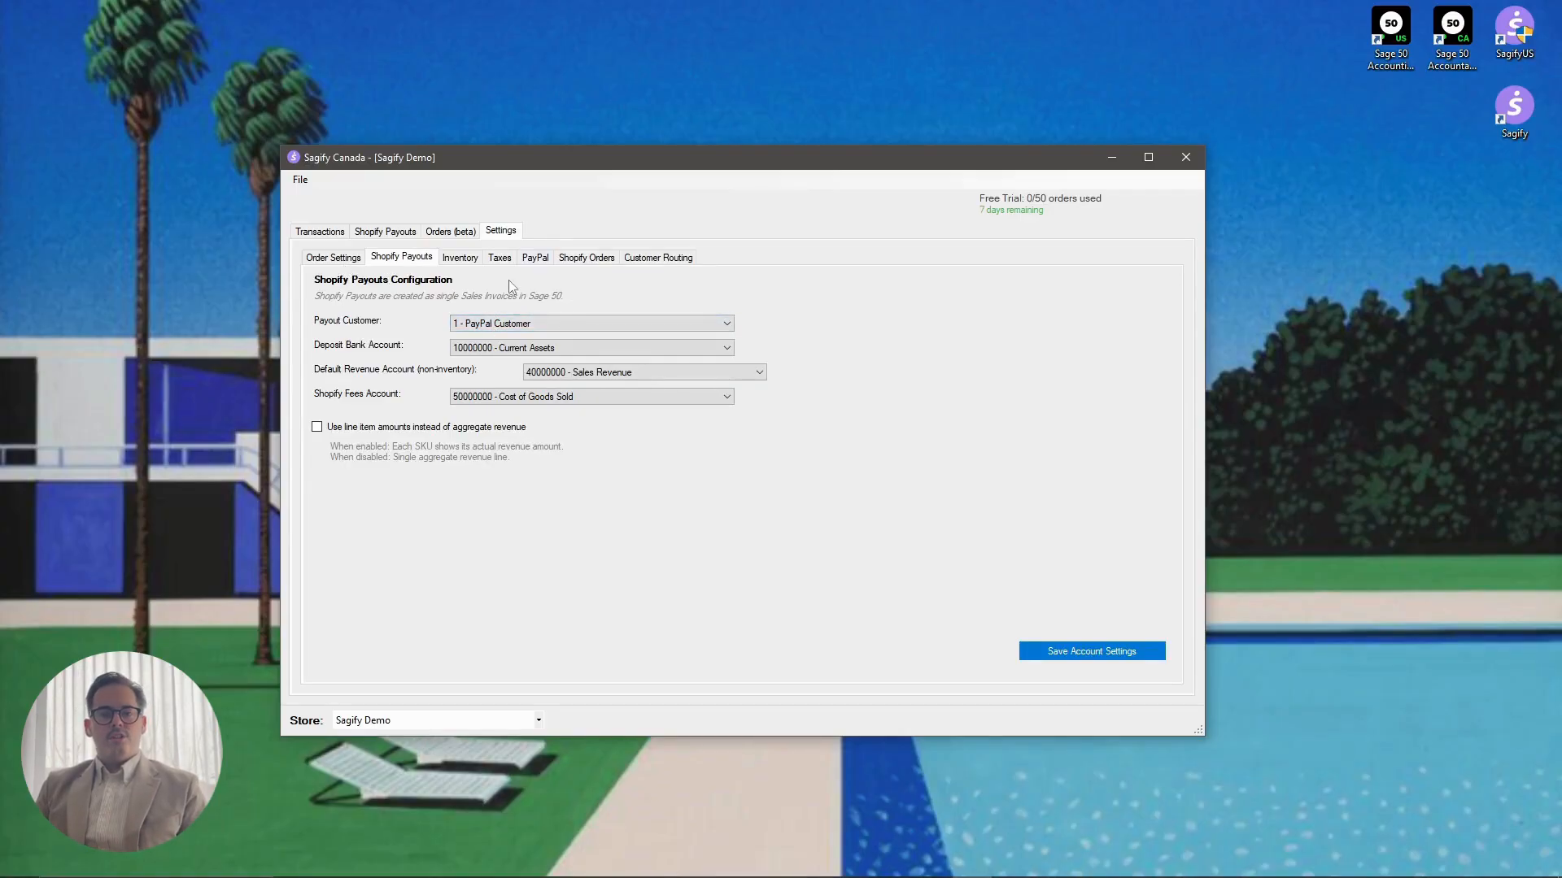
pyautogui.click(679, 258)
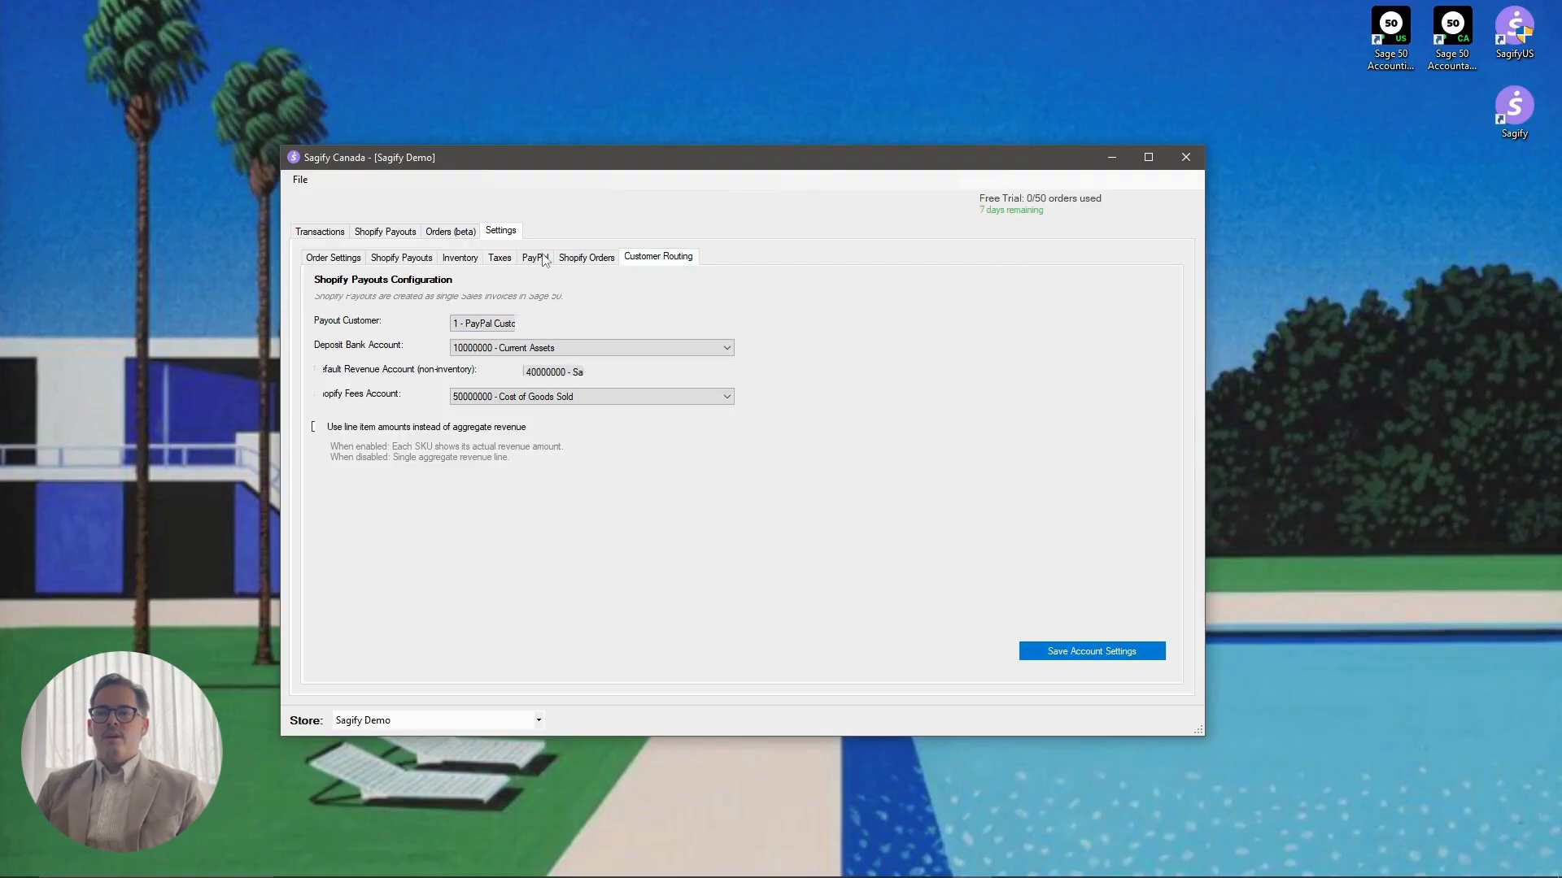